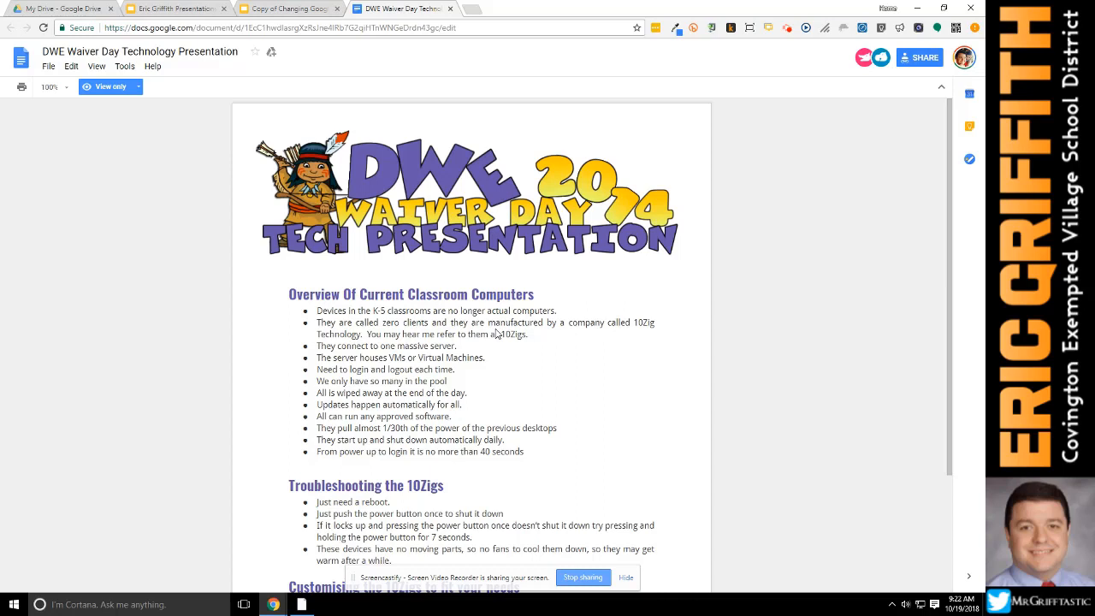
# Open Google Drive in a new browser tab from the Google apps list
pyautogui.click(496, 333)
pyautogui.click(470, 11)
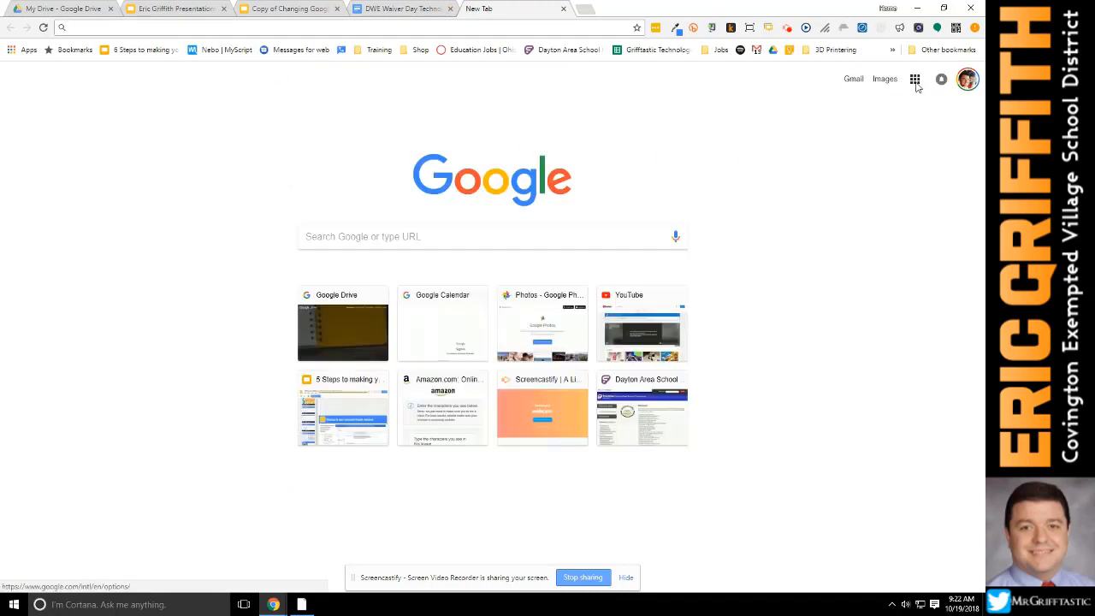
pyautogui.click(915, 79)
pyautogui.click(882, 141)
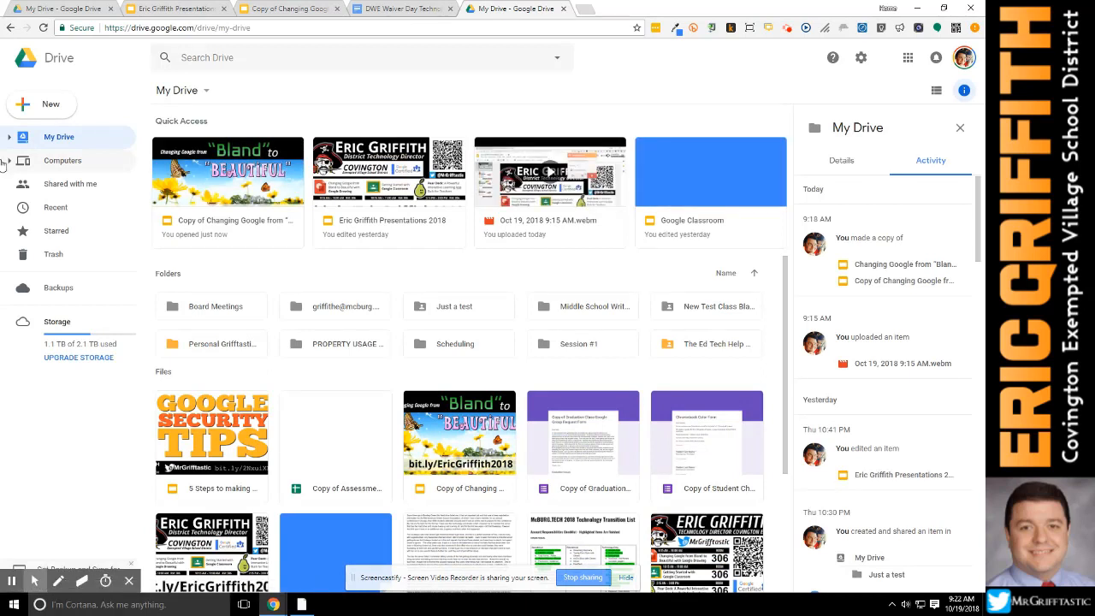
# Create a new blank Google Drawings file in My Drive
pyautogui.click(38, 111)
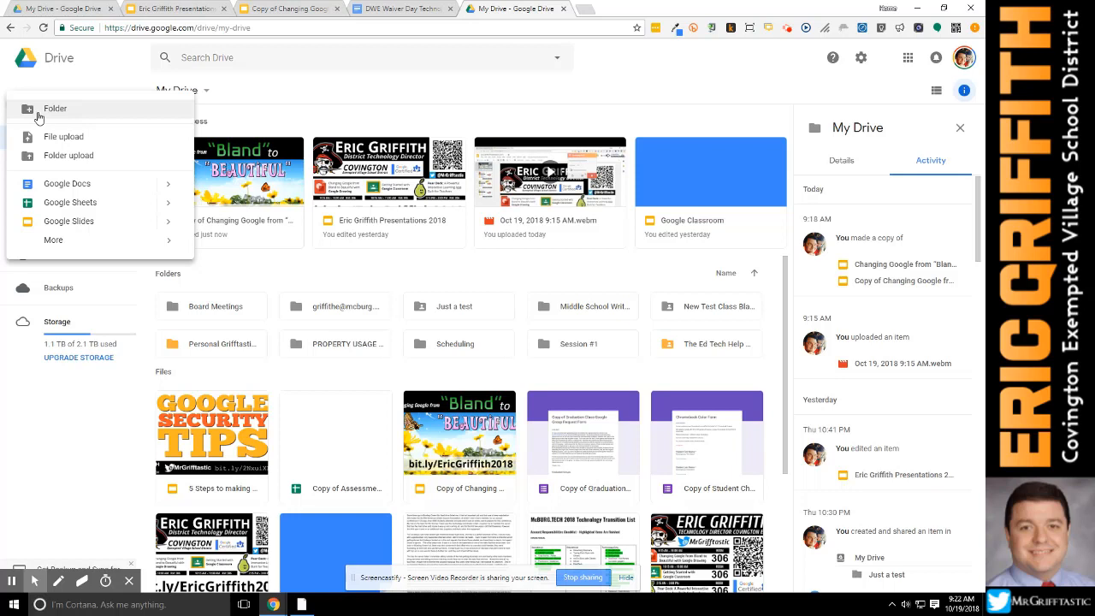
pyautogui.click(66, 249)
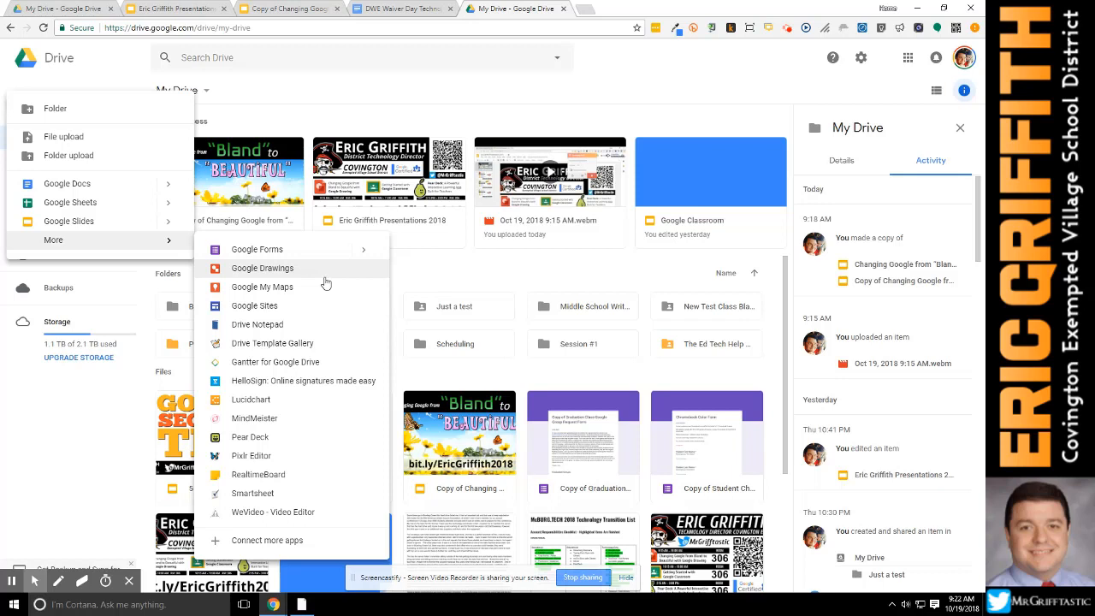
pyautogui.click(261, 268)
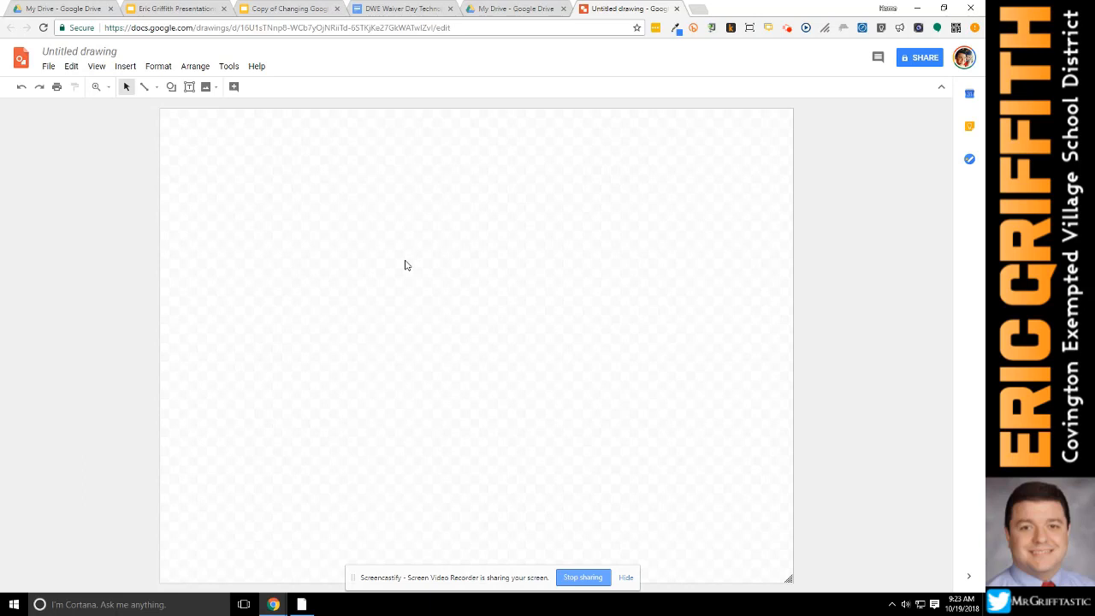
# Rename the untitled drawing My Header and hide the screen-sharing notice
pyautogui.press('F11')
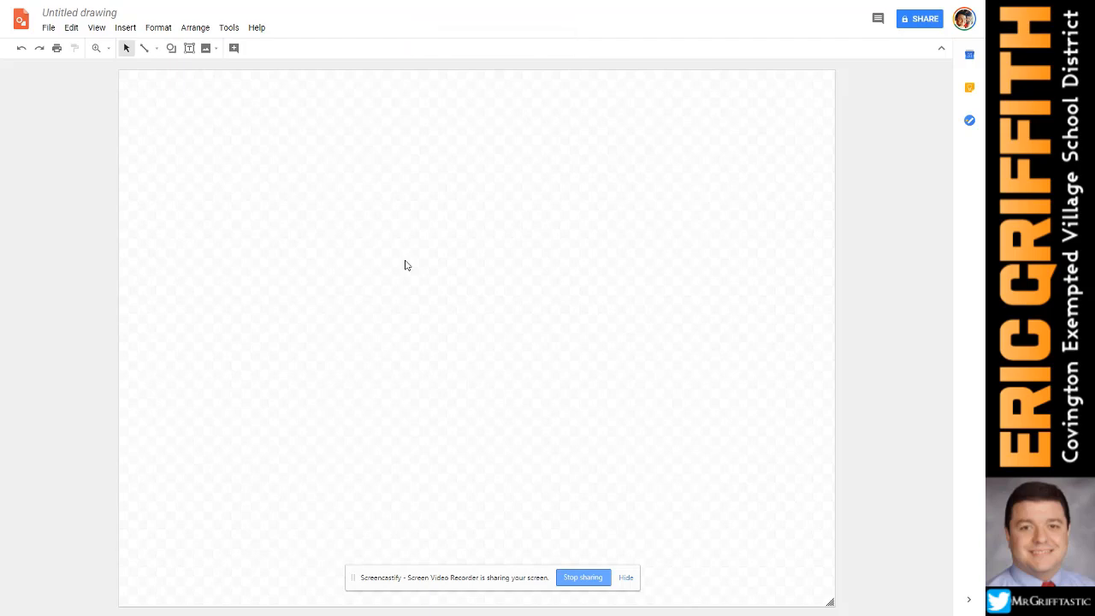
pyautogui.hotkey('ctrl', '+')
pyautogui.hotkey('ctrl', '+')
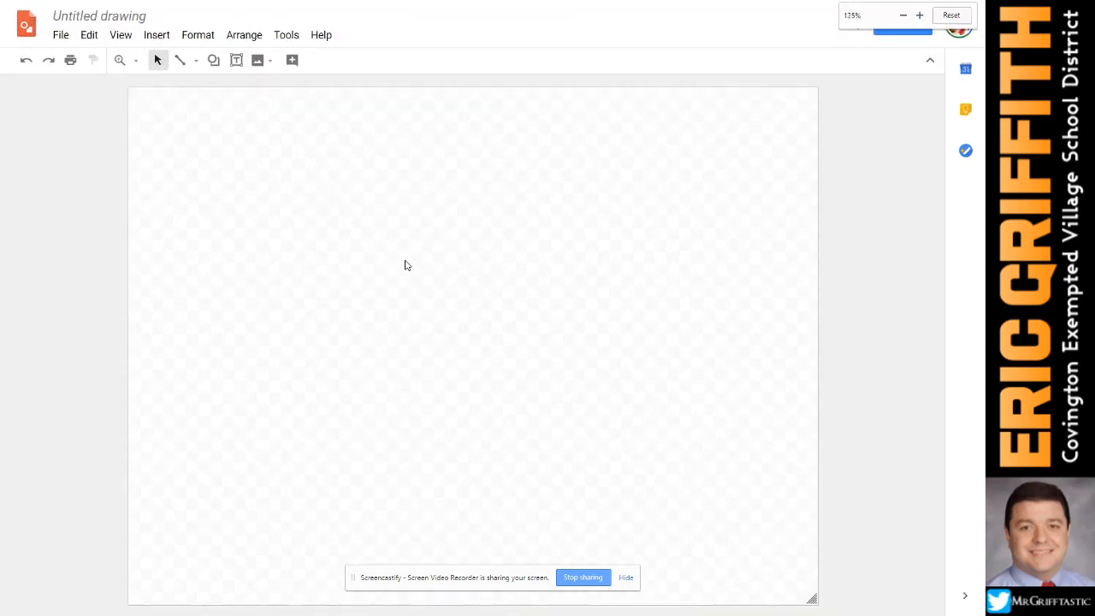
pyautogui.hotkey('ctrl', '+')
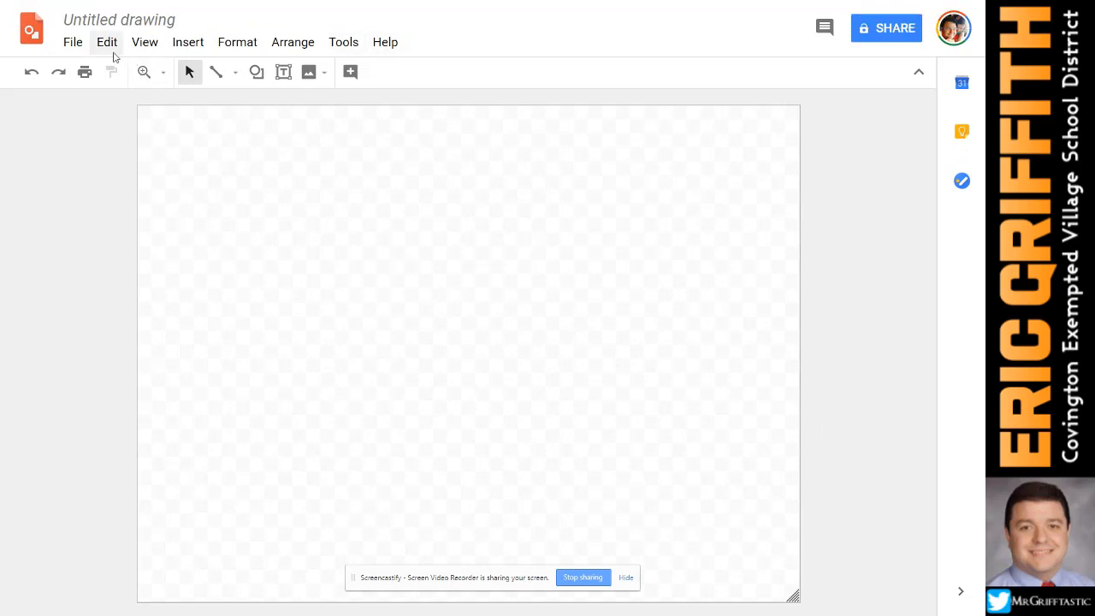
pyautogui.click(77, 20)
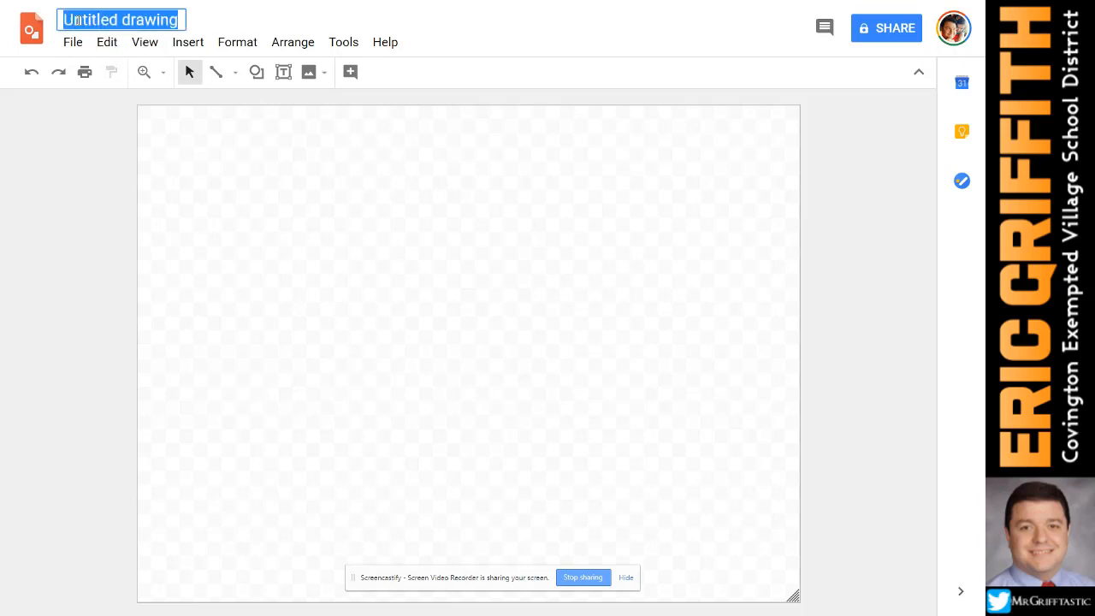
pyautogui.write('My Hea')
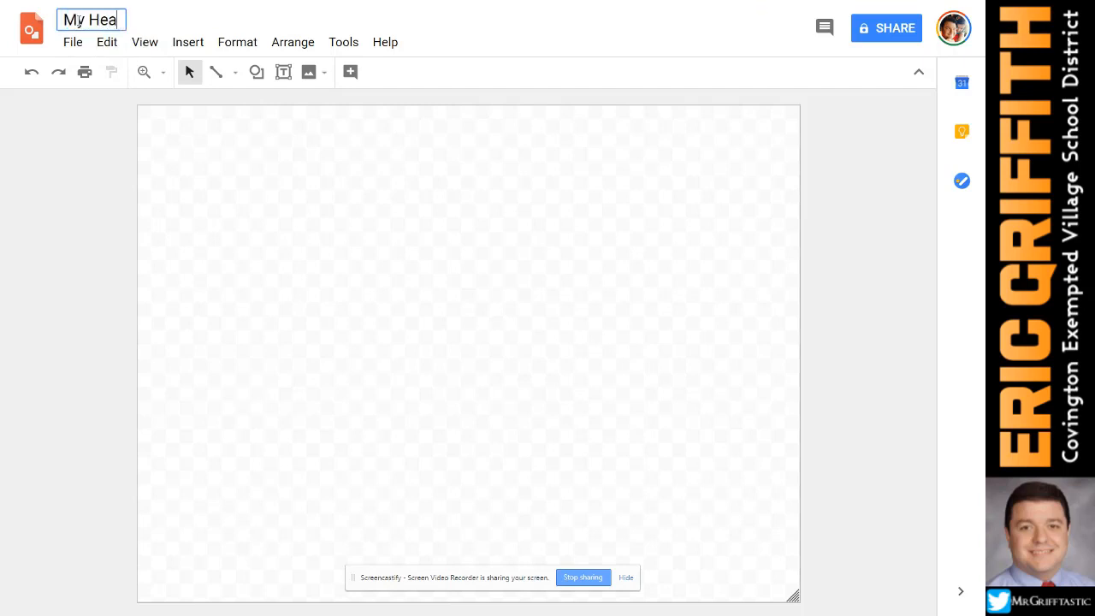
pyautogui.write('der')
pyautogui.press('Return')
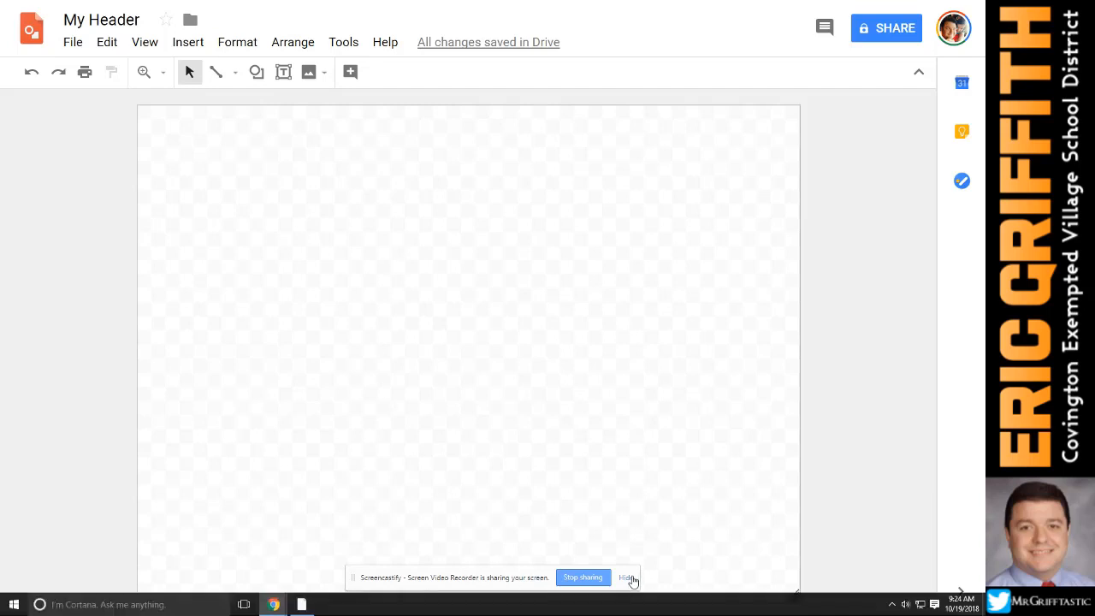
pyautogui.click(626, 578)
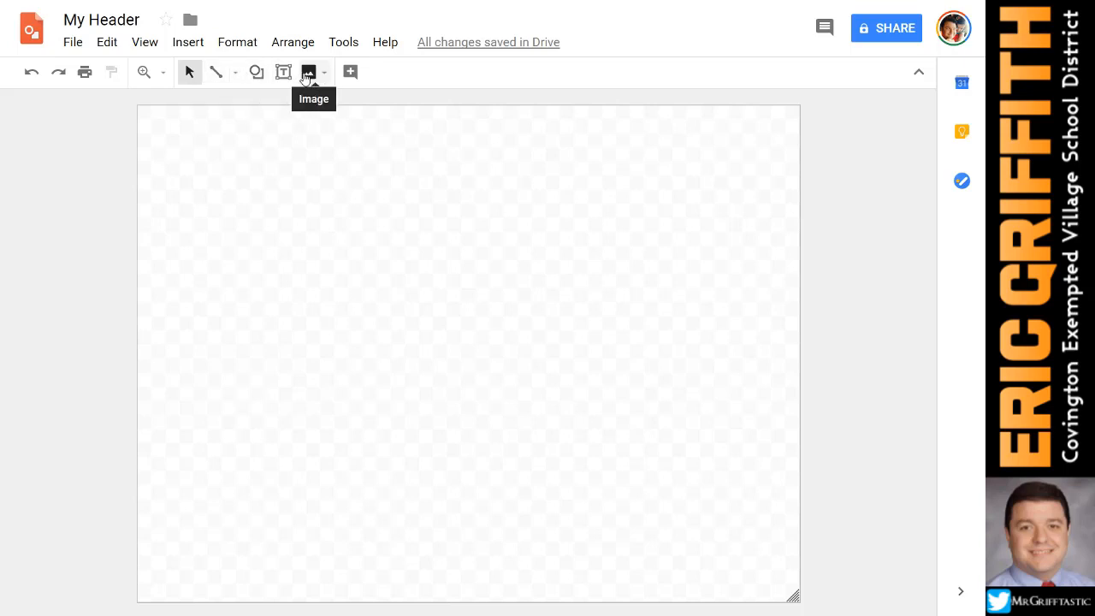
# Draw a wide rounded rectangle in the upper-left area of the canvas
pyautogui.click(256, 74)
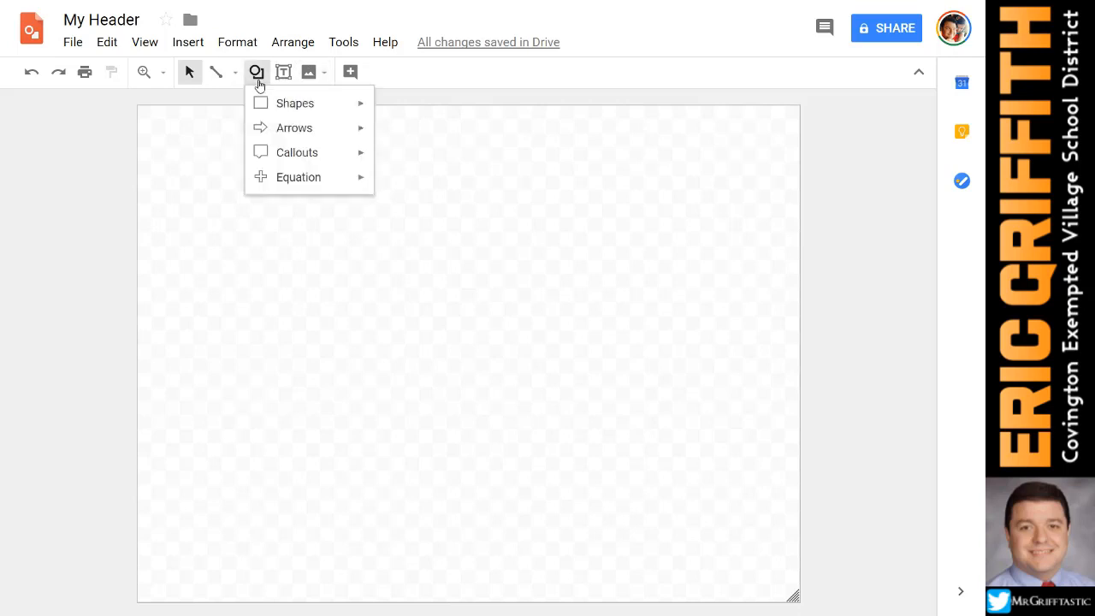
pyautogui.moveTo(262, 103)
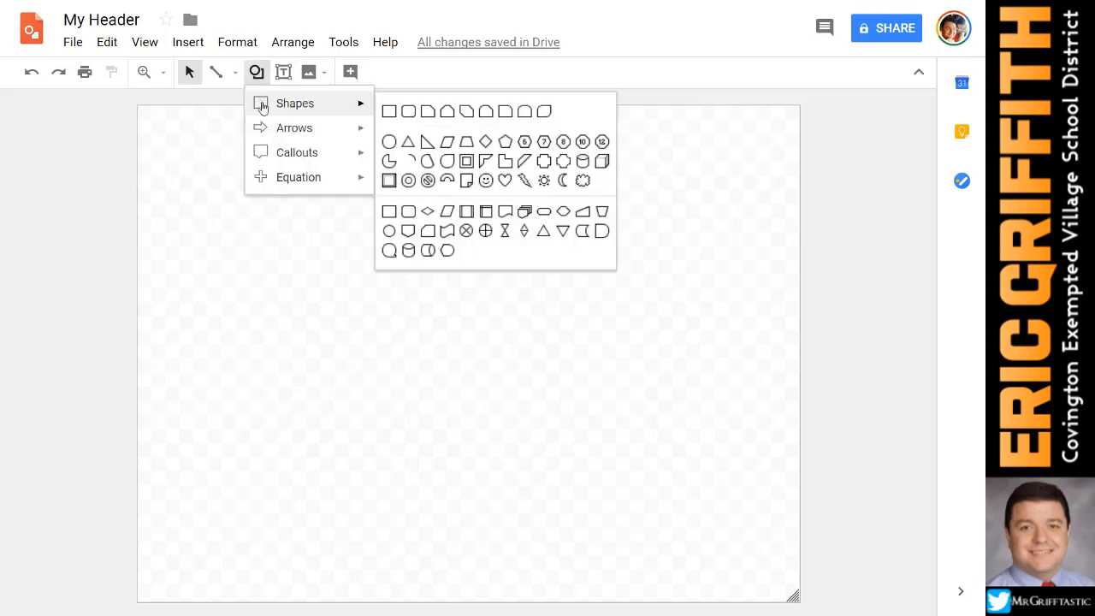
pyautogui.click(410, 112)
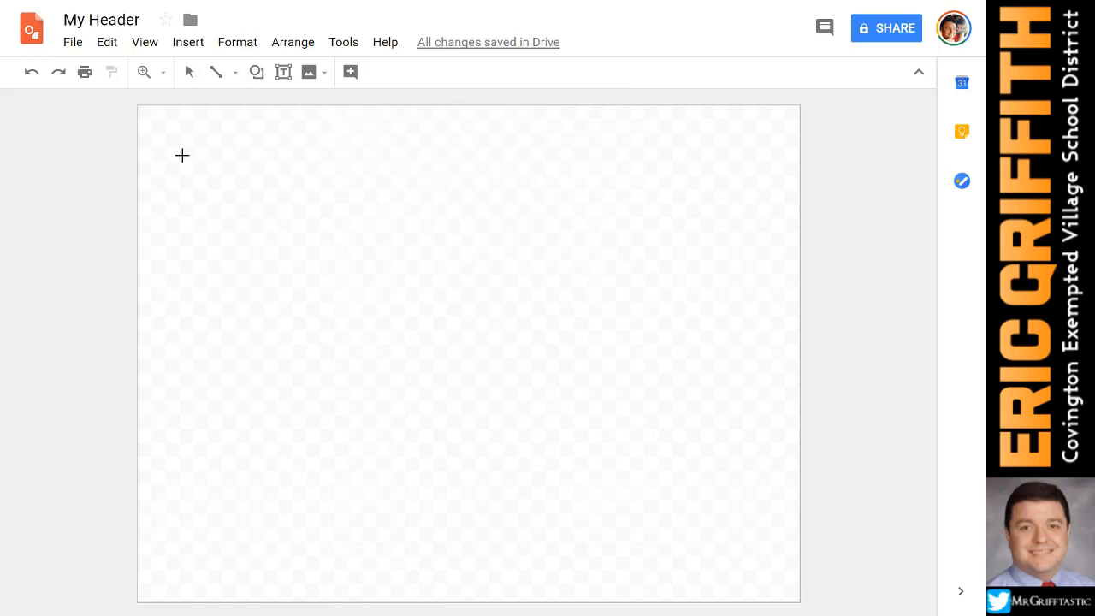
pyautogui.moveTo(181, 154); pyautogui.dragTo(419, 255)
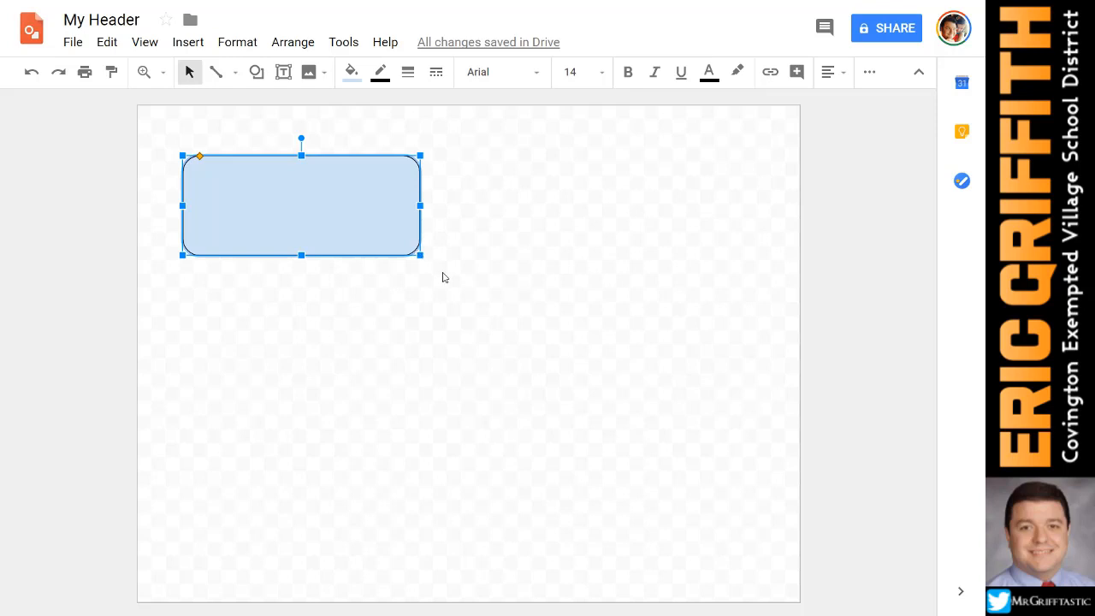
pyautogui.click(518, 219)
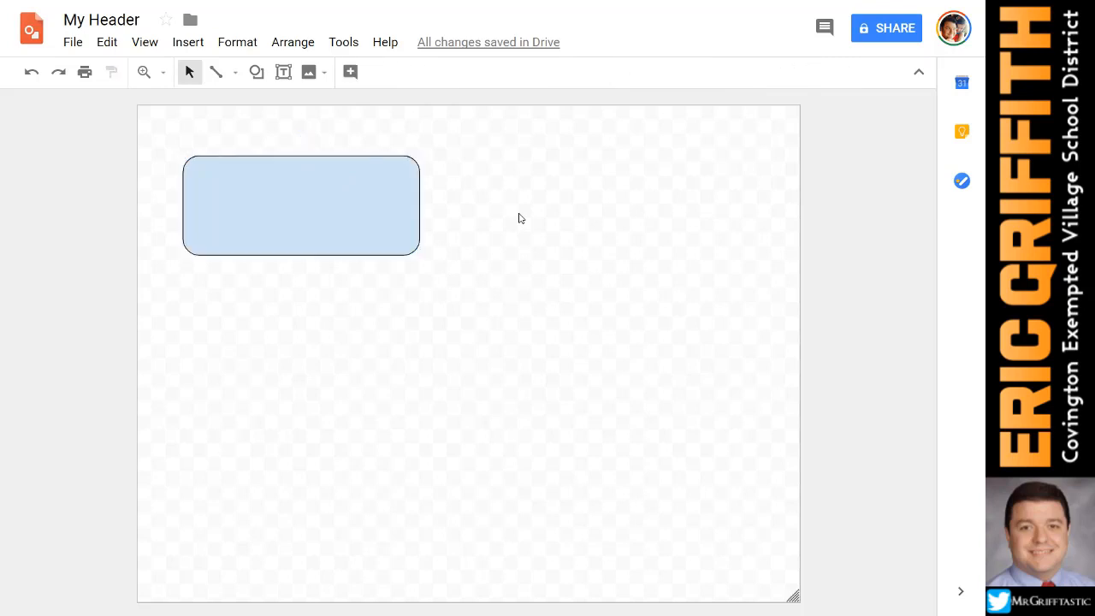
# Examine the fill, border colour and border dash options for the rounded rectangle
pyautogui.click(340, 207)
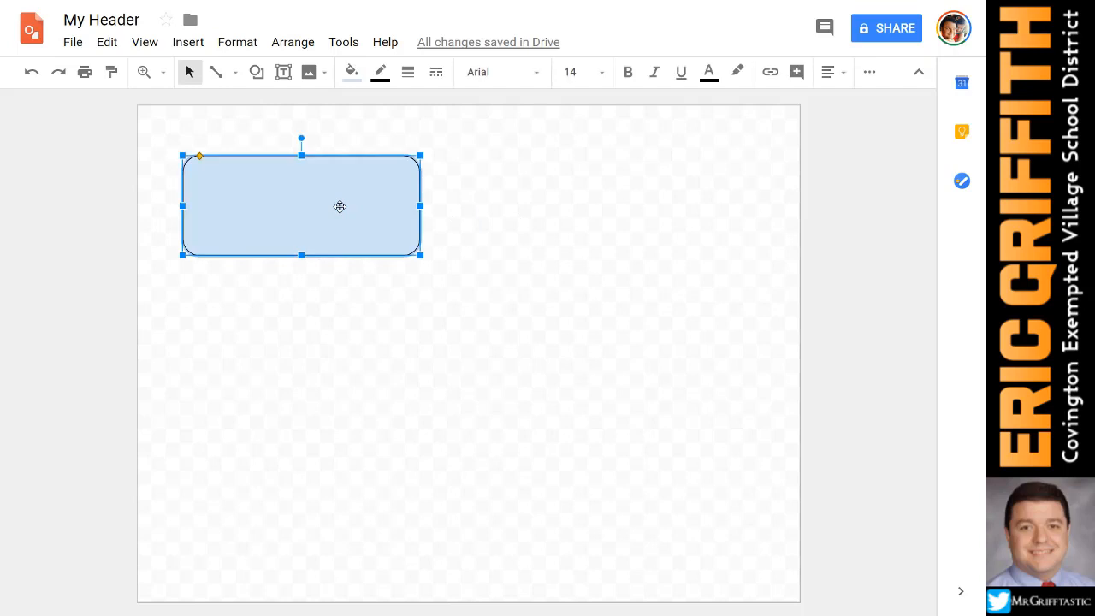
pyautogui.click(357, 80)
pyautogui.click(378, 83)
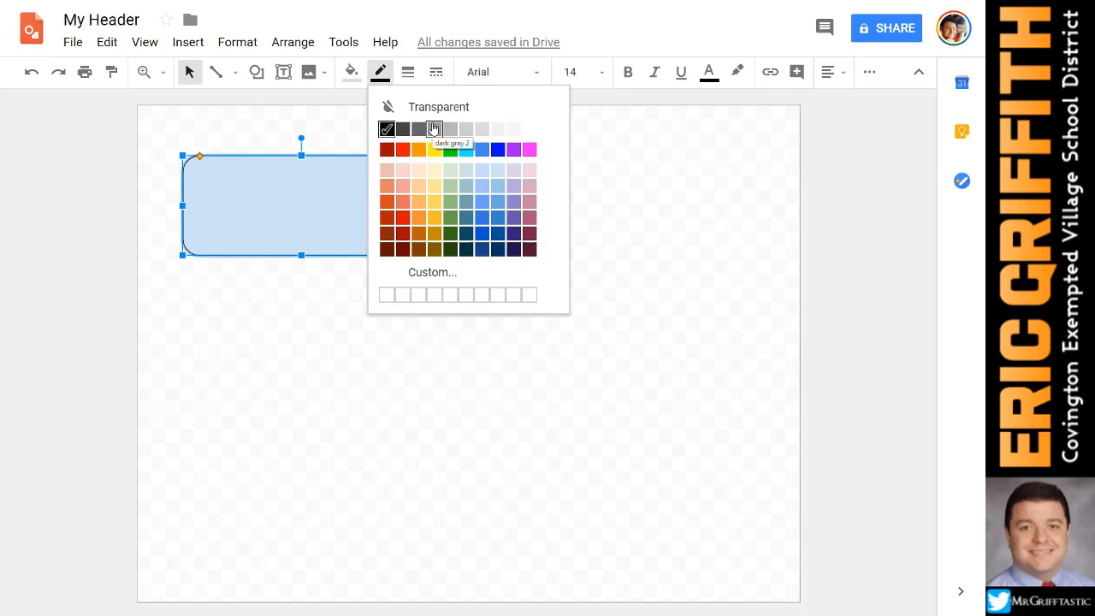
pyautogui.click(435, 75)
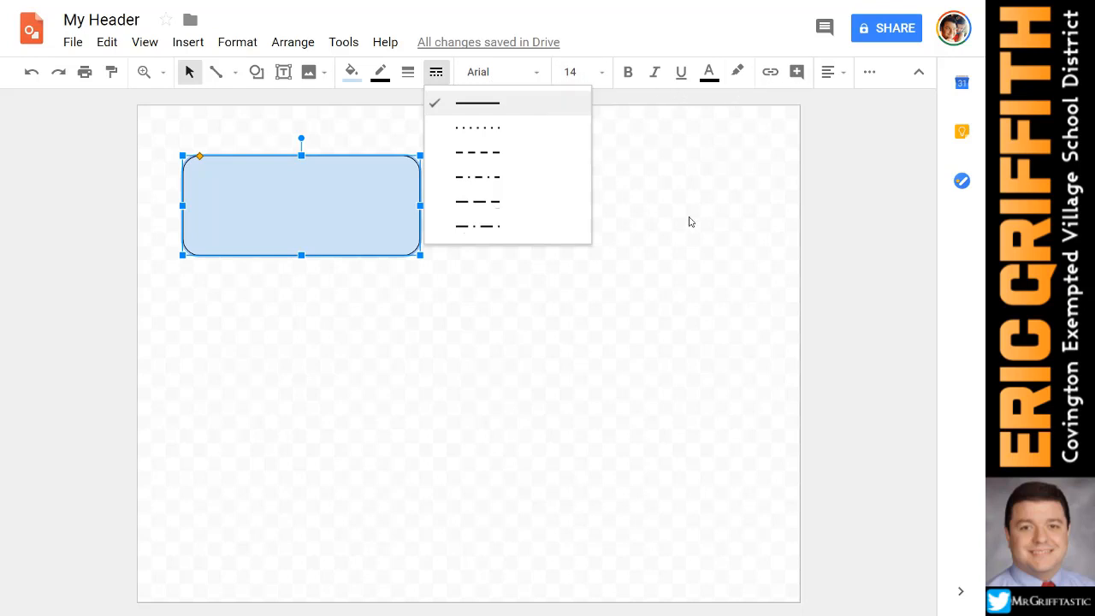
pyautogui.click(513, 235)
pyautogui.click(274, 209)
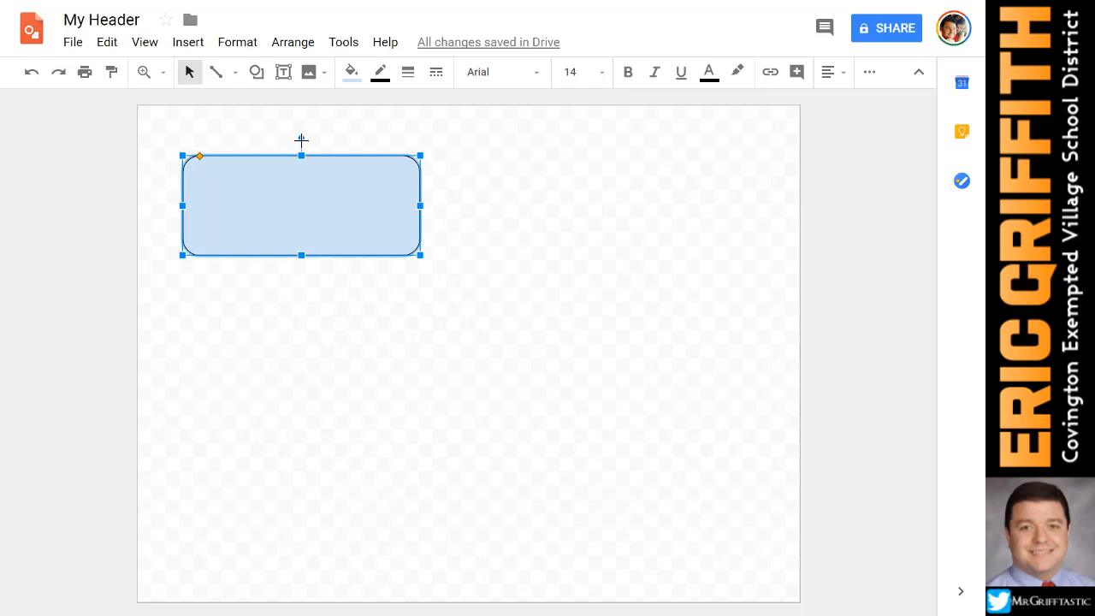
pyautogui.click(259, 127)
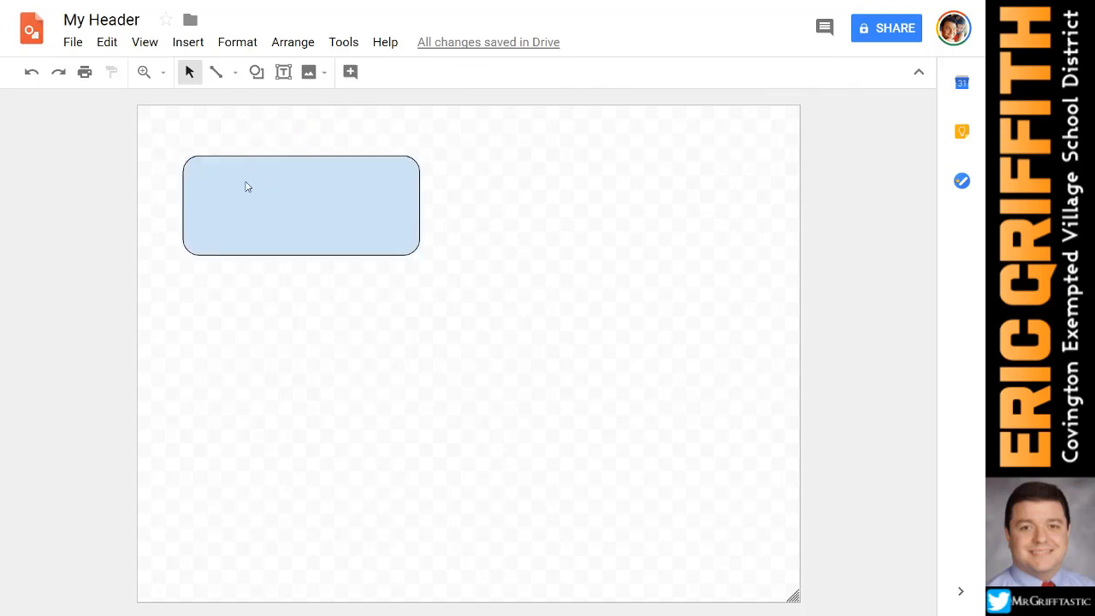
pyautogui.click(250, 178)
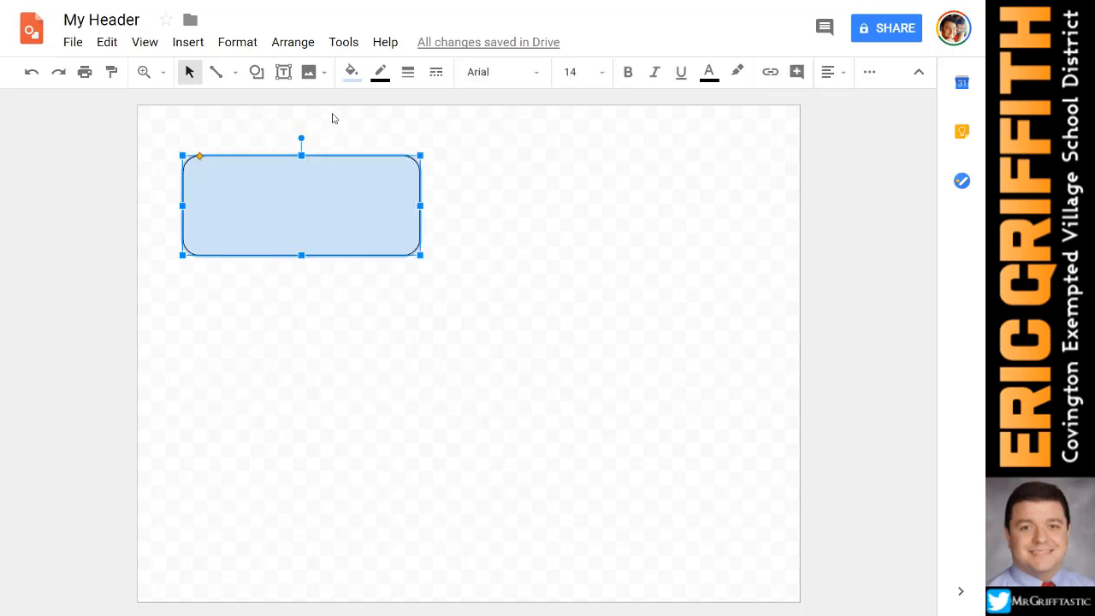
# Draw a triangle overlapping the lower-right part of the rounded rectangle
pyautogui.click(263, 82)
pyautogui.moveTo(262, 104)
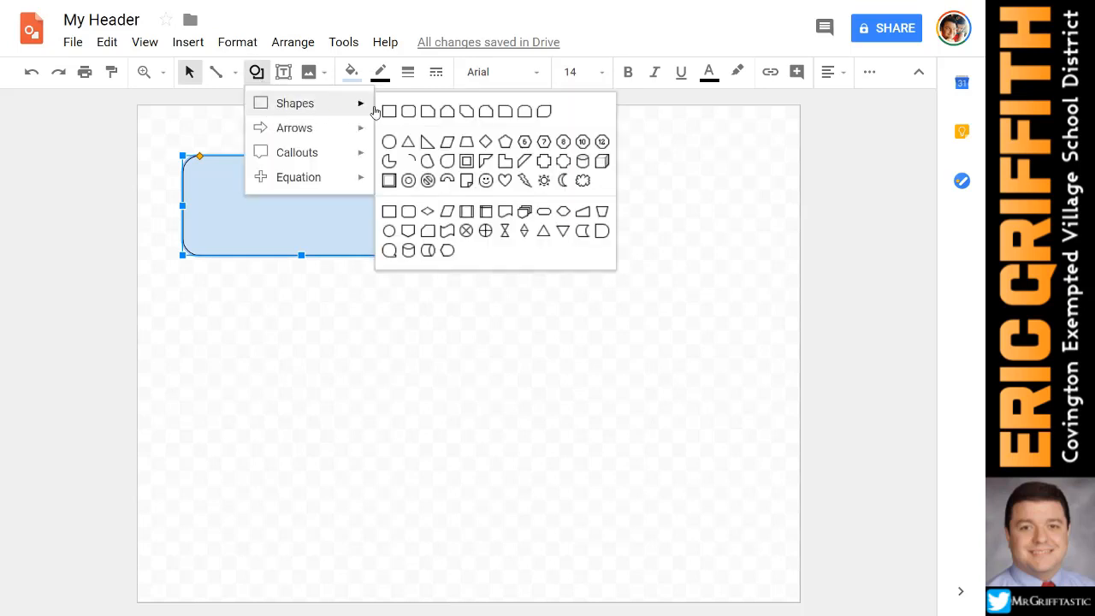
pyautogui.click(423, 158)
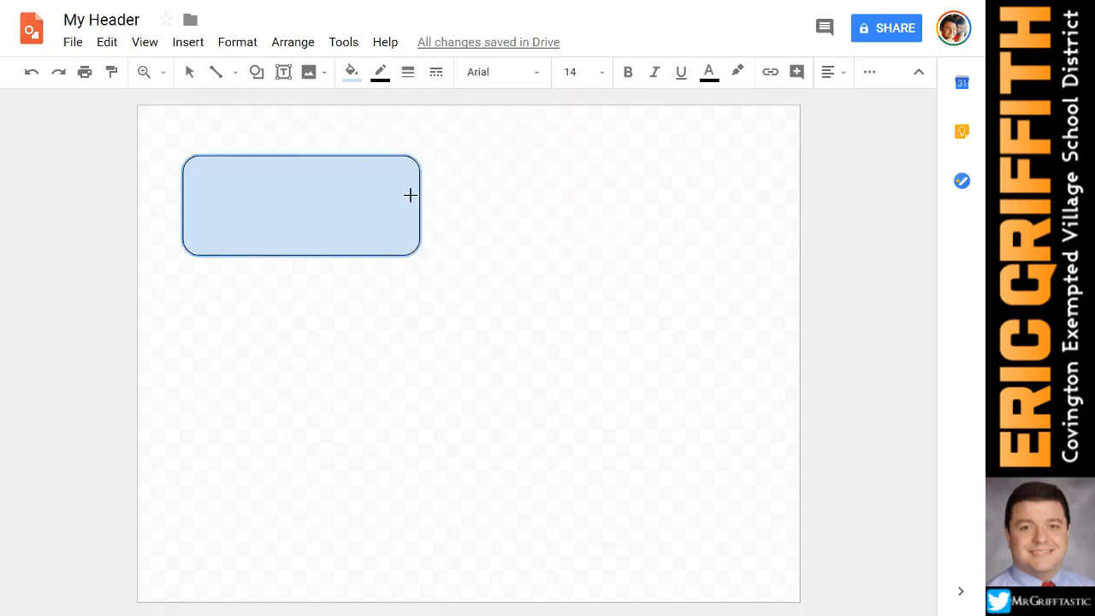
pyautogui.moveTo(459, 220)
pyautogui.mouseDown()
pyautogui.moveTo(567, 348)
pyautogui.moveTo(623, 379)
pyautogui.moveTo(406, 285)
pyautogui.moveTo(286, 303)
pyautogui.moveTo(270, 322)
pyautogui.moveTo(297, 330)
pyautogui.mouseUp()
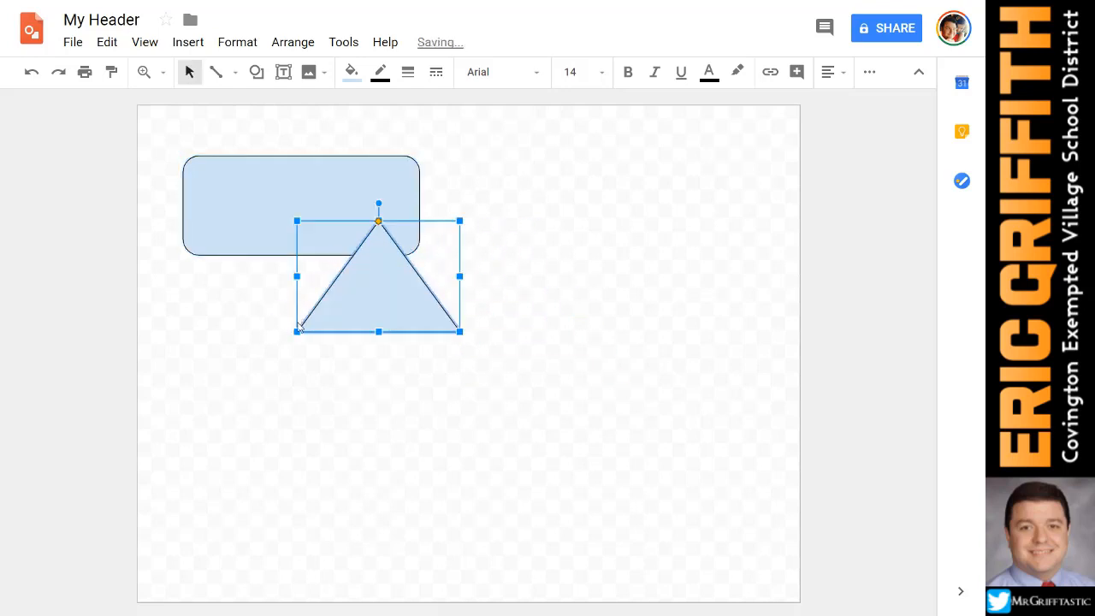
# Fill the triangle with solid orange and deselect it
pyautogui.click(351, 72)
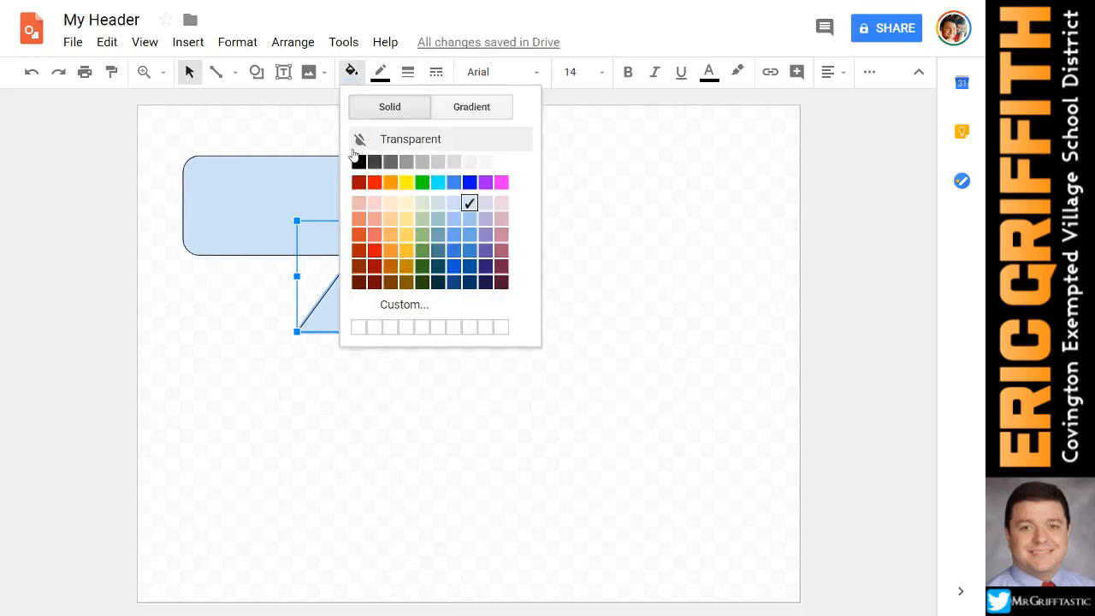
pyautogui.click(391, 181)
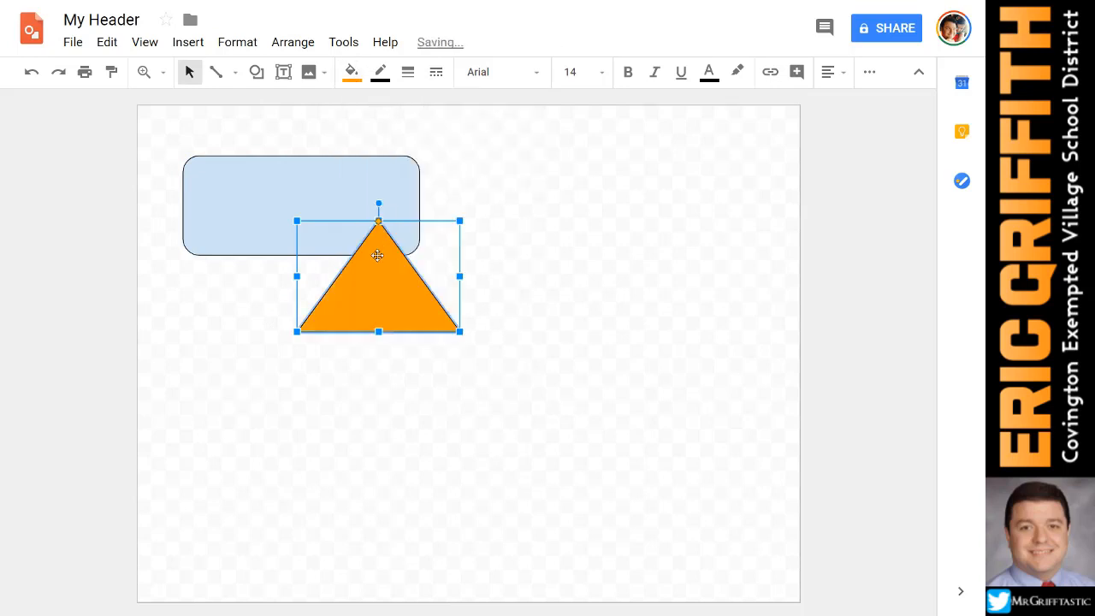
pyautogui.click(360, 374)
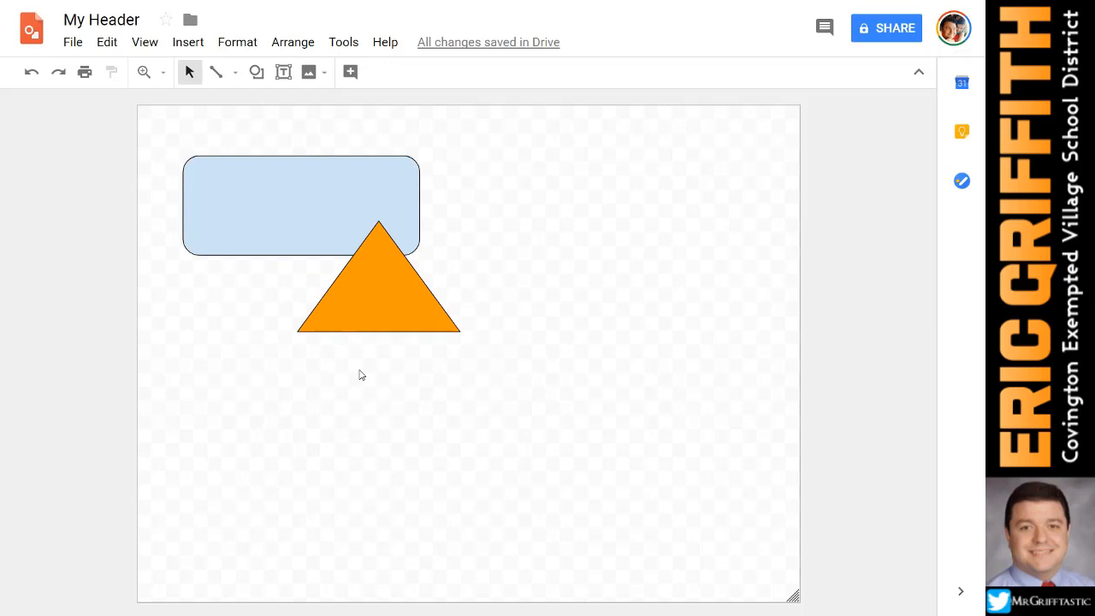
# Try sending the orange triangle backward behind the rounded rectangle, and undo the order change
pyautogui.click(367, 259)
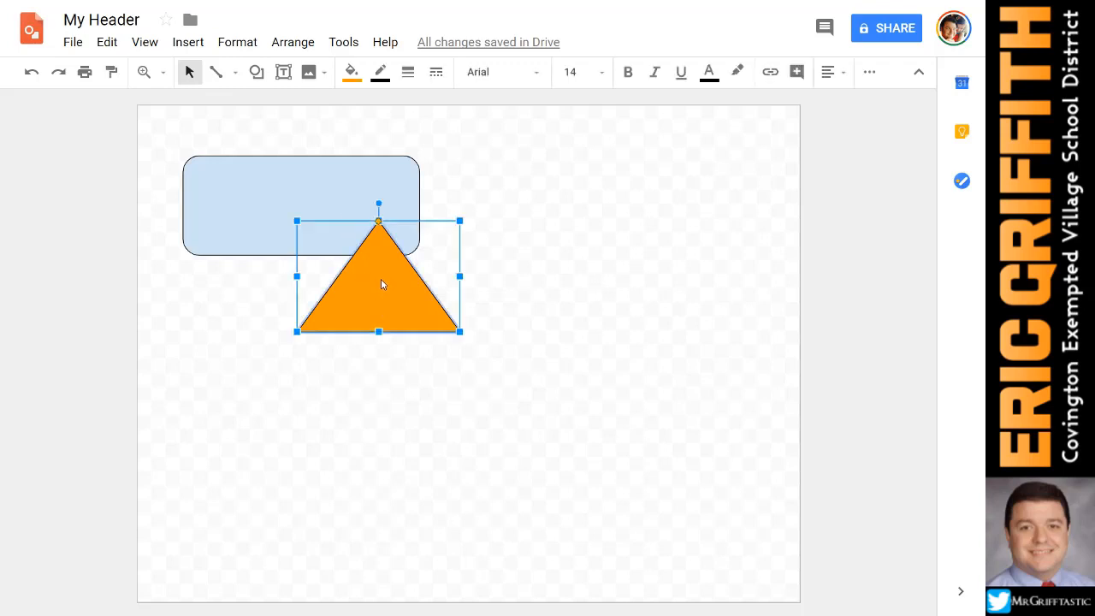
pyautogui.rightClick(378, 270)
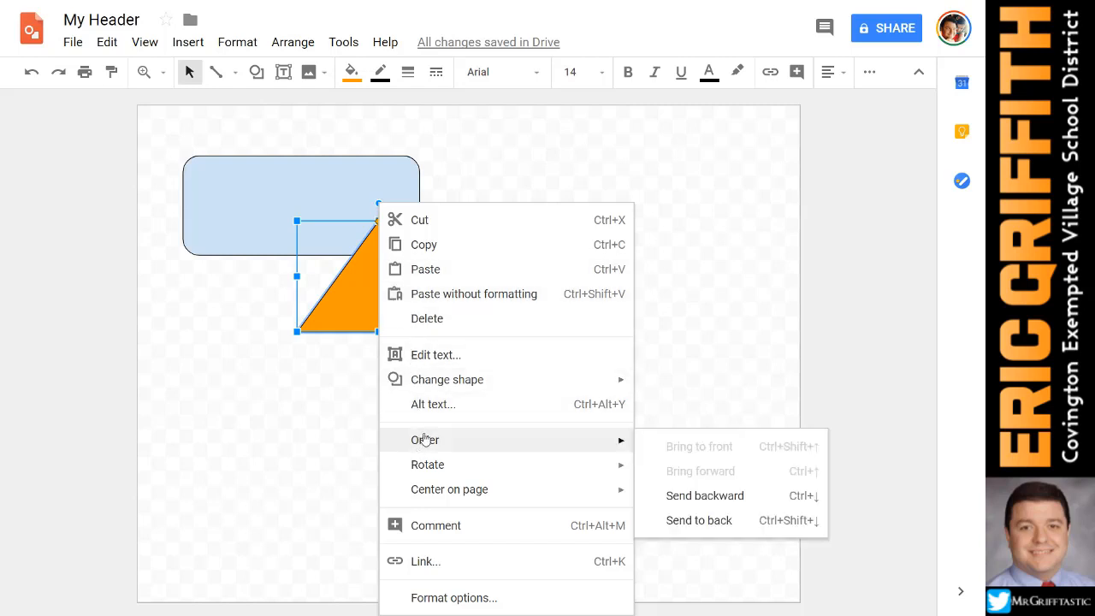
pyautogui.moveTo(611, 447)
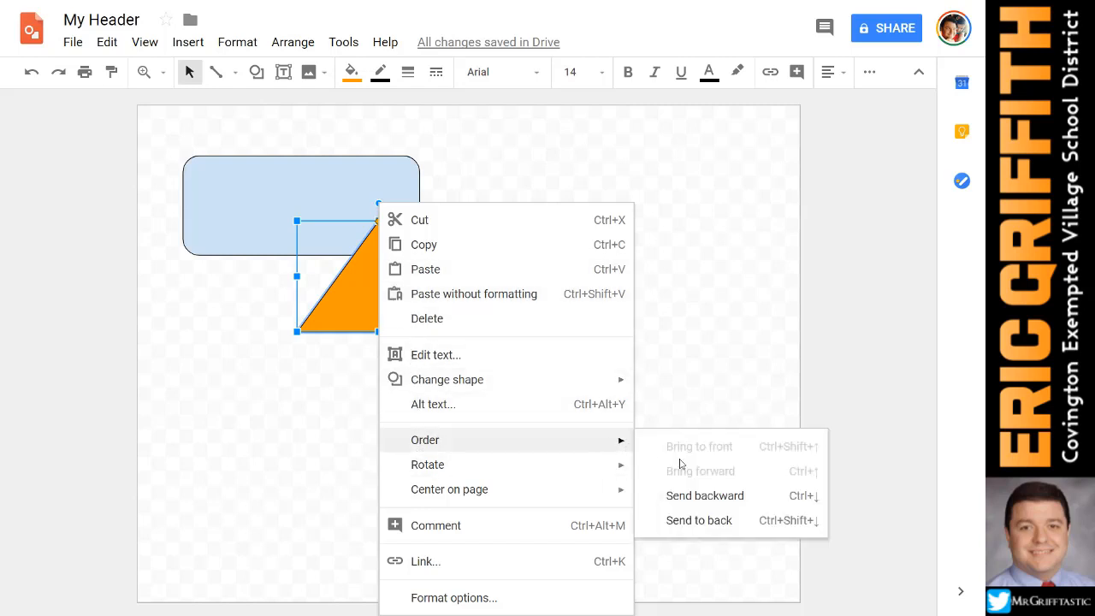
pyautogui.click(697, 502)
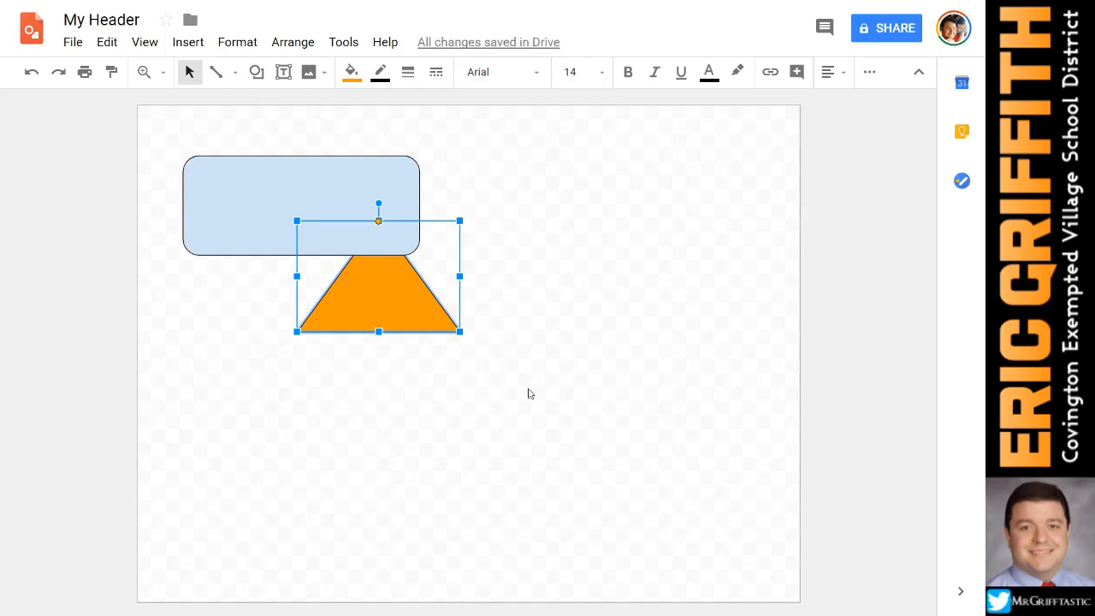
pyautogui.click(249, 199)
pyautogui.click(362, 293)
pyautogui.hotkey('ctrl', 'z')
# Bring the rounded rectangle to the front and move the orange triangle slightly left beneath it
pyautogui.click(289, 209)
pyautogui.rightClick(290, 206)
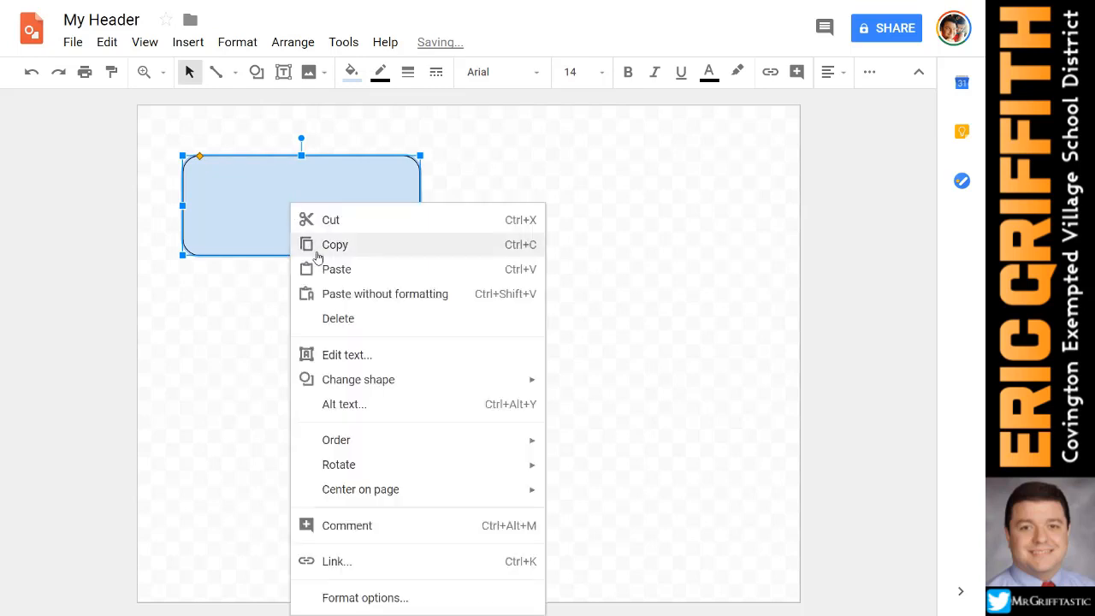
pyautogui.moveTo(335, 447)
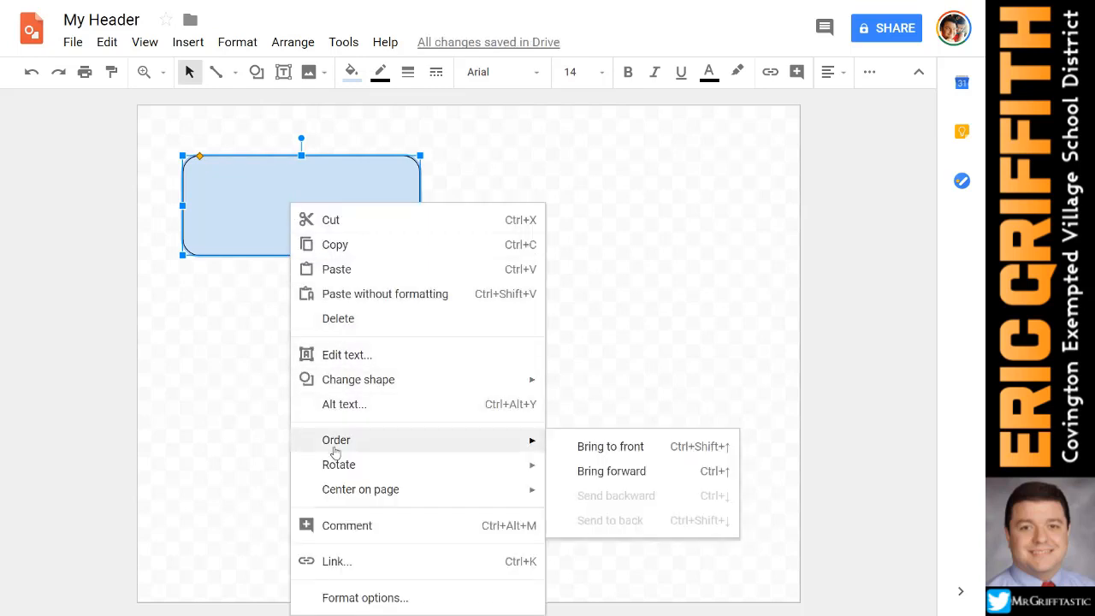
pyautogui.click(616, 448)
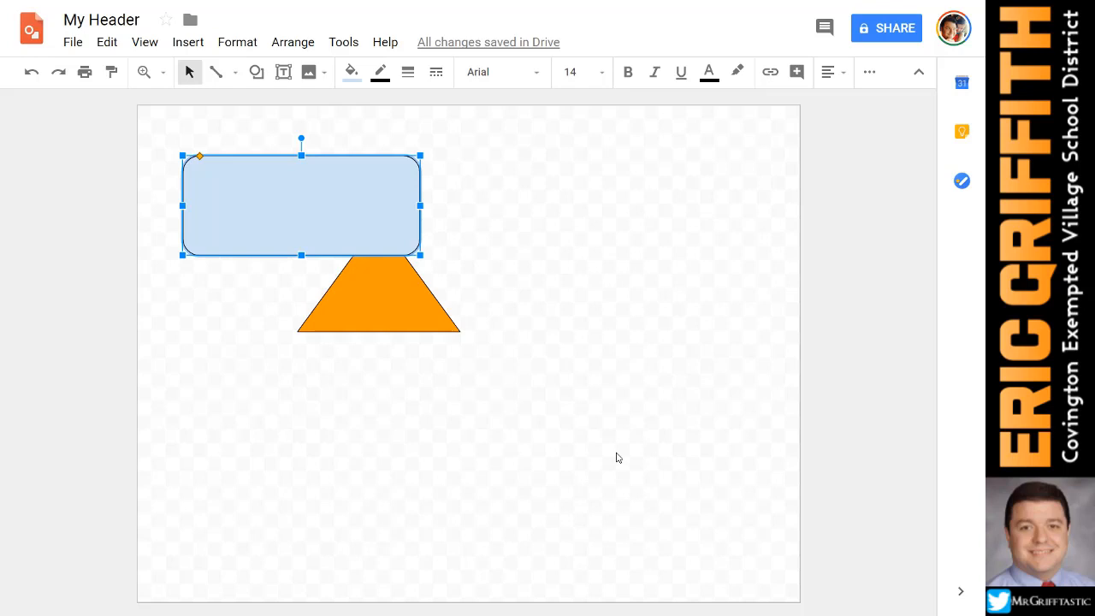
pyautogui.moveTo(384, 300); pyautogui.dragTo(345, 304)
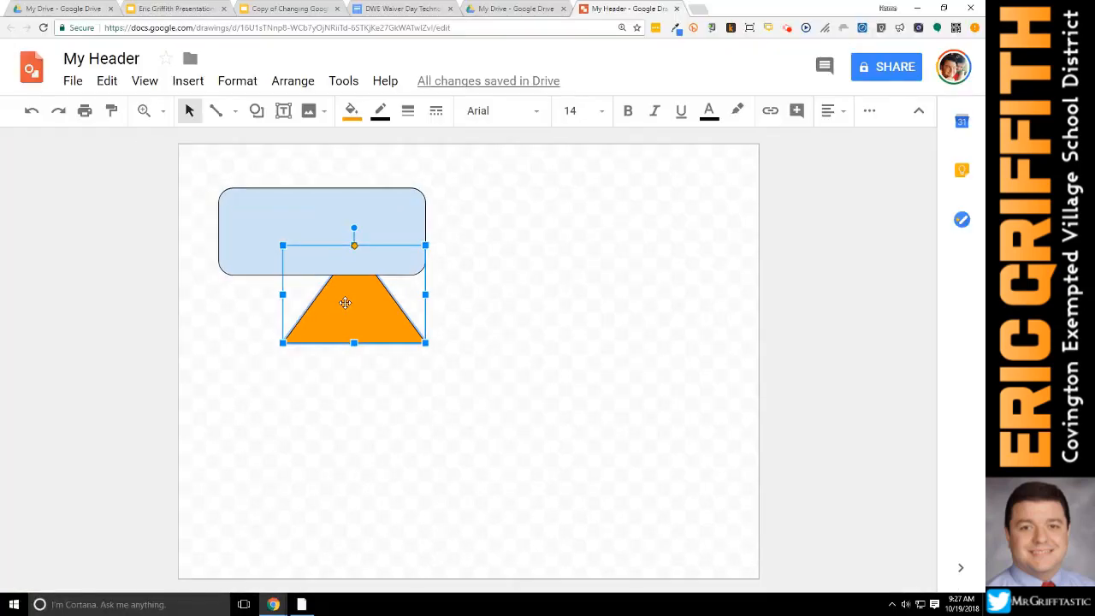
# Open a new browser tab and search Google Images for "minion"
pyautogui.click(697, 9)
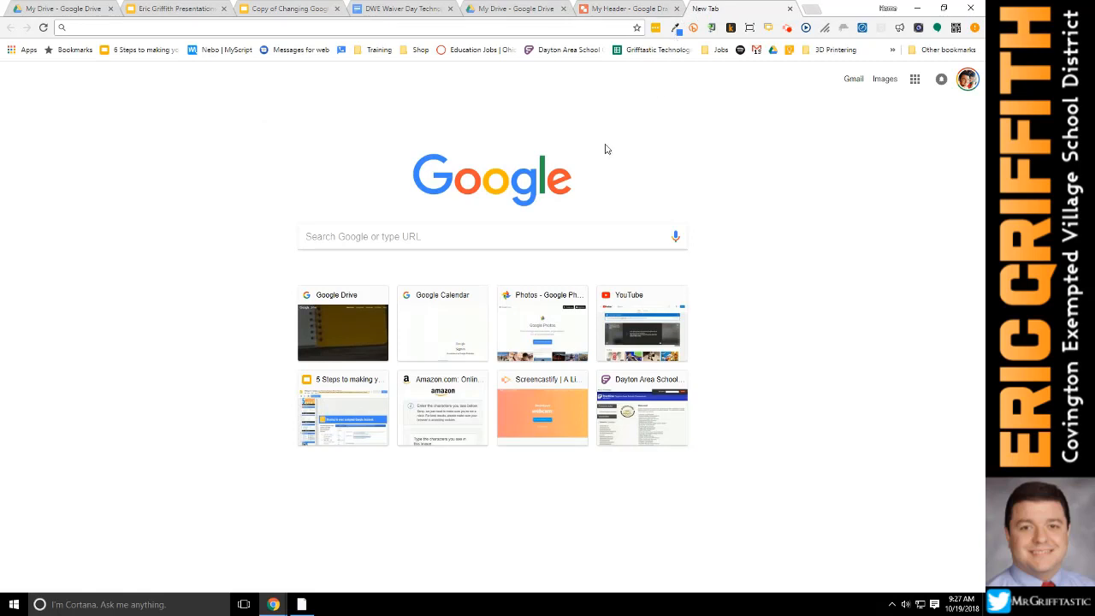
pyautogui.click(412, 246)
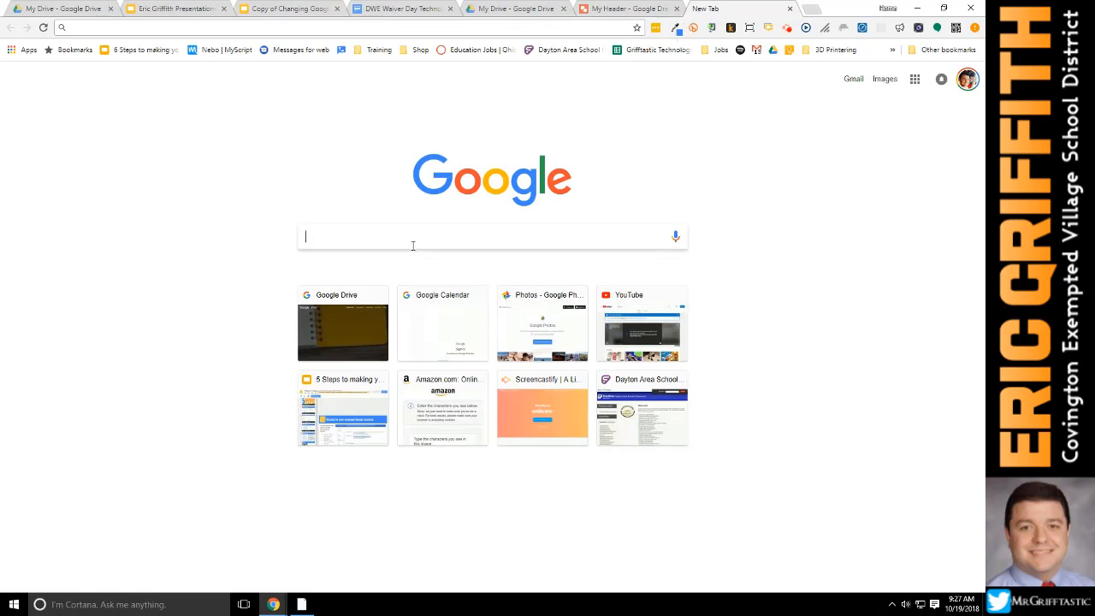
pyautogui.write('minion')
pyautogui.press('Return')
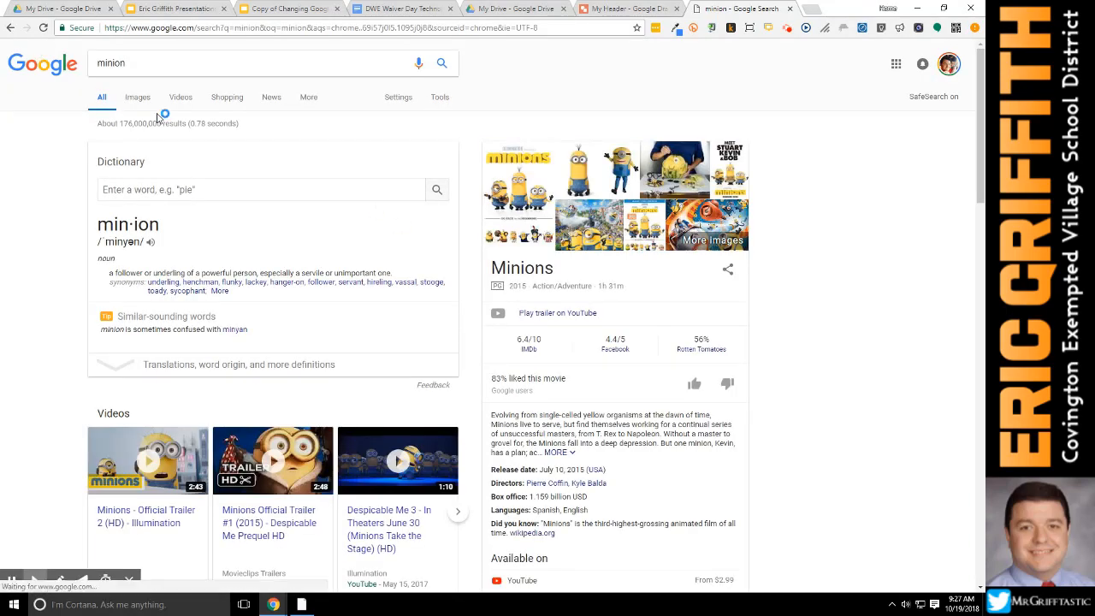
pyautogui.click(137, 97)
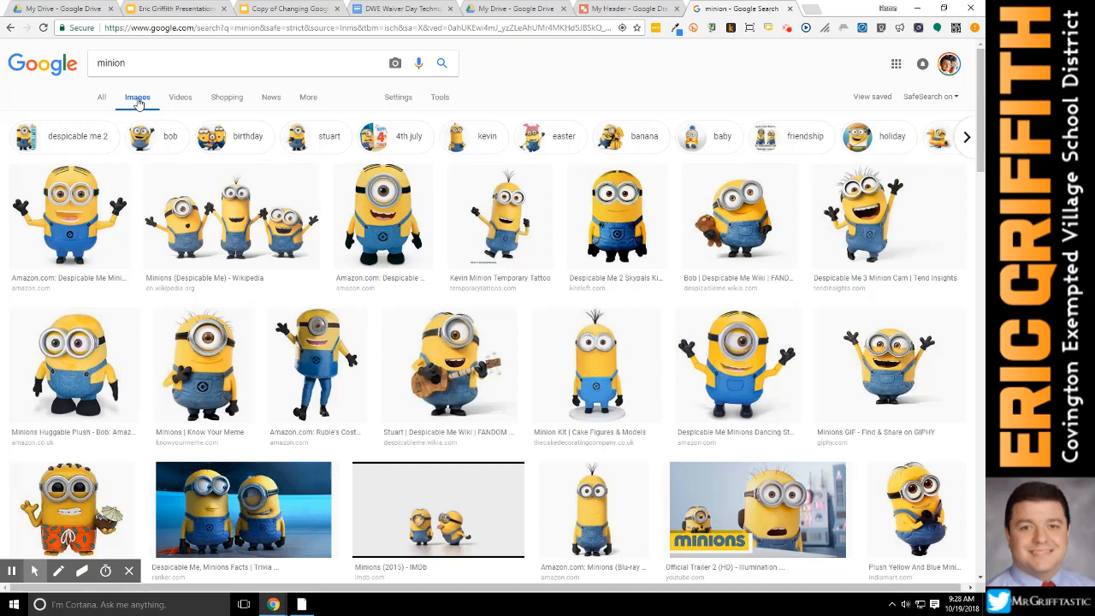
# Preview several minion pictures and insert the waving Despicable Me 3 Minion Cam image into the My Header drawing
pyautogui.click(253, 243)
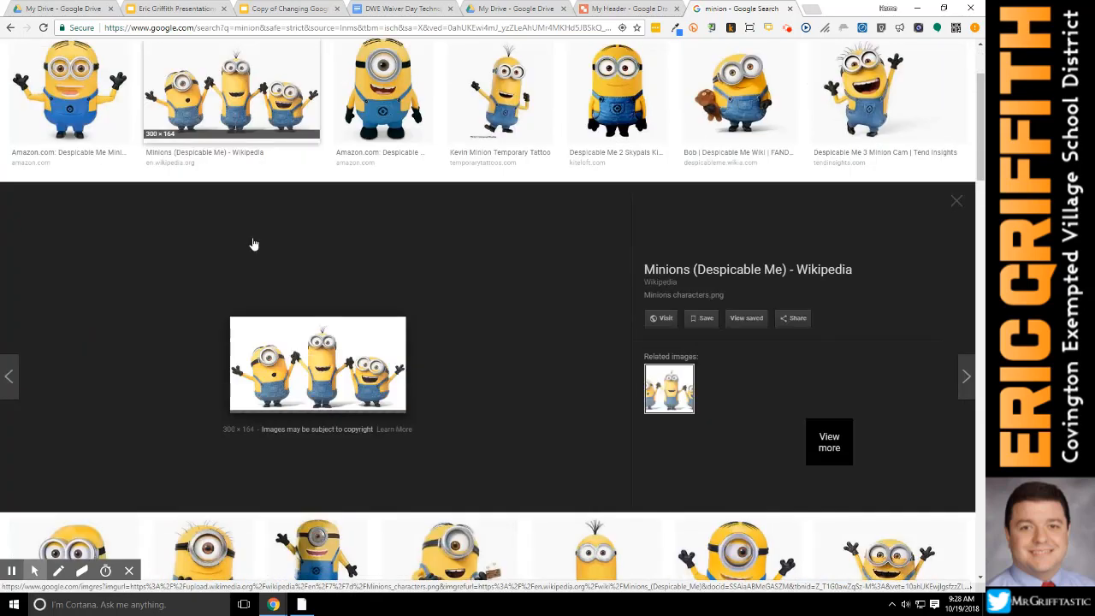
pyautogui.click(408, 112)
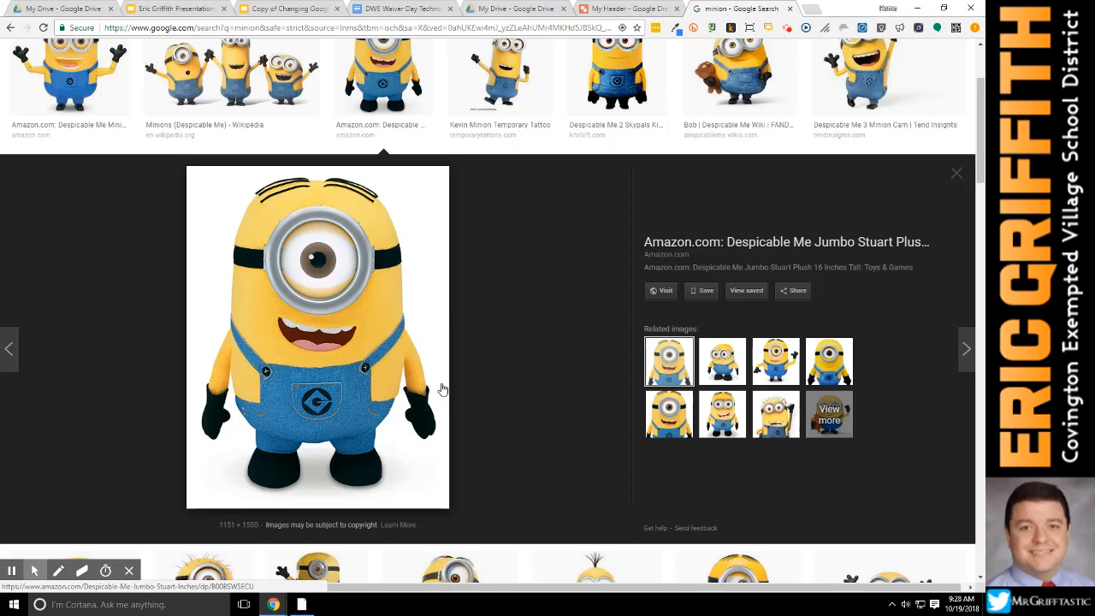
pyautogui.scroll(3, 804, 193)
pyautogui.click(888, 232)
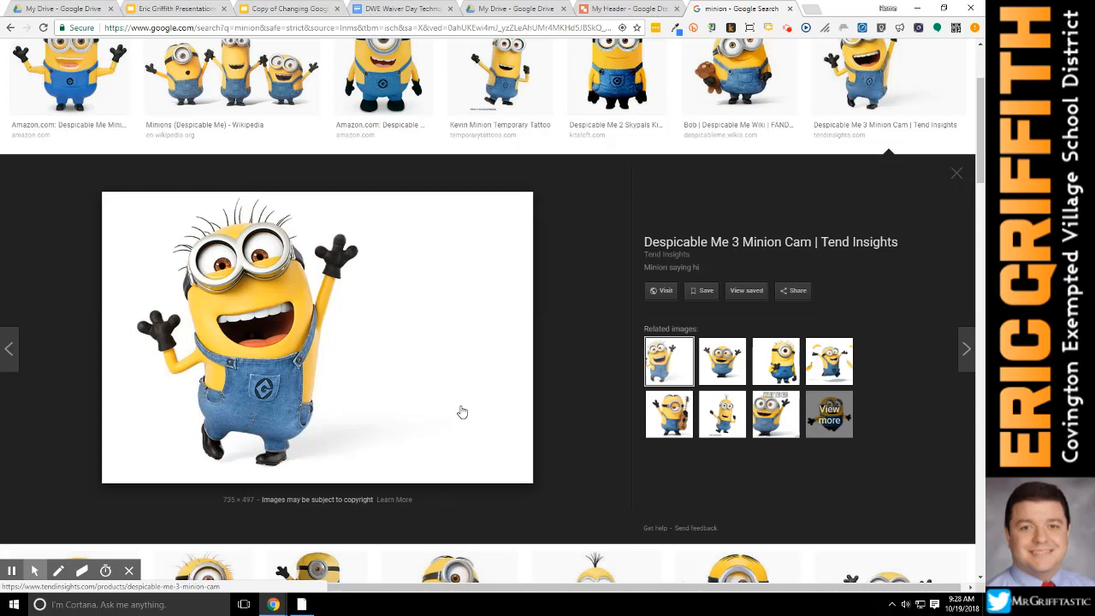
pyautogui.scroll(1, 471, 413)
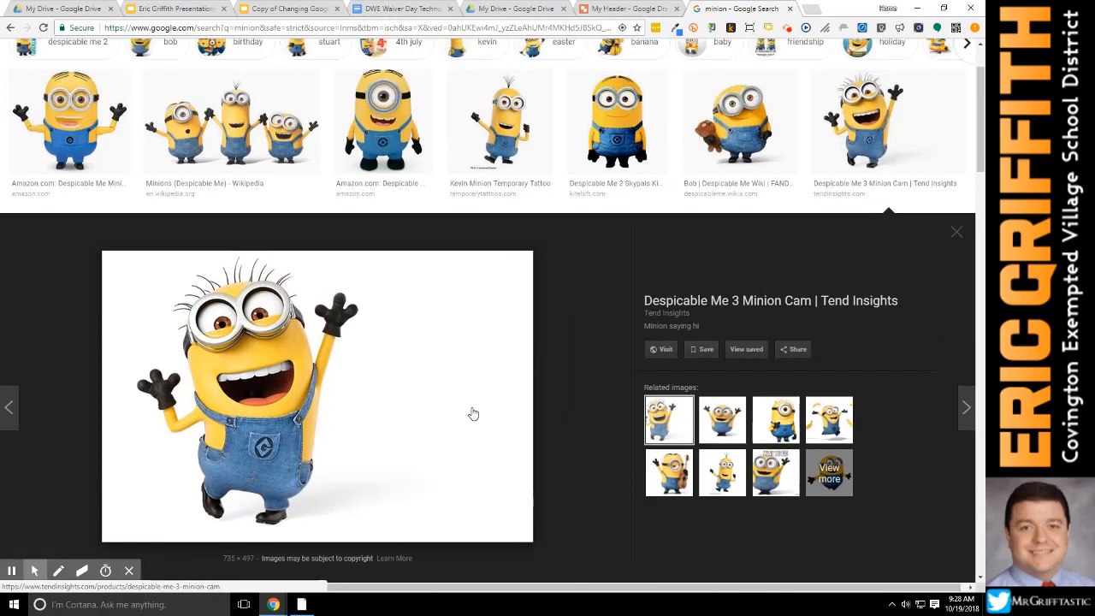
pyautogui.click(379, 341)
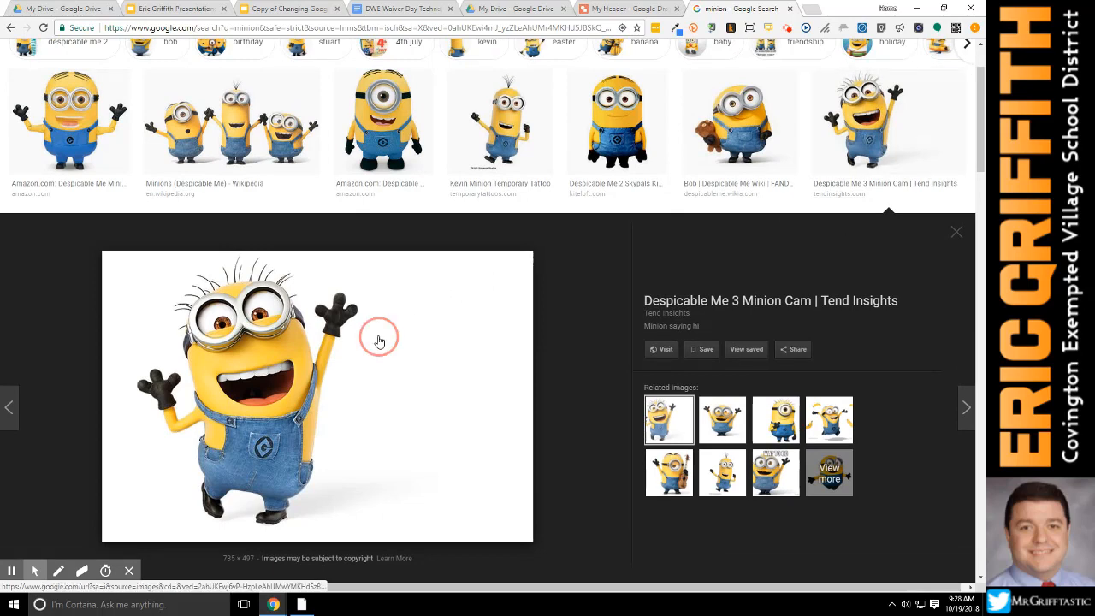
pyautogui.moveTo(379, 341)
pyautogui.mouseDown()
pyautogui.moveTo(599, 287)
pyautogui.moveTo(550, 234)
pyautogui.moveTo(495, 207)
pyautogui.moveTo(264, 298)
pyautogui.moveTo(322, 394)
pyautogui.moveTo(623, 349)
pyautogui.moveTo(731, 350)
pyautogui.moveTo(622, 333)
pyautogui.moveTo(664, 392)
pyautogui.moveTo(677, 370)
pyautogui.moveTo(652, 17)
pyautogui.moveTo(731, 16)
pyautogui.moveTo(453, 16)
pyautogui.moveTo(643, 22)
pyautogui.moveTo(650, 51)
pyautogui.moveTo(640, 21)
pyautogui.moveTo(571, 284)
pyautogui.mouseUp()
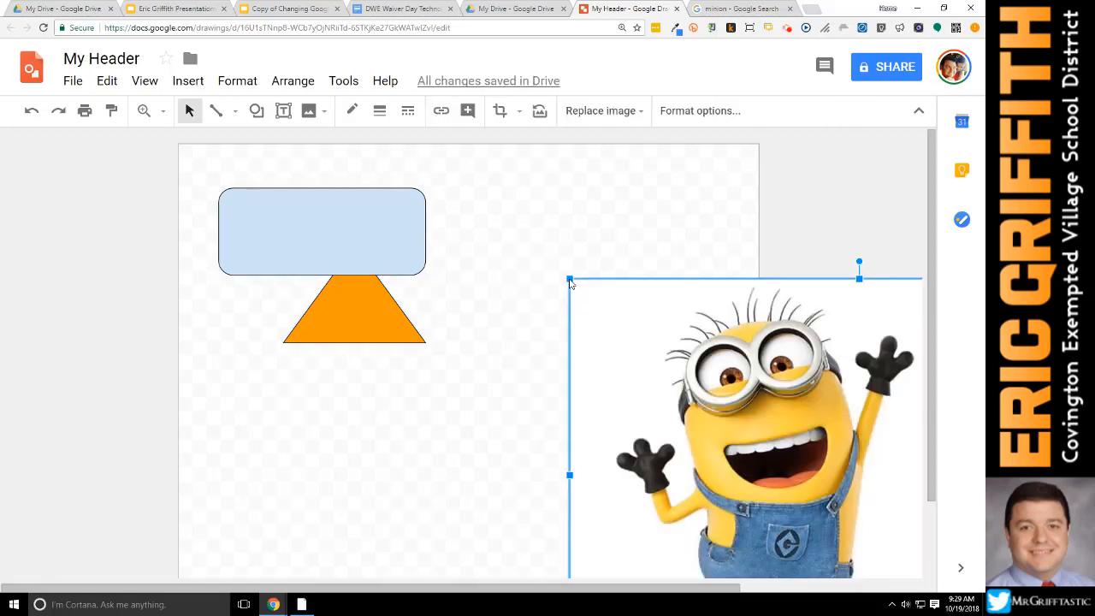
# Shrink the waving minion picture to under half its size and place it to the right of the rounded rectangle
pyautogui.moveTo(672, 386); pyautogui.dragTo(361, 273)
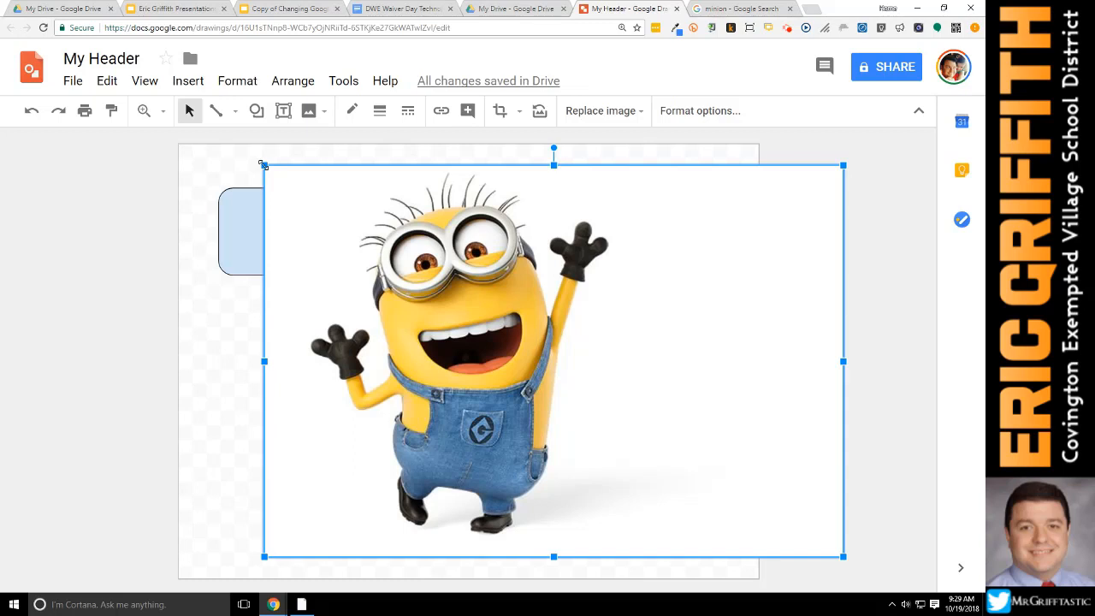
pyautogui.moveTo(265, 165); pyautogui.dragTo(553, 412)
pyautogui.moveTo(668, 475); pyautogui.dragTo(534, 255)
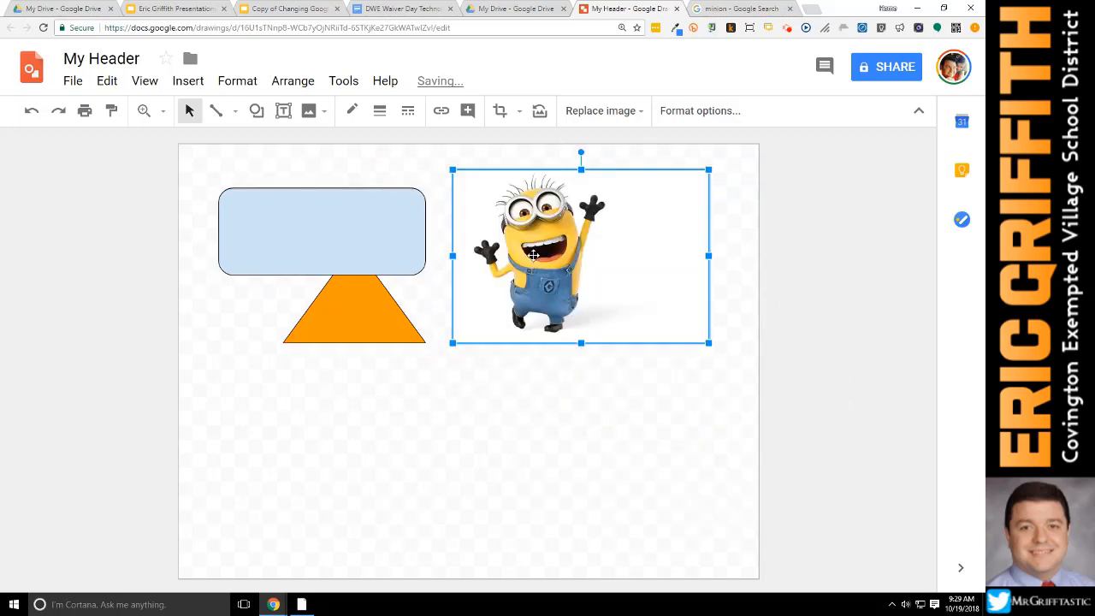
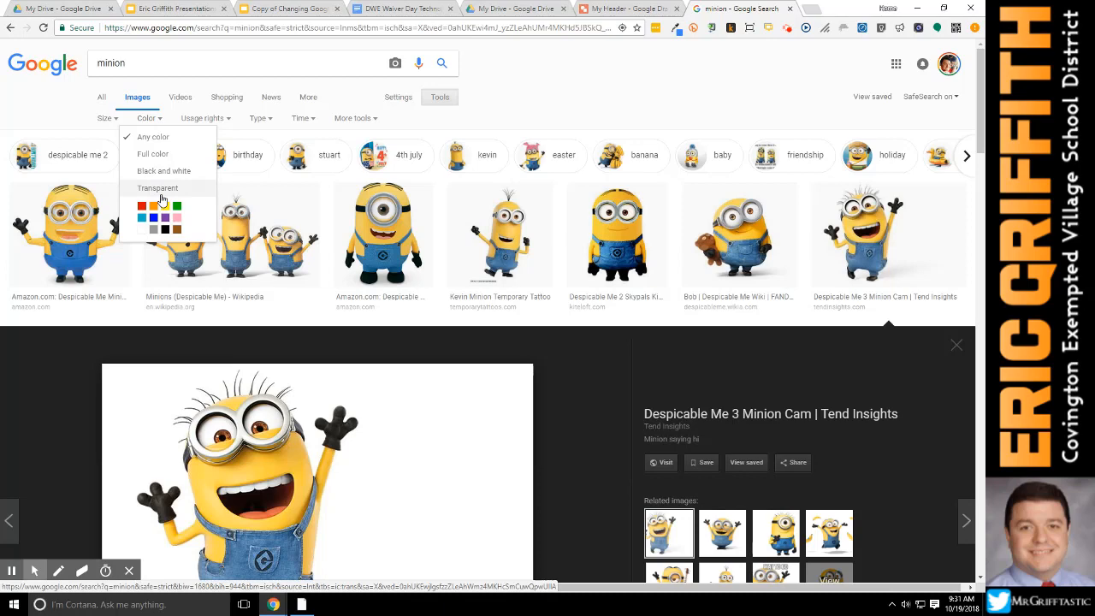
# Filter the minion image results to transparent pictures and preview several, ending on the guitar-playing "Minions 29 Violão" image
pyautogui.click(161, 197)
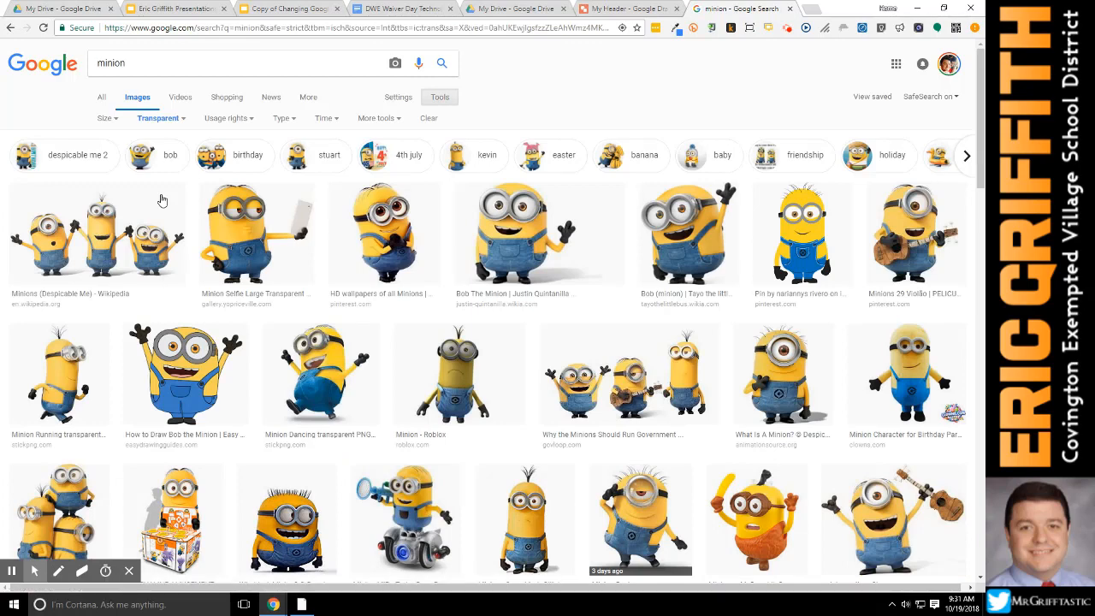
pyautogui.click(665, 241)
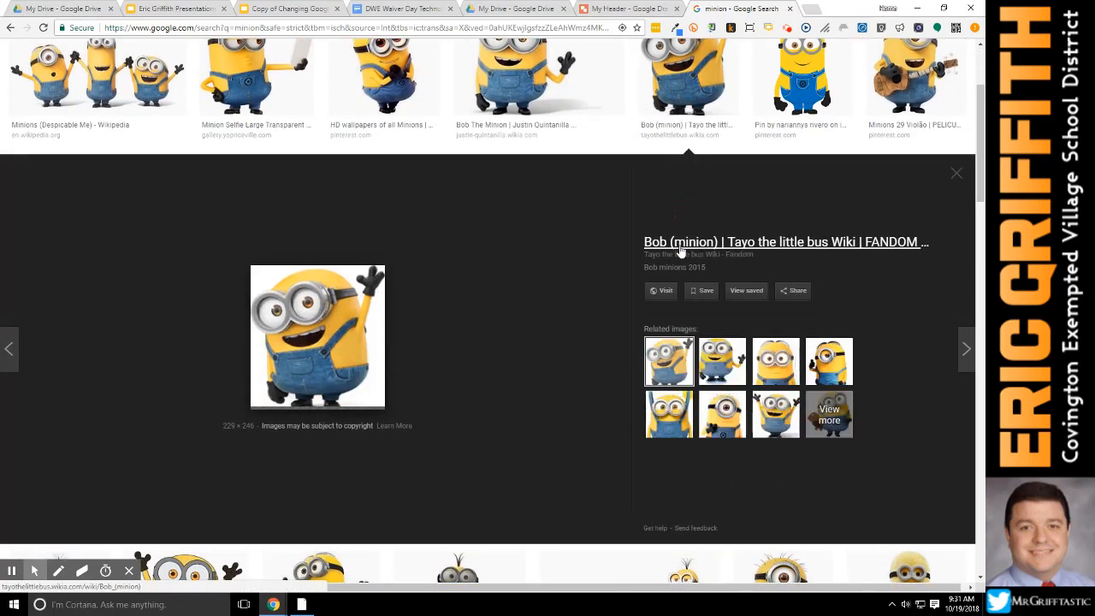
pyautogui.scroll(2, 479, 231)
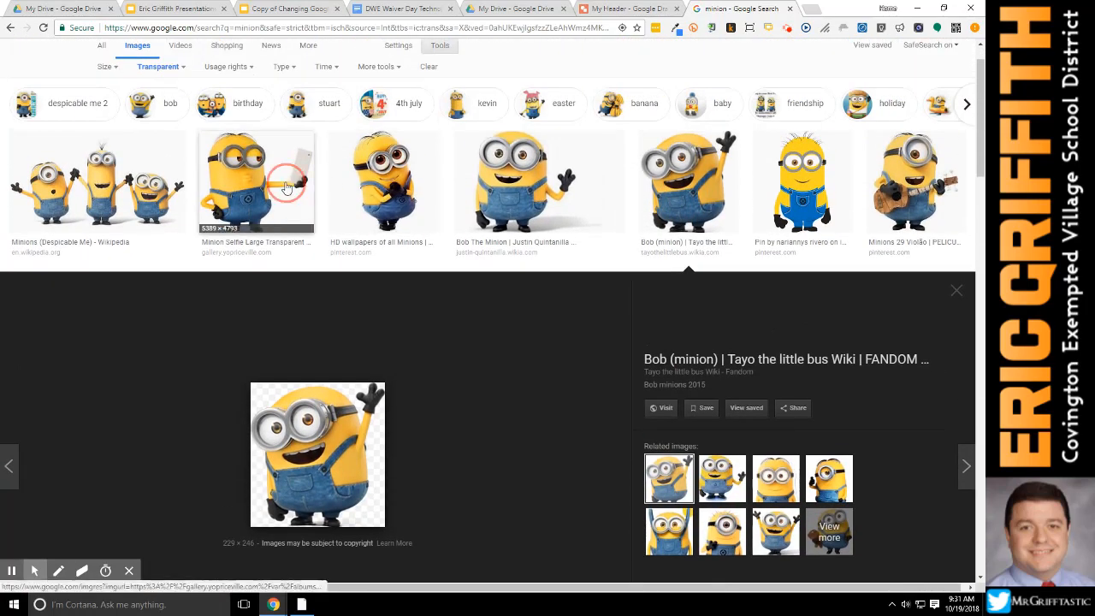
pyautogui.click(288, 186)
pyautogui.click(907, 101)
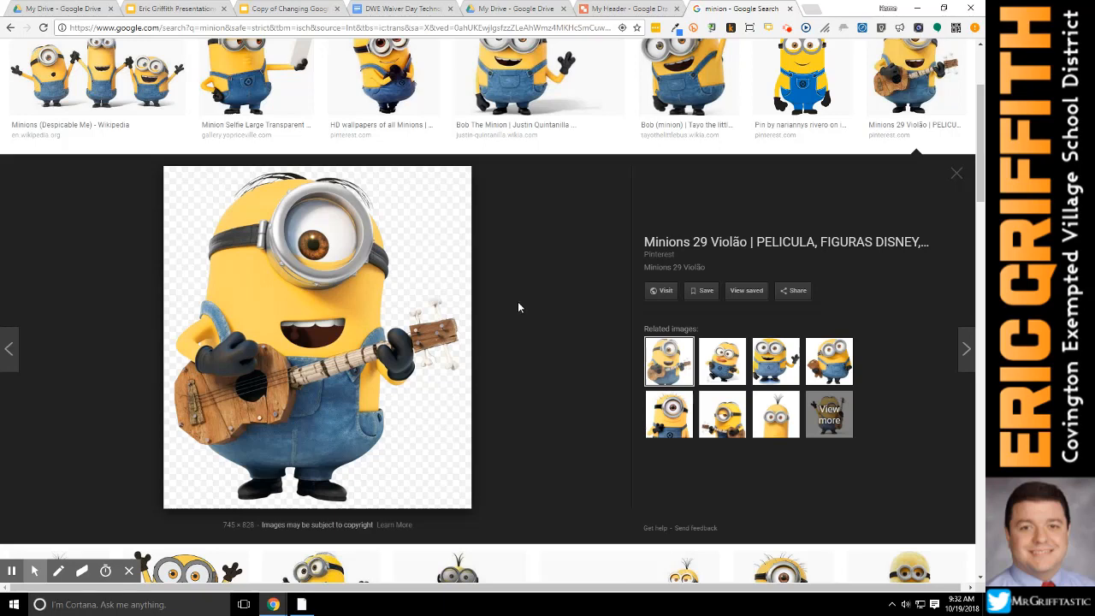
# Insert the guitar-playing minion into the My Header drawing, shrink it to about half size and place it over the rounded rectangle
pyautogui.click(315, 273)
pyautogui.moveTo(314, 273)
pyautogui.mouseDown()
pyautogui.moveTo(473, 353)
pyautogui.moveTo(580, 344)
pyautogui.moveTo(615, 327)
pyautogui.moveTo(614, 286)
pyautogui.moveTo(572, 258)
pyautogui.moveTo(489, 234)
pyautogui.moveTo(368, 263)
pyautogui.moveTo(341, 327)
pyautogui.moveTo(524, 390)
pyautogui.moveTo(587, 375)
pyautogui.moveTo(638, 319)
pyautogui.moveTo(657, 171)
pyautogui.moveTo(653, 11)
pyautogui.moveTo(600, 51)
pyautogui.moveTo(248, 227)
pyautogui.moveTo(265, 231)
pyautogui.mouseUp()
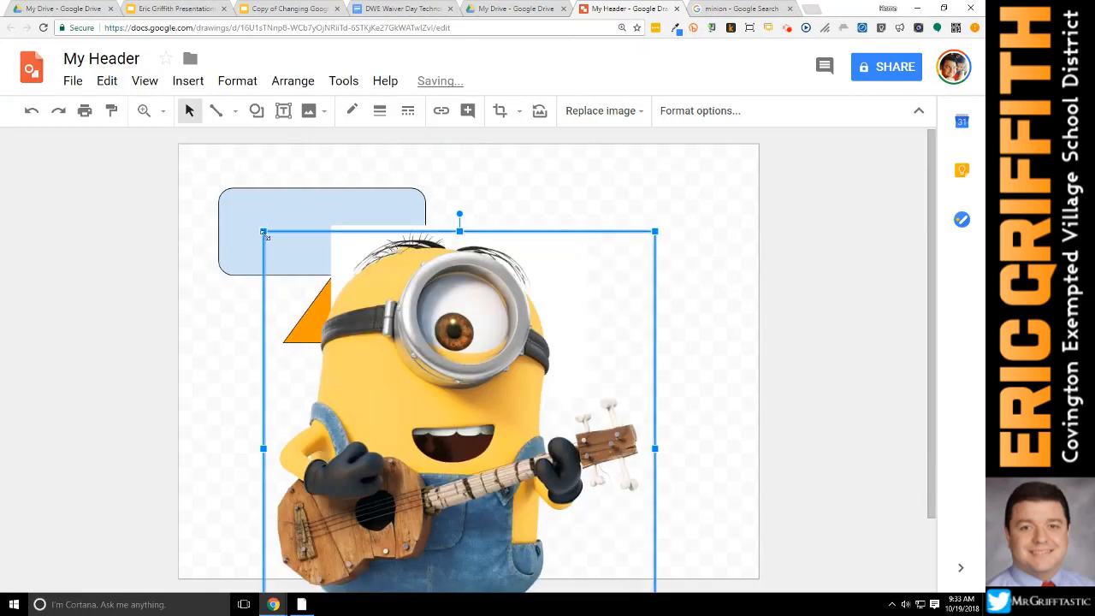
pyautogui.moveTo(264, 232); pyautogui.dragTo(465, 459)
pyautogui.moveTo(544, 527); pyautogui.dragTo(308, 255)
# Move the white-background waving minion picture slightly lower, and delete it from the drawing
pyautogui.moveTo(433, 249); pyautogui.dragTo(572, 263)
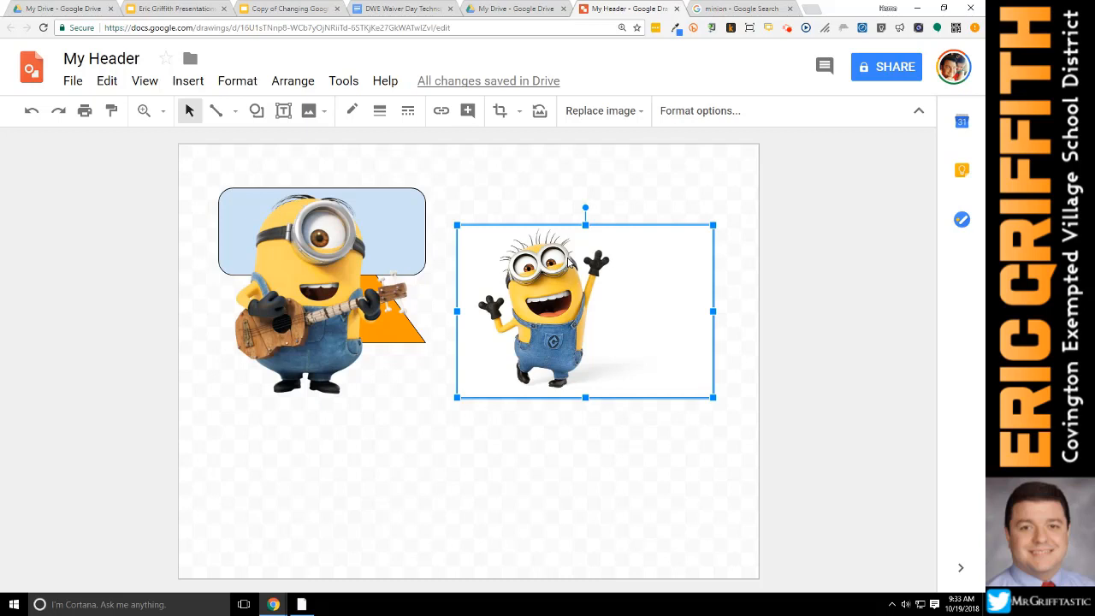
pyautogui.click(696, 436)
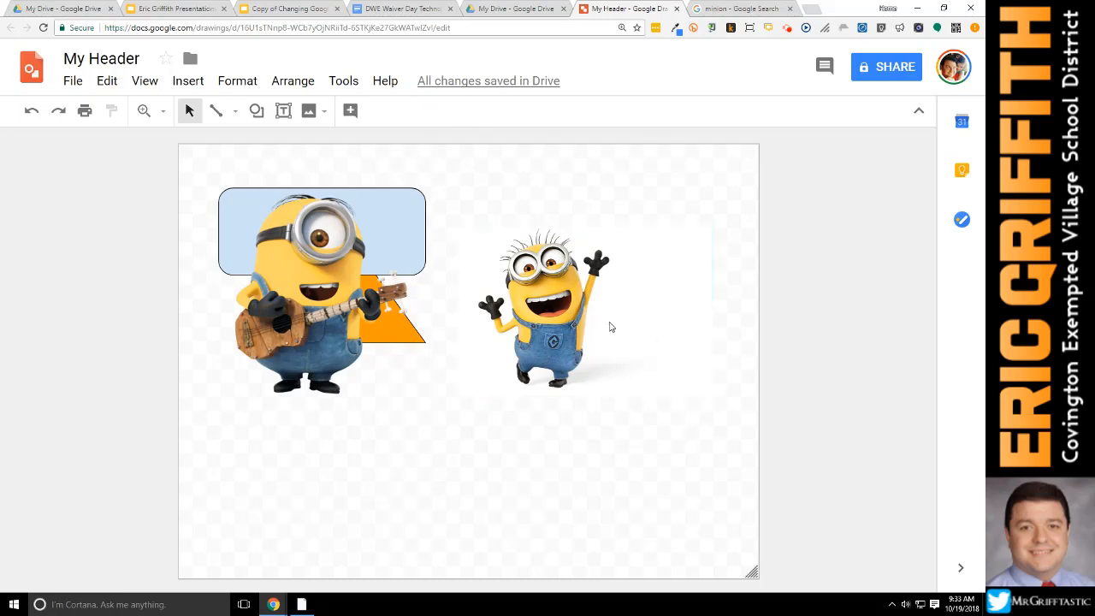
pyautogui.moveTo(612, 325); pyautogui.dragTo(609, 324)
pyautogui.press('Delete')
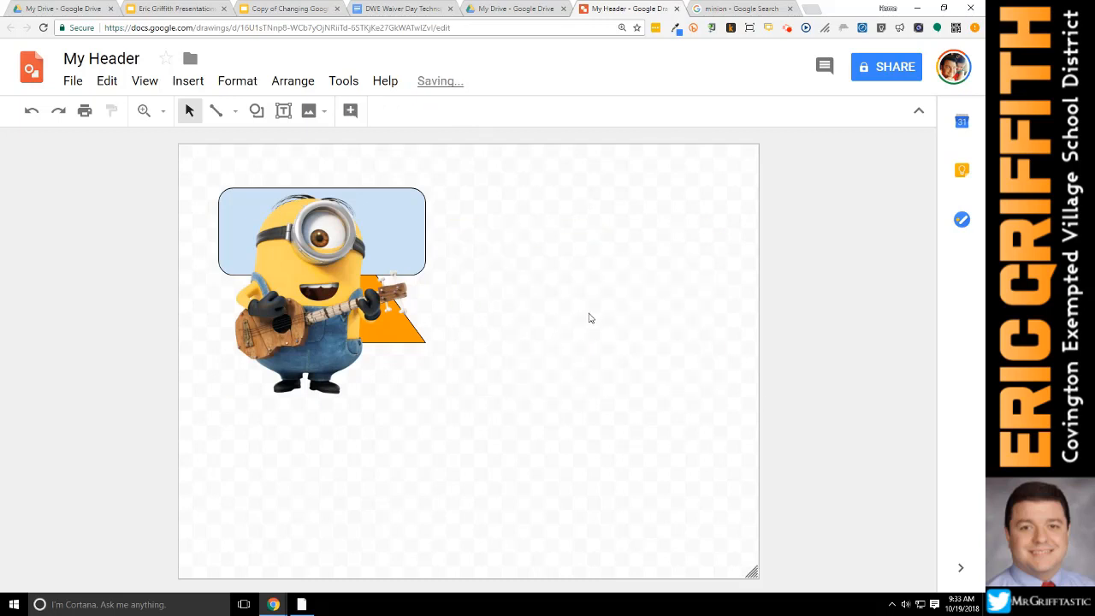
# Delete the orange triangle behind the guitar-playing minion
pyautogui.click(398, 331)
pyautogui.click(428, 351)
pyautogui.click(421, 341)
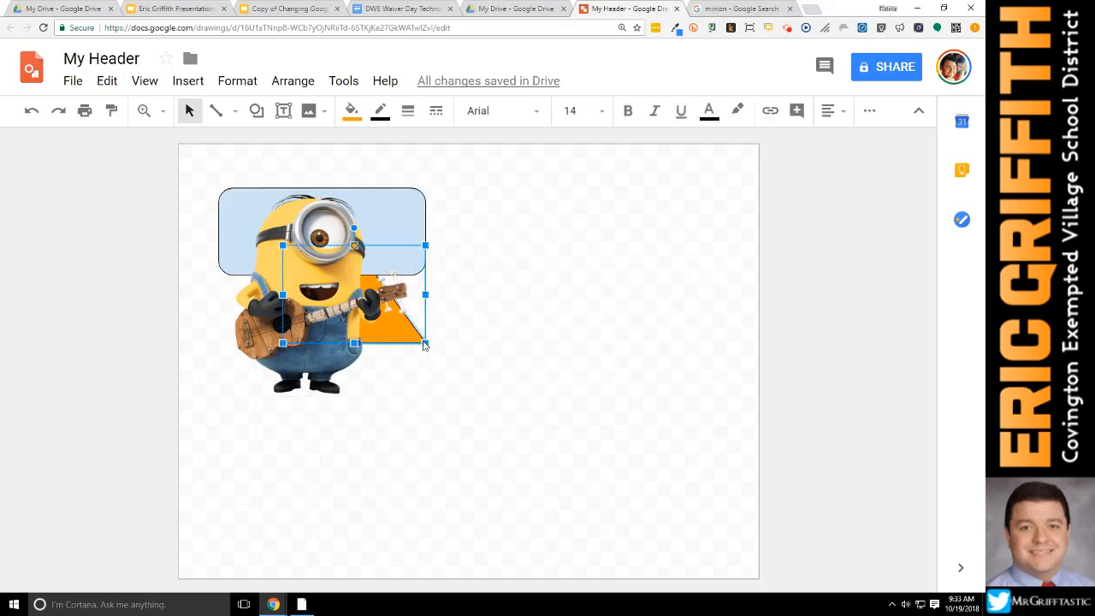
pyautogui.press('Delete')
# Widen the rounded rectangle to span most of the page and move it up towards the upper-left corner
pyautogui.moveTo(324, 314); pyautogui.dragTo(313, 307)
pyautogui.click(425, 206)
pyautogui.moveTo(425, 231); pyautogui.dragTo(740, 241)
pyautogui.moveTo(651, 217); pyautogui.dragTo(626, 200)
# Shrink the guitar-playing minion and position it over the left end of the blue banner
pyautogui.moveTo(322, 312); pyautogui.dragTo(306, 287)
pyautogui.moveTo(381, 361); pyautogui.dragTo(288, 245)
pyautogui.click(411, 306)
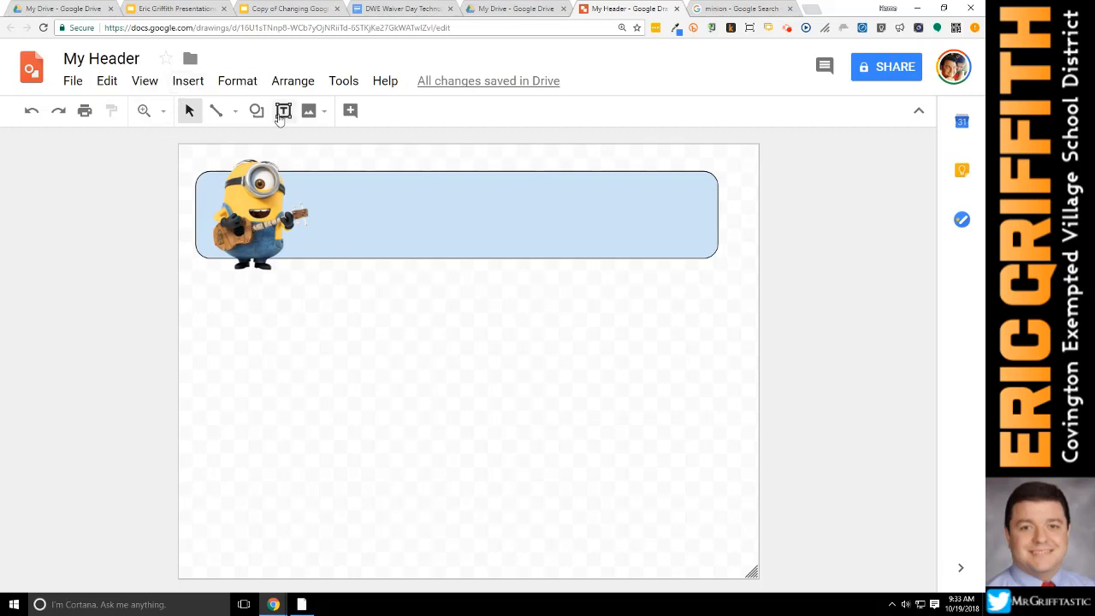
# Add a text box on the banner beside the minion with the text "Mr Grifftastic's Classroom"
pyautogui.click(284, 110)
pyautogui.moveTo(338, 180); pyautogui.dragTo(675, 257)
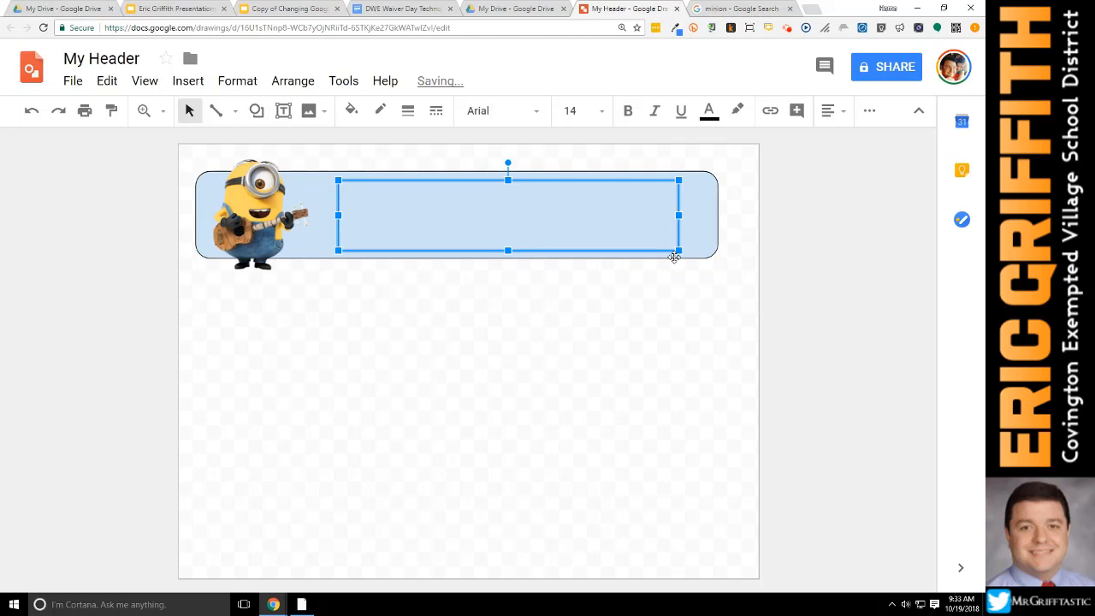
pyautogui.write("Mr Grifftastic's Classroom")
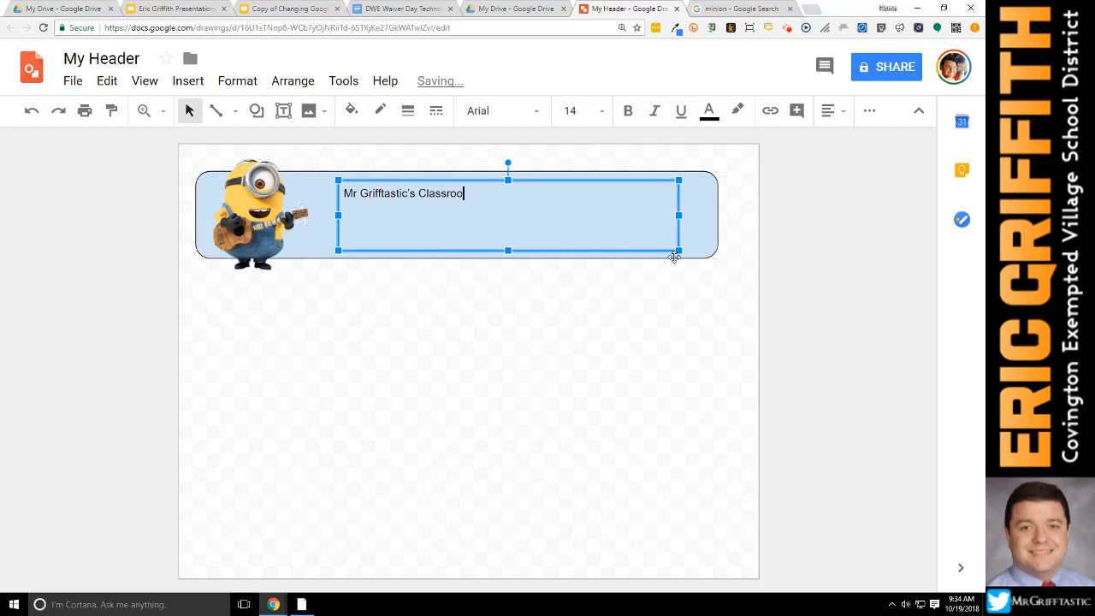
# Format the whole banner title in bold Droid Sans at size 30
pyautogui.hotkey('ctrl', 'shift', 'Left')
pyautogui.hotkey('ctrl', 'shift', 'Left')
pyautogui.hotkey('ctrl', 'shift', 'Left')
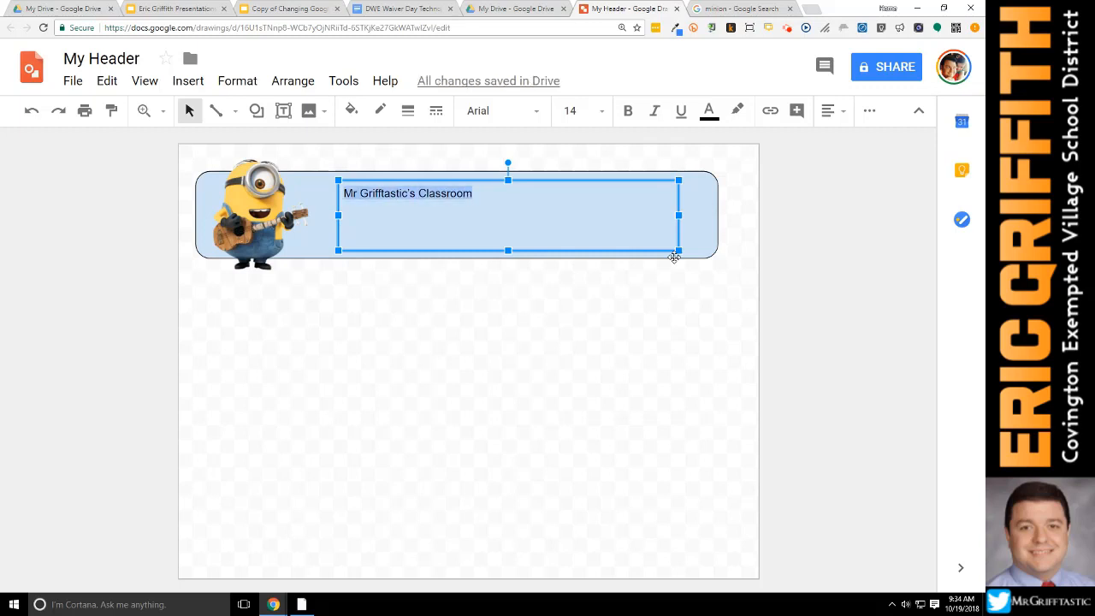
pyautogui.click(524, 112)
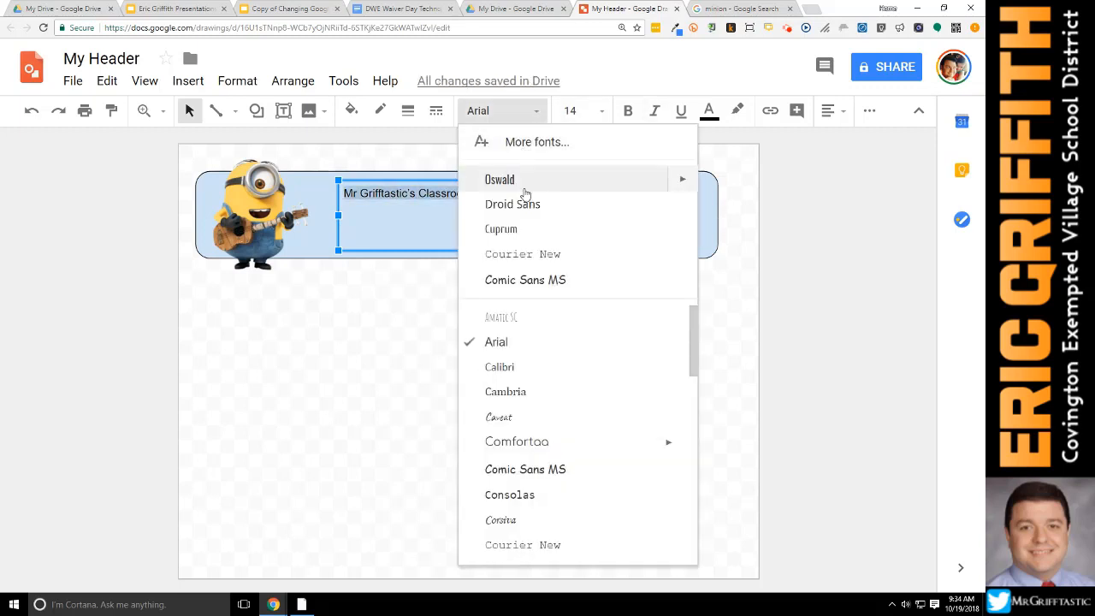
pyautogui.click(512, 203)
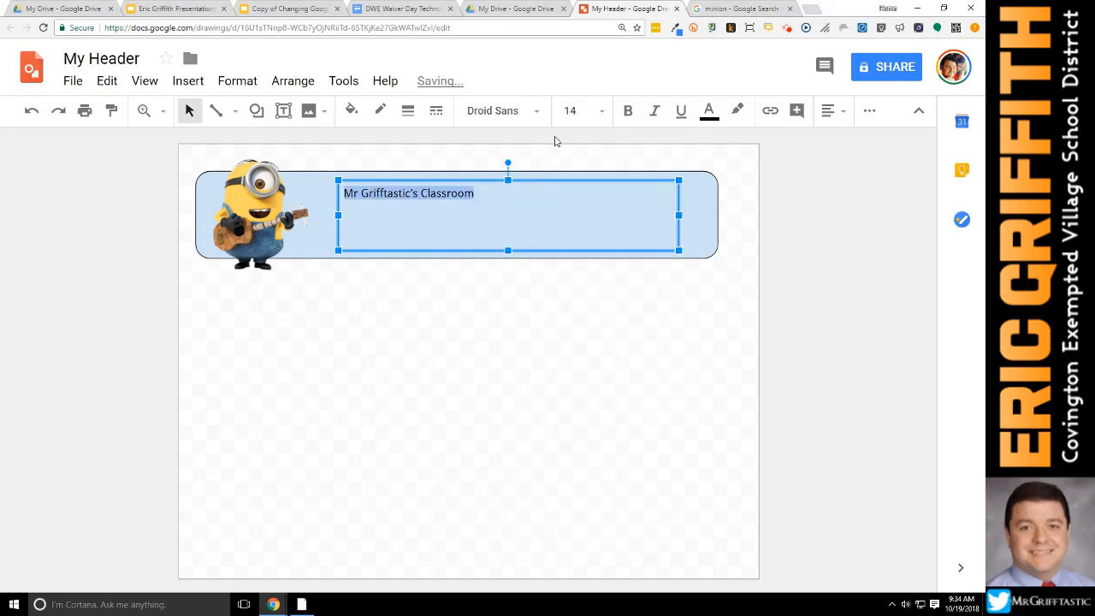
pyautogui.click(581, 109)
pyautogui.click(577, 388)
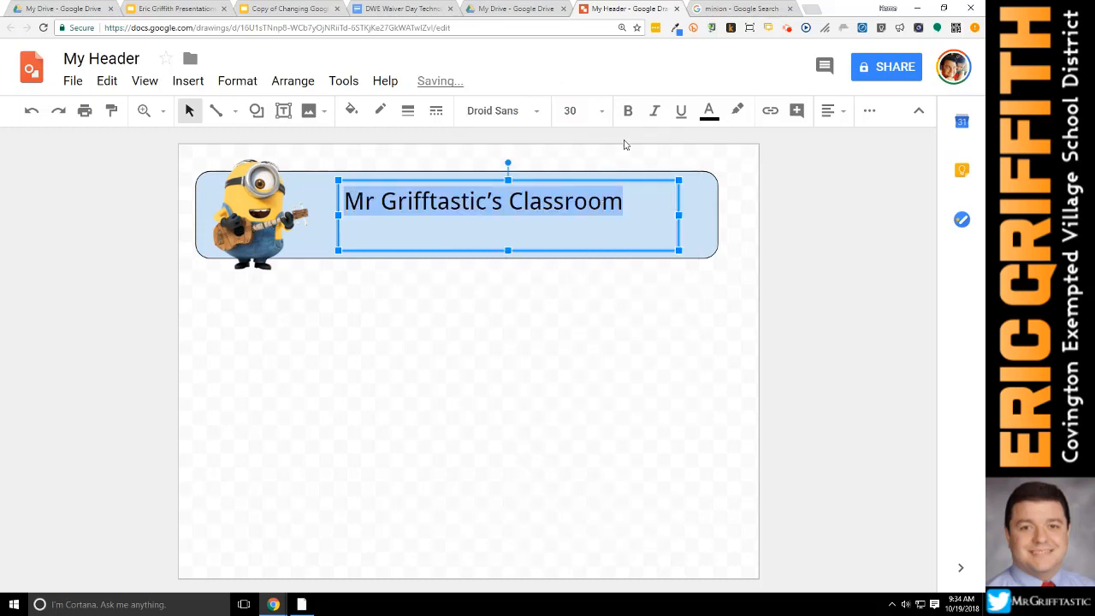
pyautogui.click(629, 114)
pyautogui.click(567, 337)
# Move the title text box down to centre the text vertically in the banner, and deselect it
pyautogui.click(504, 210)
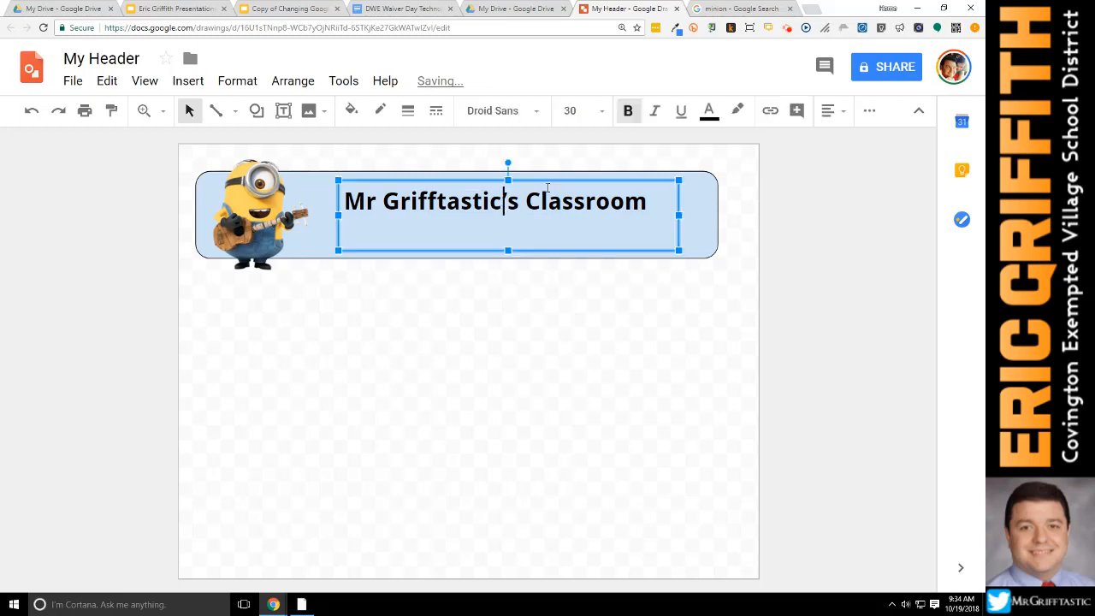
pyautogui.moveTo(572, 184); pyautogui.dragTo(571, 201)
pyautogui.click(647, 418)
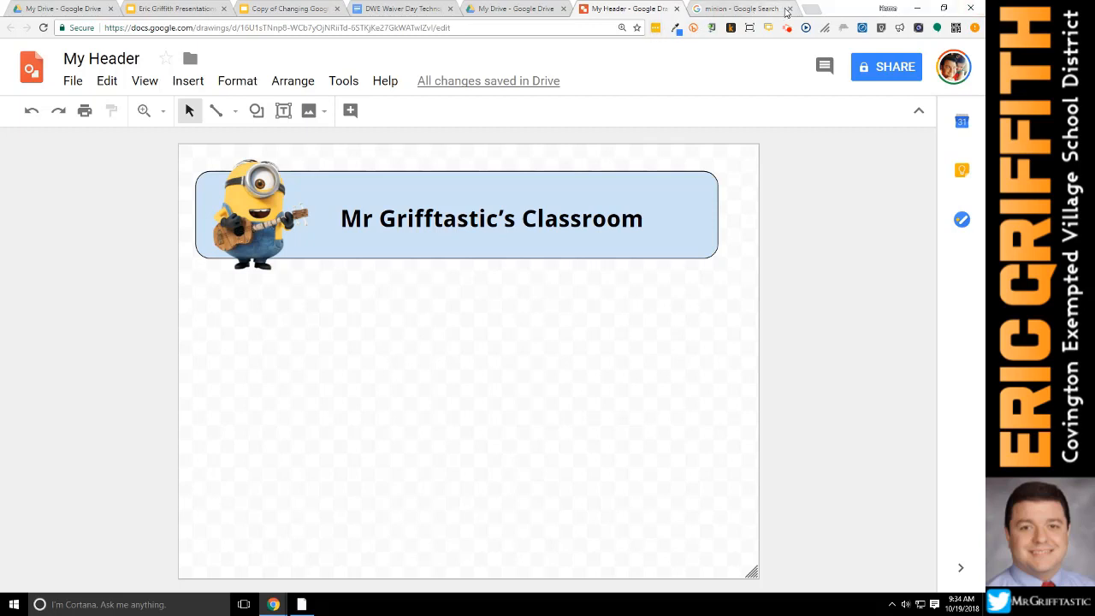
# Open cooltext.com in a new browser tab and look through its text styles
pyautogui.click(814, 12)
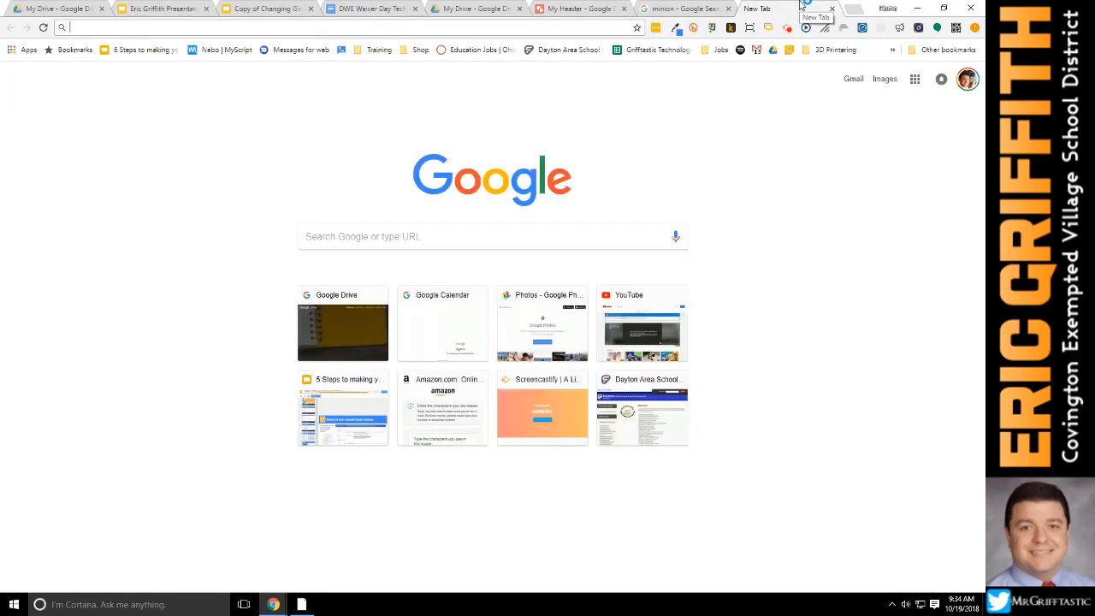
pyautogui.write('cooltext.com')
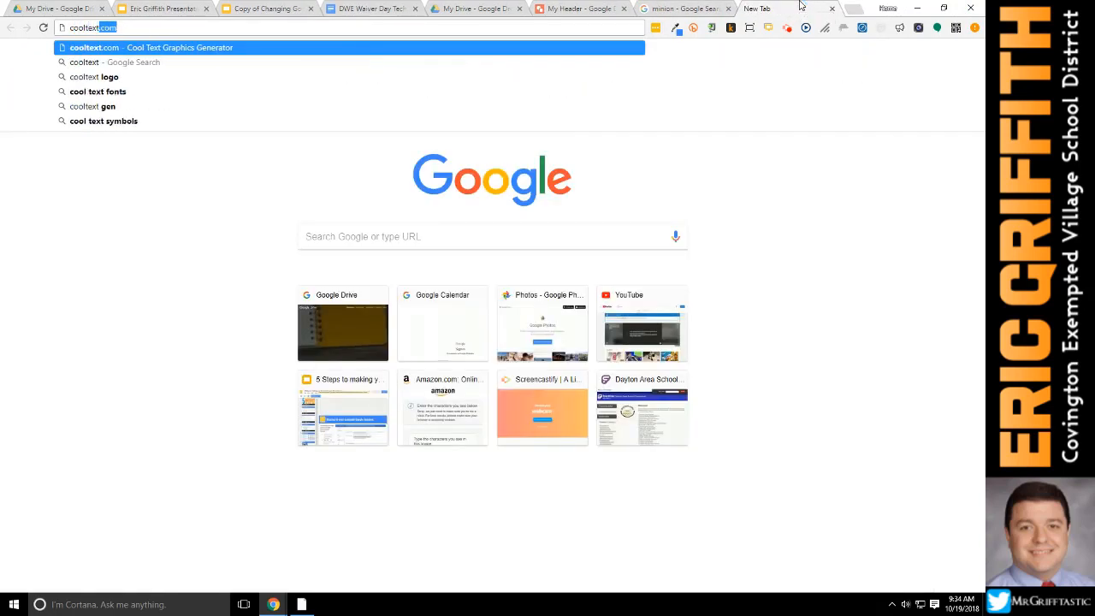
pyautogui.press('Return')
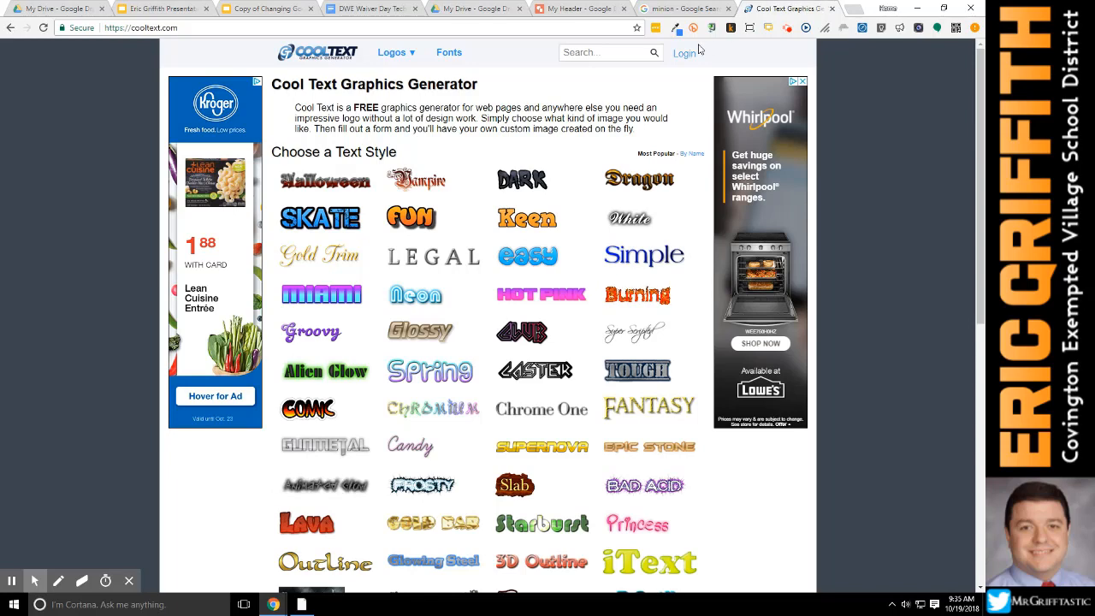
pyautogui.scroll(-1, 362, 266)
pyautogui.scroll(1, 363, 266)
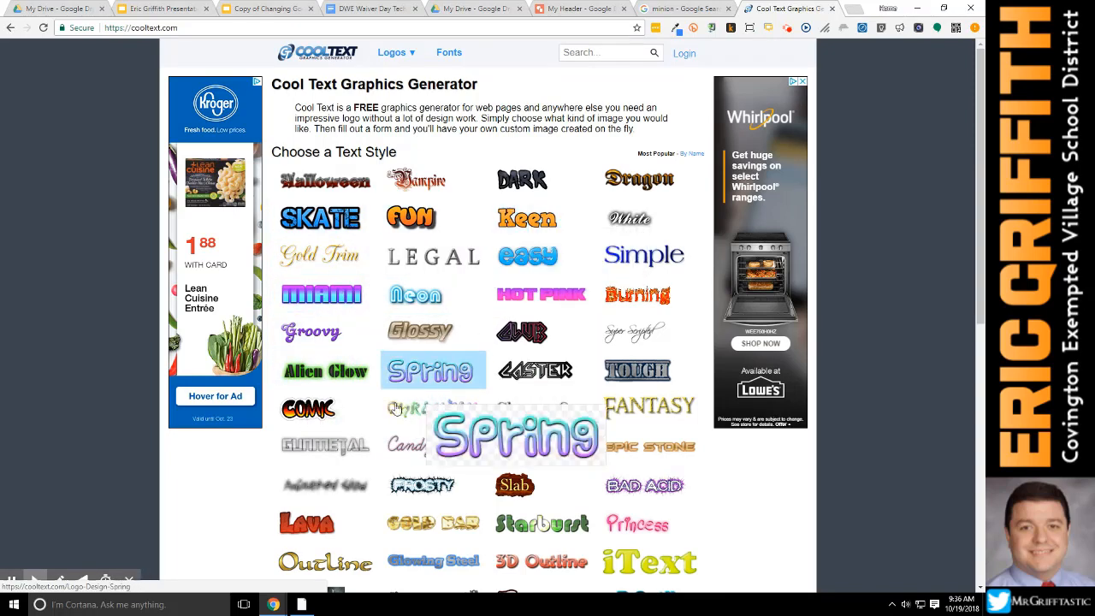
pyautogui.scroll(-1, 515, 340)
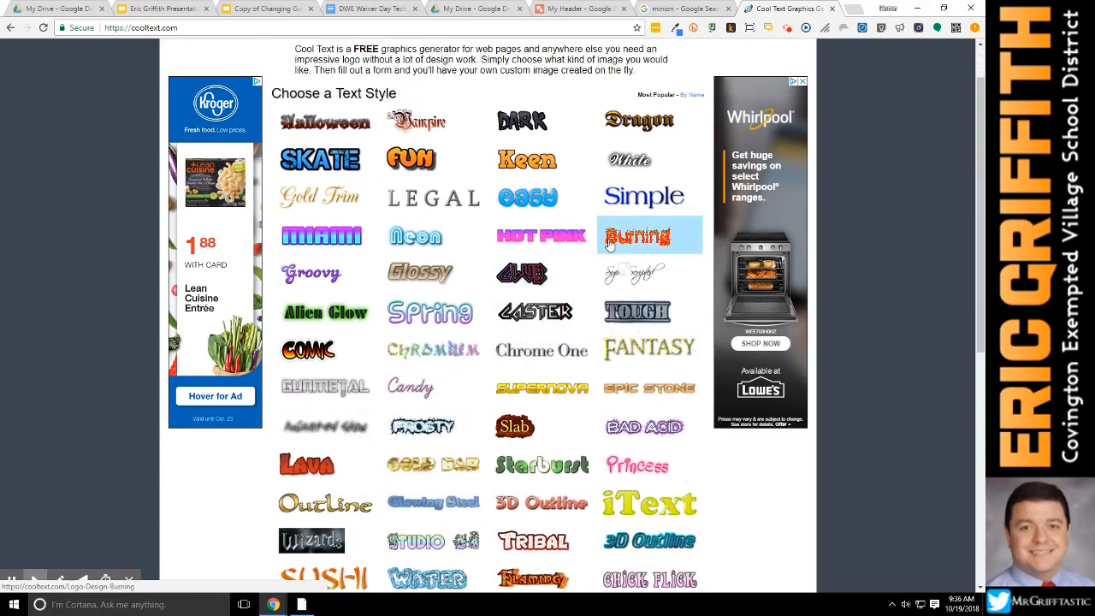
pyautogui.scroll(1, 610, 242)
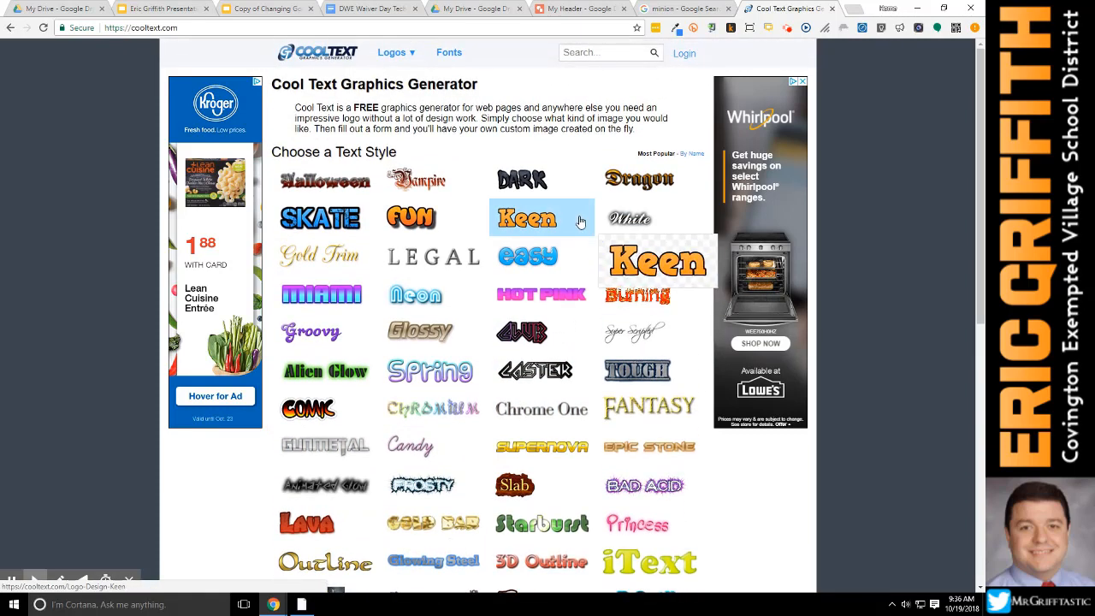
# Choose the Keen text style and set the logo text to "Mr Grifftastic's"
pyautogui.click(576, 223)
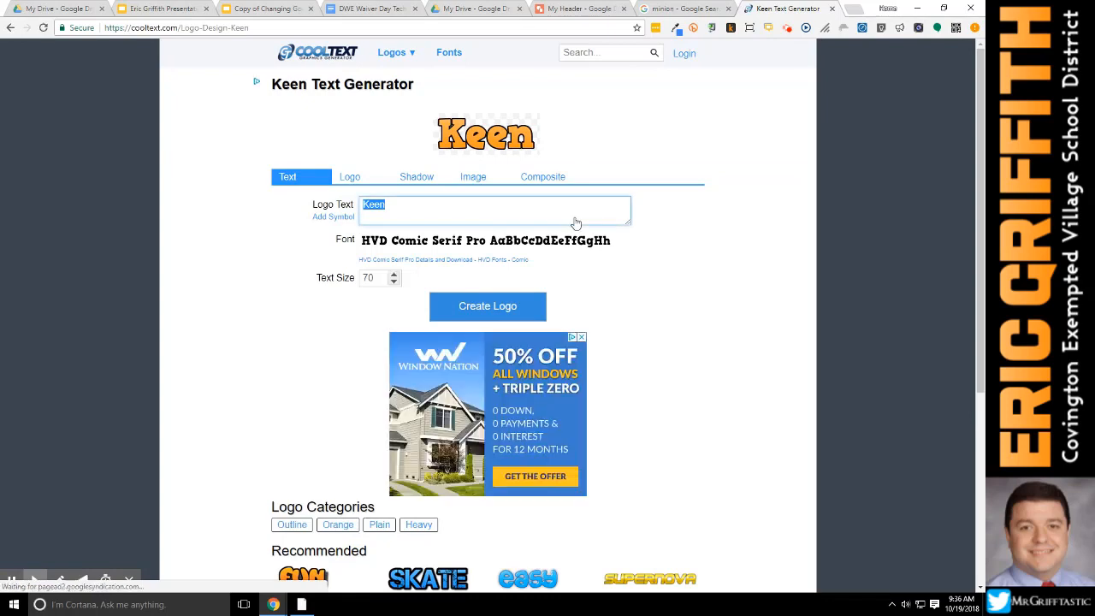
pyautogui.write('Mr Gr')
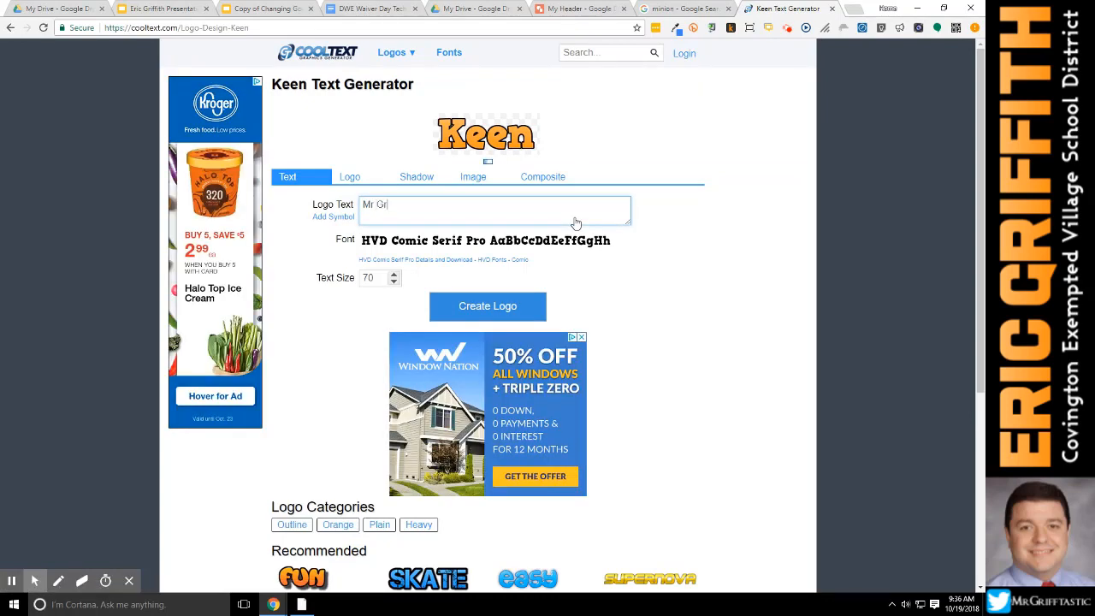
pyautogui.write("ifftastic's")
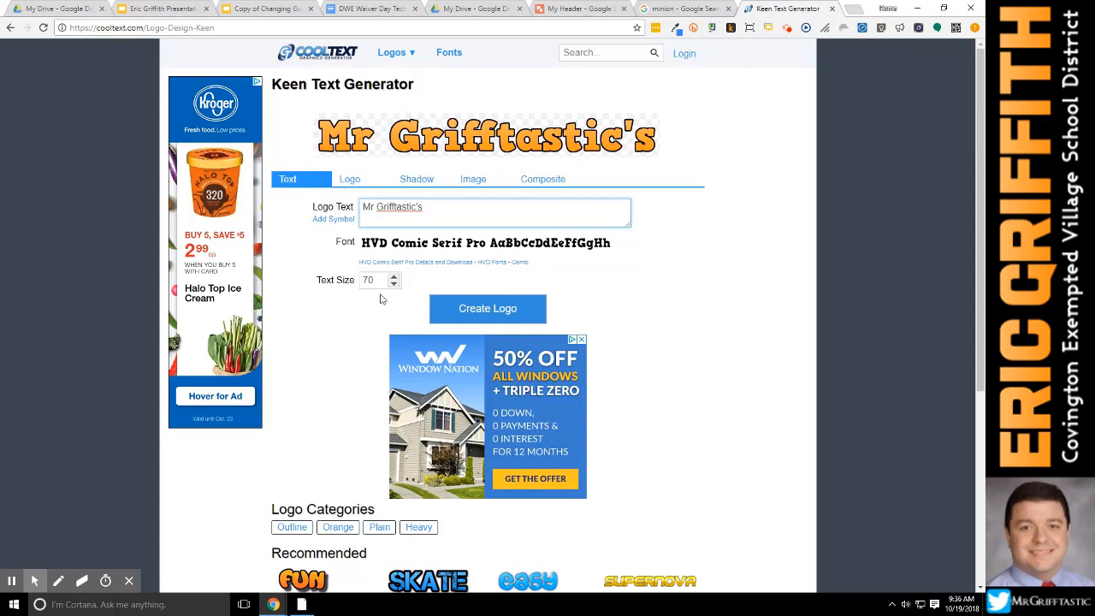
# Set the logo's text size to 115 and return to the Keen generator from the font download page
pyautogui.click(397, 280)
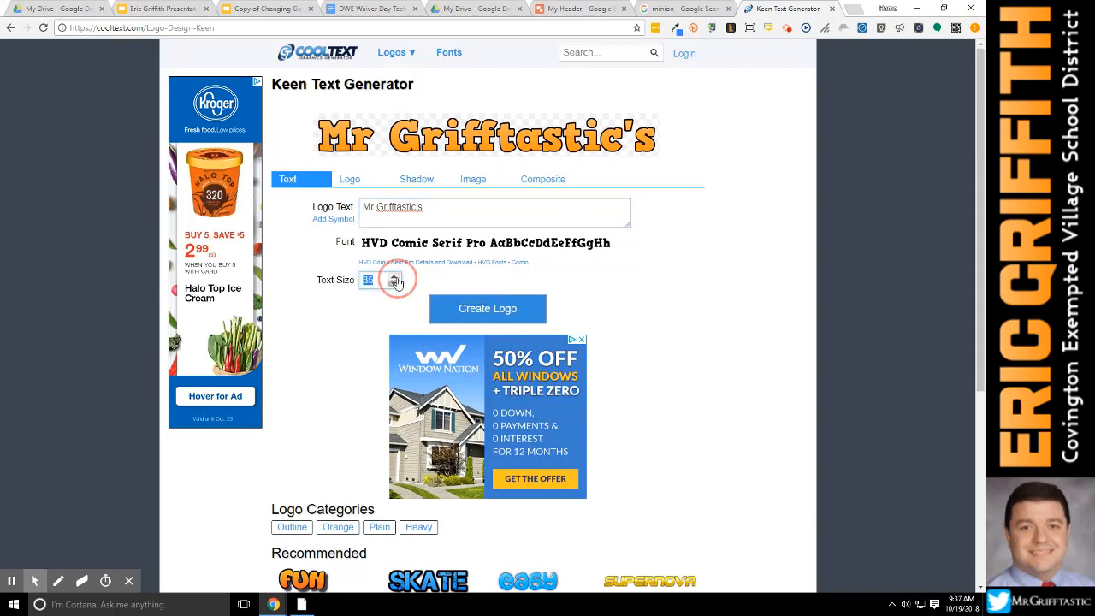
pyautogui.click(396, 274)
pyautogui.click(396, 275)
pyautogui.click(396, 275)
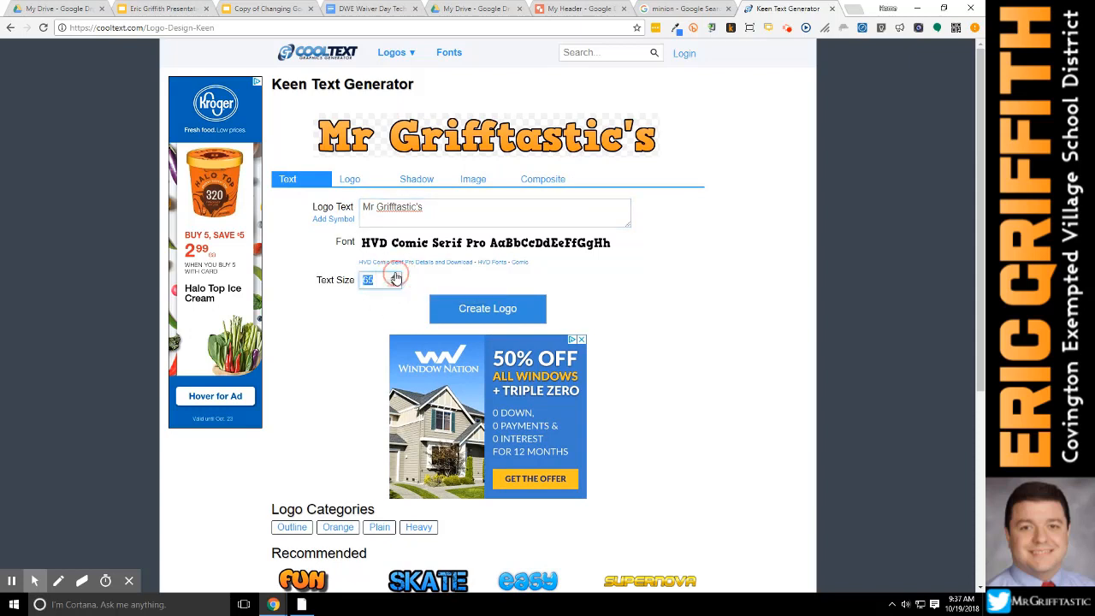
pyautogui.click(396, 274)
pyautogui.click(396, 274)
pyautogui.click(396, 273)
pyautogui.click(396, 274)
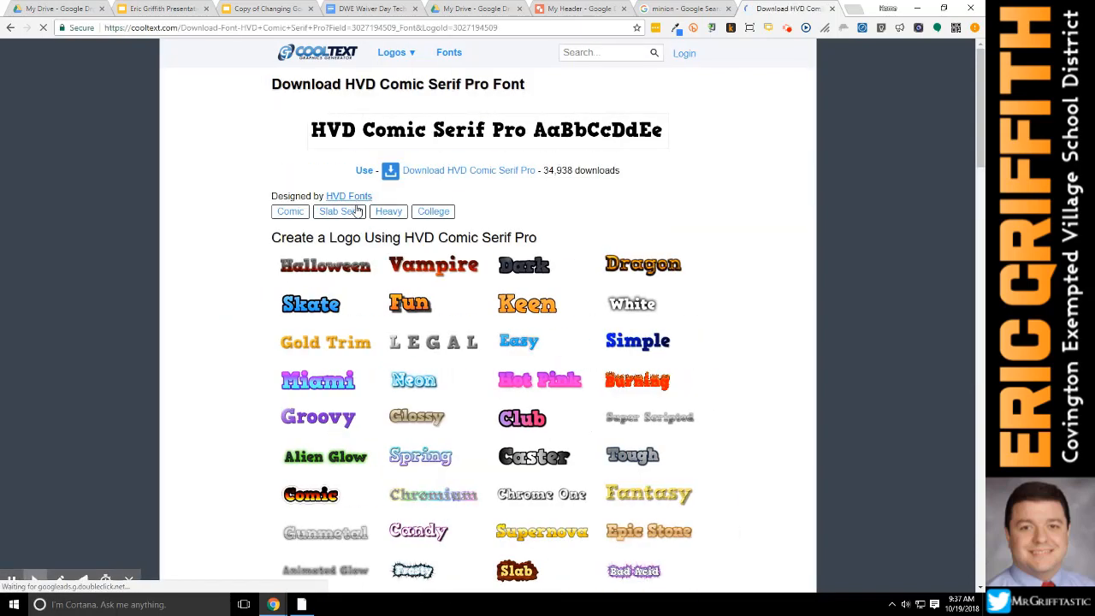
pyautogui.click(10, 28)
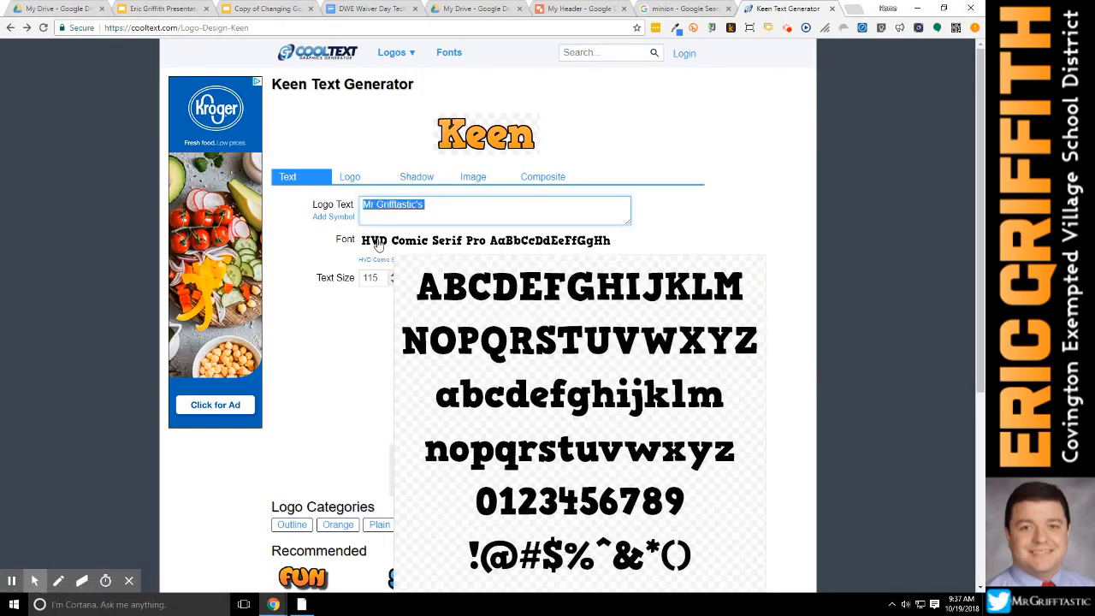
# Set the logo's gradient start color to the light blue #6B70FF
pyautogui.click(351, 183)
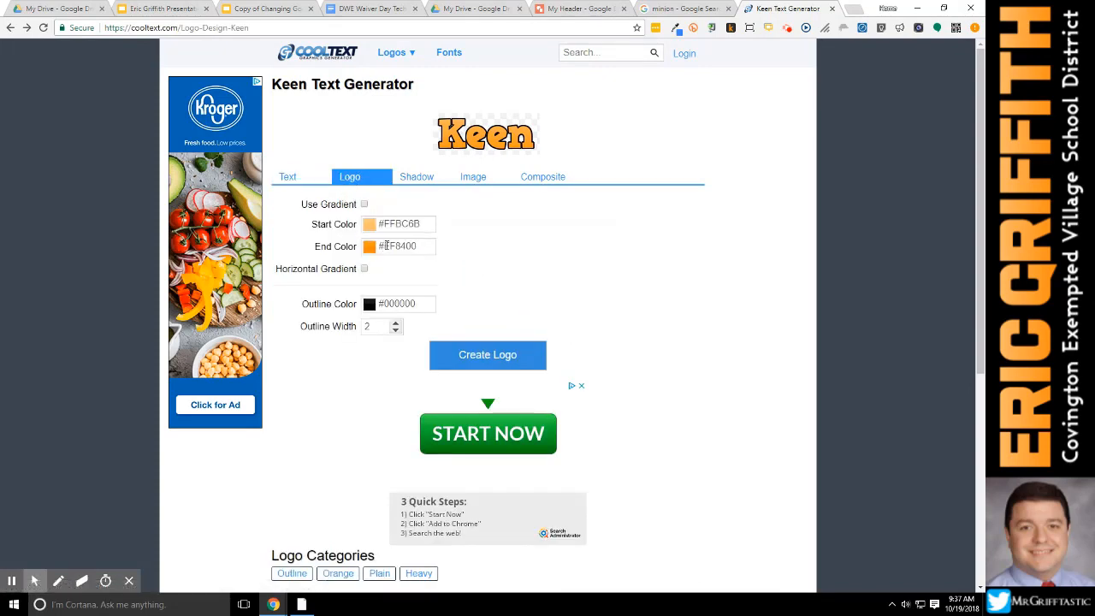
pyautogui.click(373, 227)
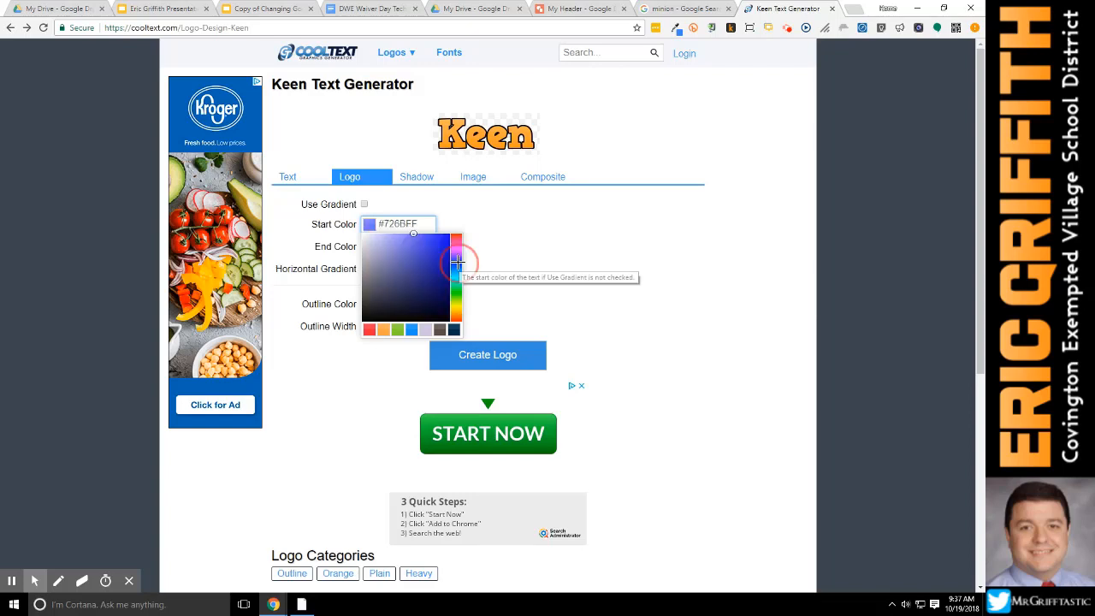
pyautogui.click(458, 263)
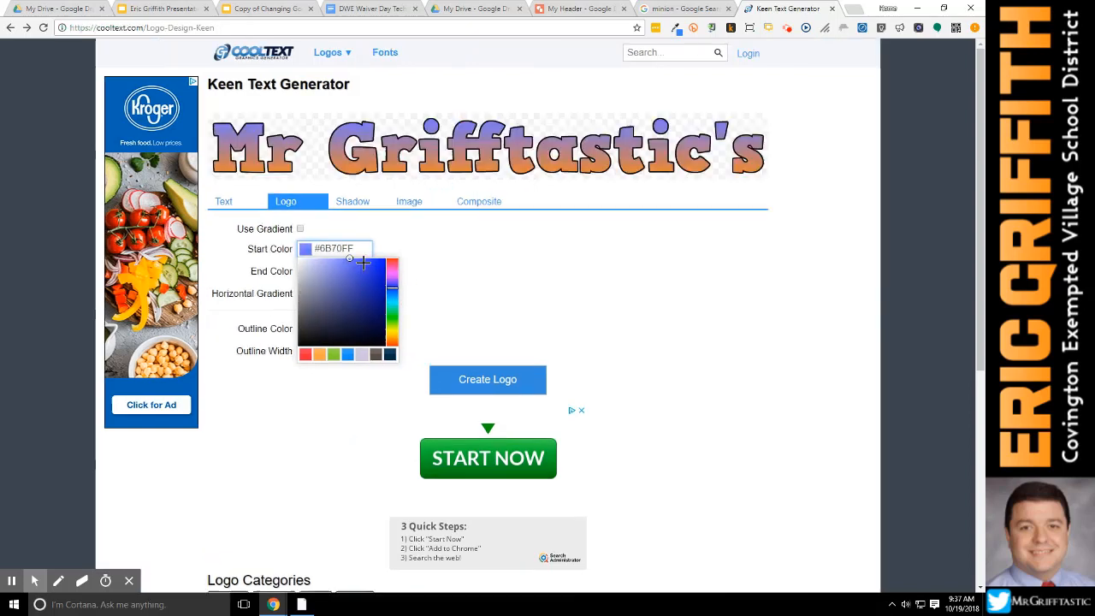
pyautogui.click(491, 246)
# Set the logo's gradient end color to the dark blue #0F0766
pyautogui.click(337, 270)
pyautogui.moveTo(317, 298); pyautogui.dragTo(379, 332)
pyautogui.click(393, 310)
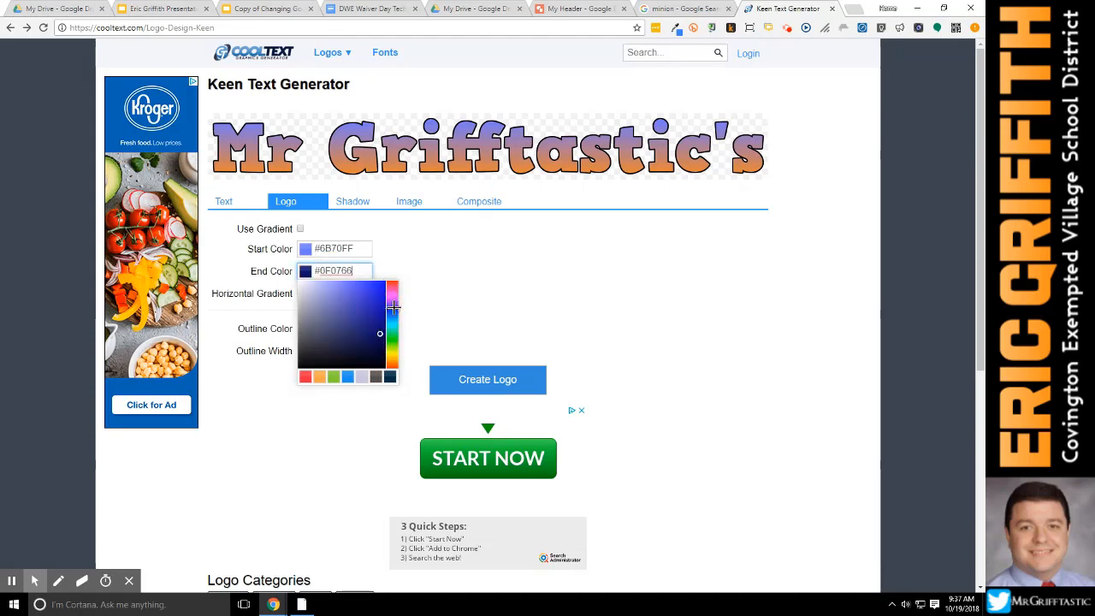
pyautogui.click(449, 294)
pyautogui.click(451, 377)
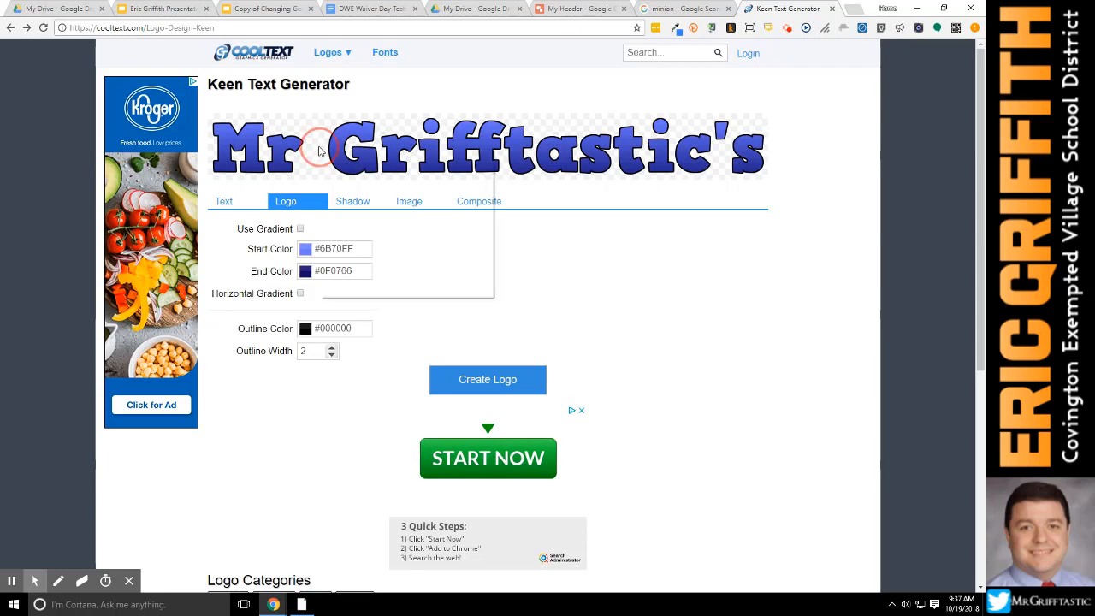
# Copy the generated "Mr Grifftastic's" logo image and paste it into the My Header drawing
pyautogui.rightClick(319, 151)
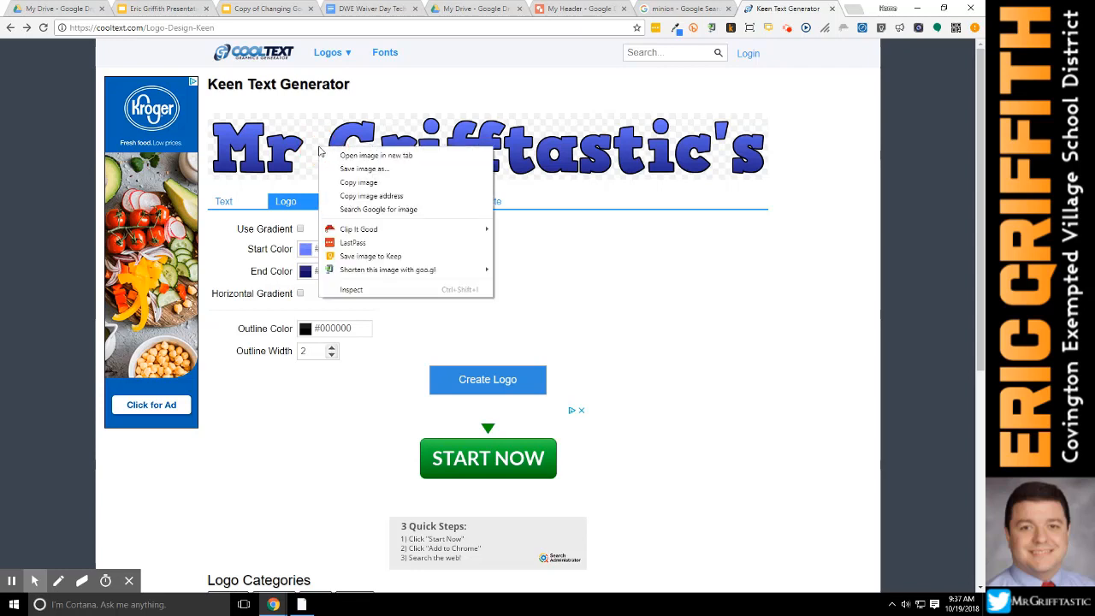
pyautogui.click(370, 185)
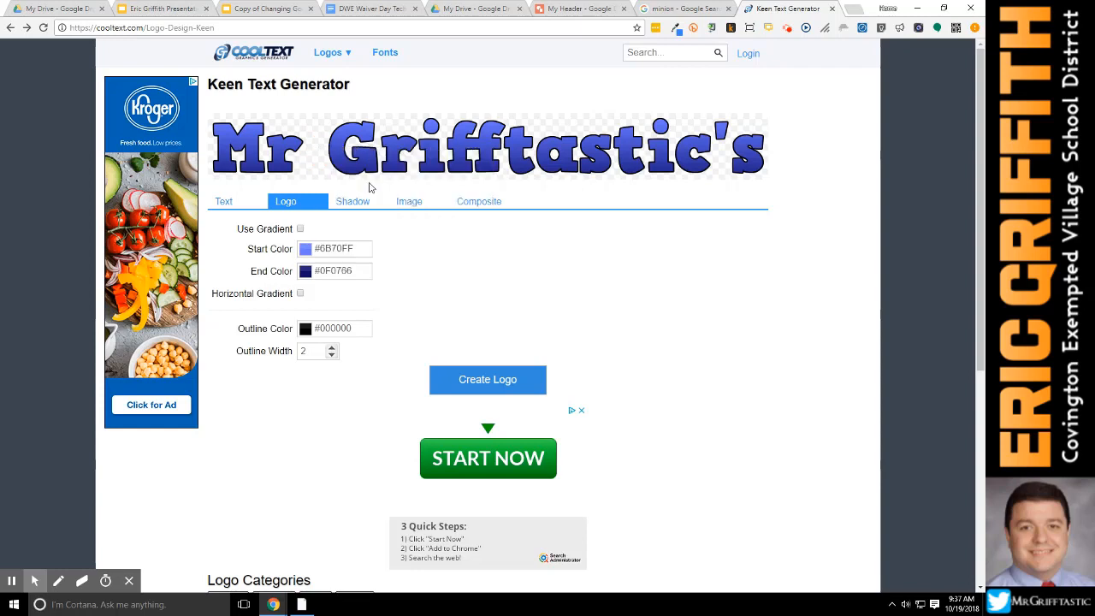
pyautogui.click(581, 10)
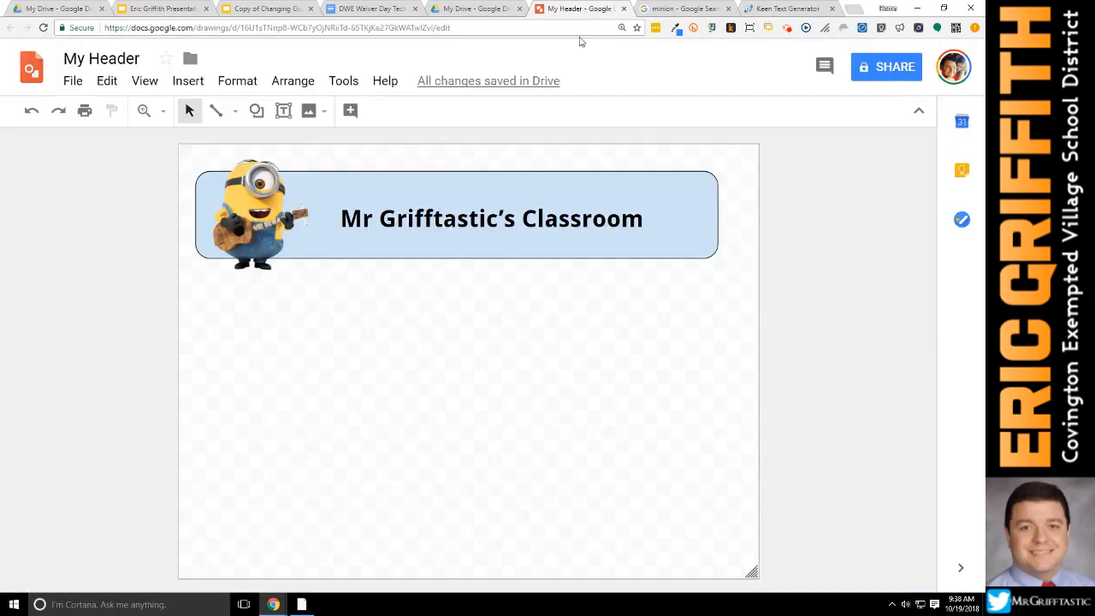
pyautogui.rightClick(316, 316)
pyautogui.click(368, 382)
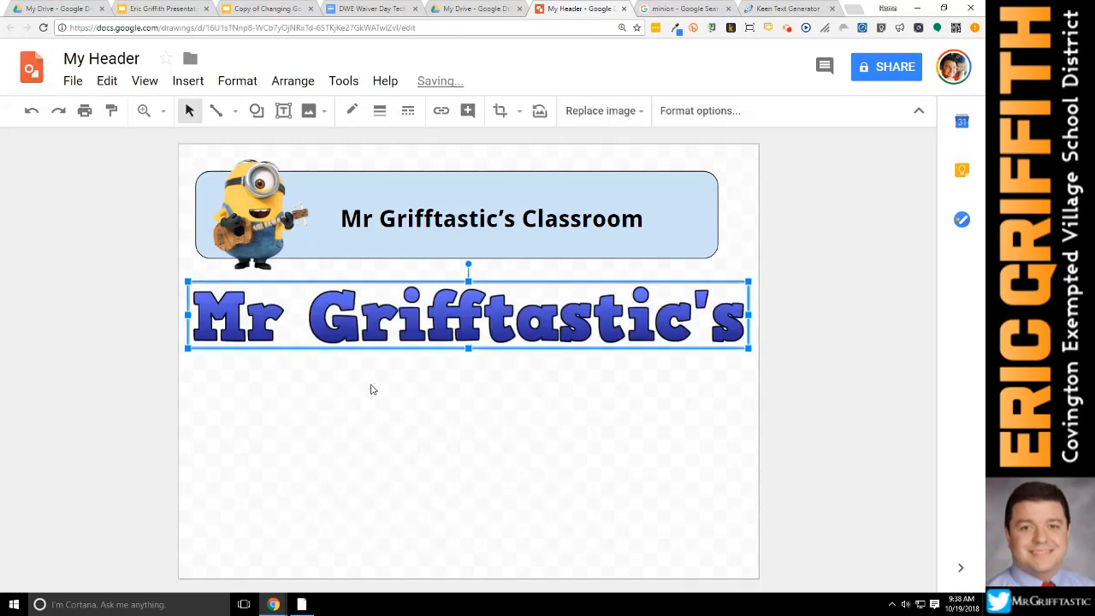
# Delete the plain "Mr Grifftastic's Classroom" text box from the banner
pyautogui.click(404, 206)
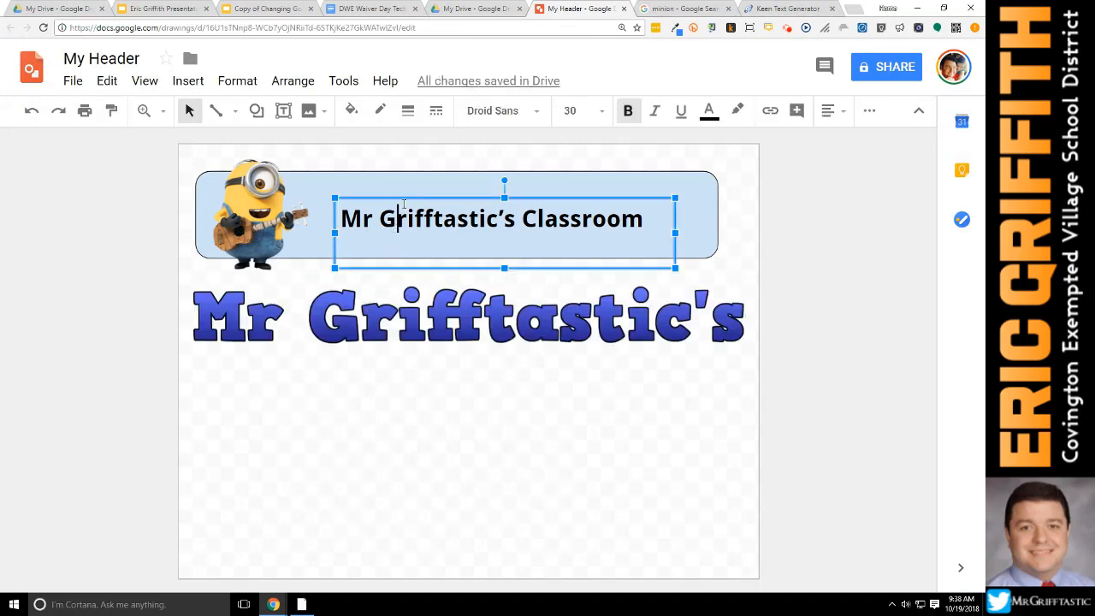
pyautogui.press('Escape')
pyautogui.press('Delete')
# Move the pasted logo onto the banner and shrink it to fit beside the minion, then deselect it
pyautogui.moveTo(398, 288); pyautogui.dragTo(521, 189)
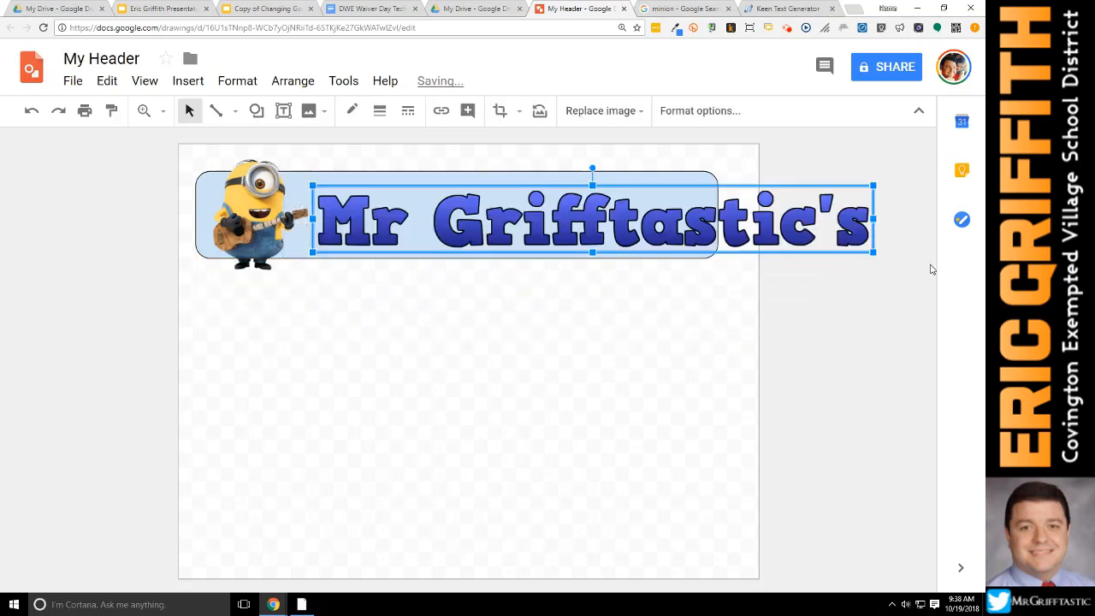
pyautogui.moveTo(668, 195); pyautogui.dragTo(668, 194)
pyautogui.click(662, 300)
pyautogui.moveTo(542, 207); pyautogui.dragTo(547, 225)
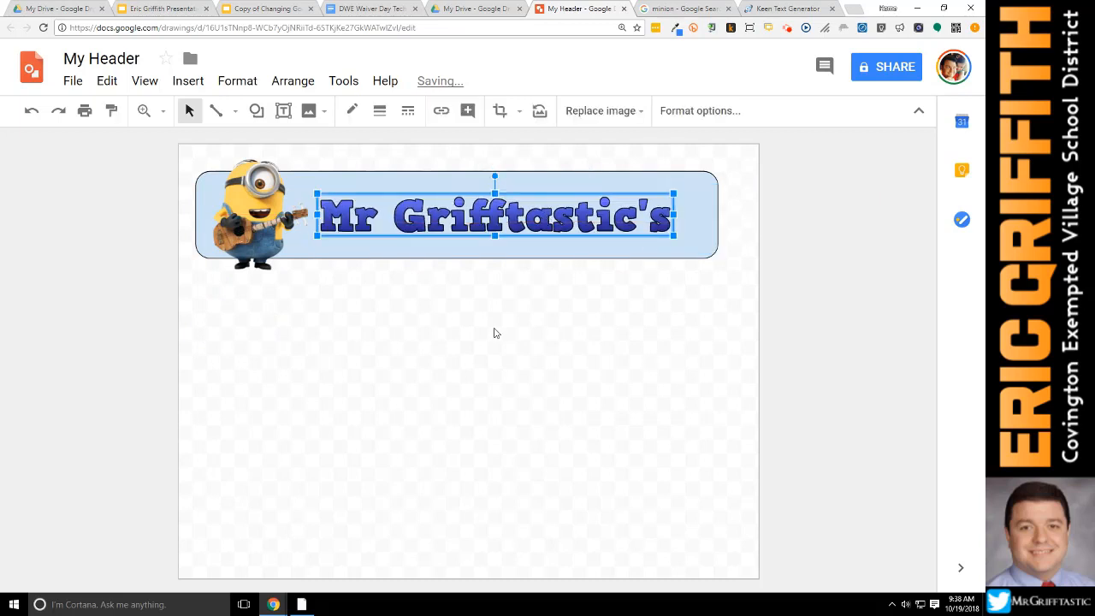
pyautogui.click(494, 333)
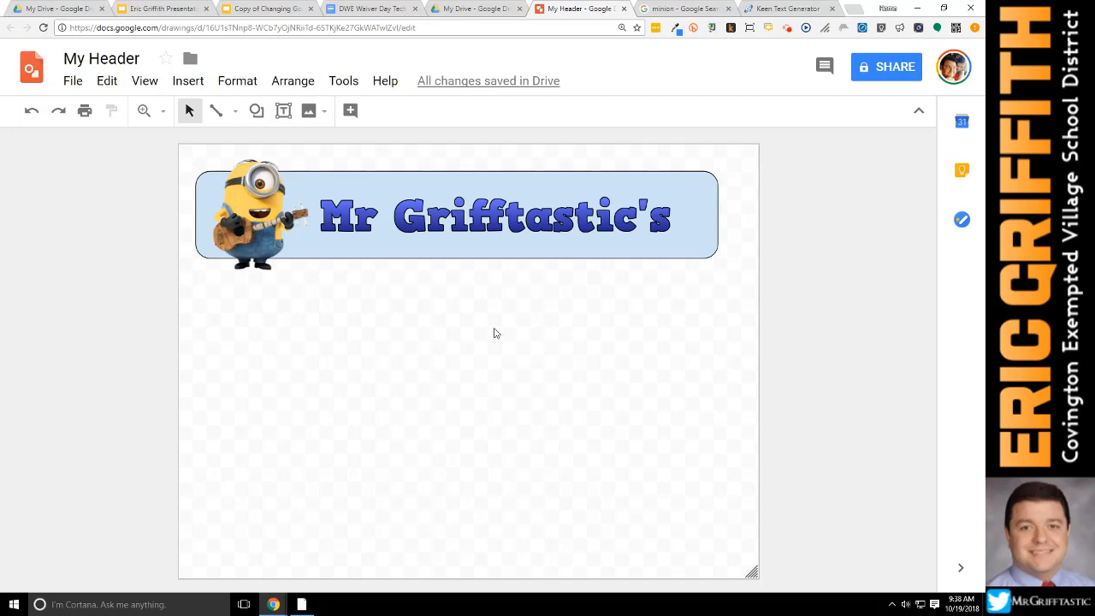
# Halve the blue banner's height from its upper edge, and place the logo slightly enlarged just above it
pyautogui.click(456, 176)
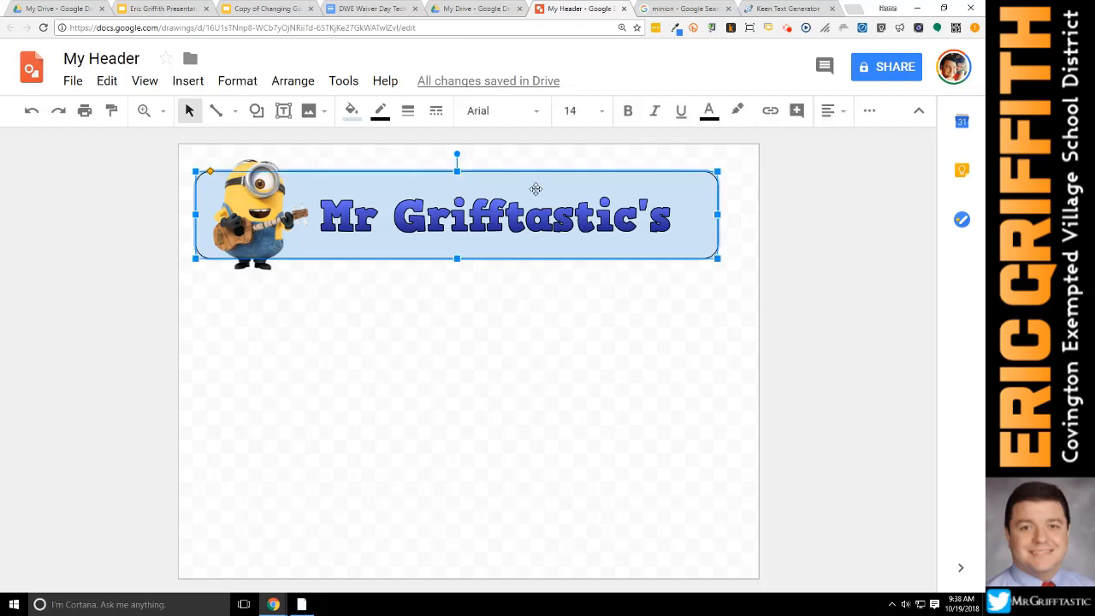
pyautogui.moveTo(457, 171); pyautogui.dragTo(421, 184)
pyautogui.moveTo(675, 160); pyautogui.dragTo(708, 168)
# Shift the minion to the left and shrink it, and move the thin banner slightly right behind it
pyautogui.click(267, 225)
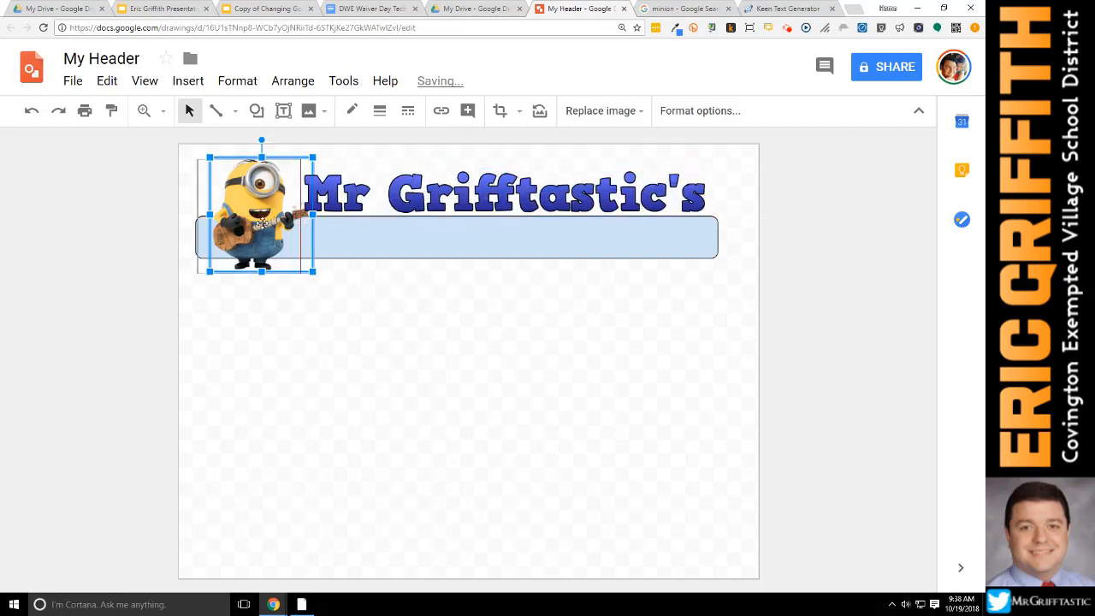
pyautogui.moveTo(267, 224); pyautogui.dragTo(255, 226)
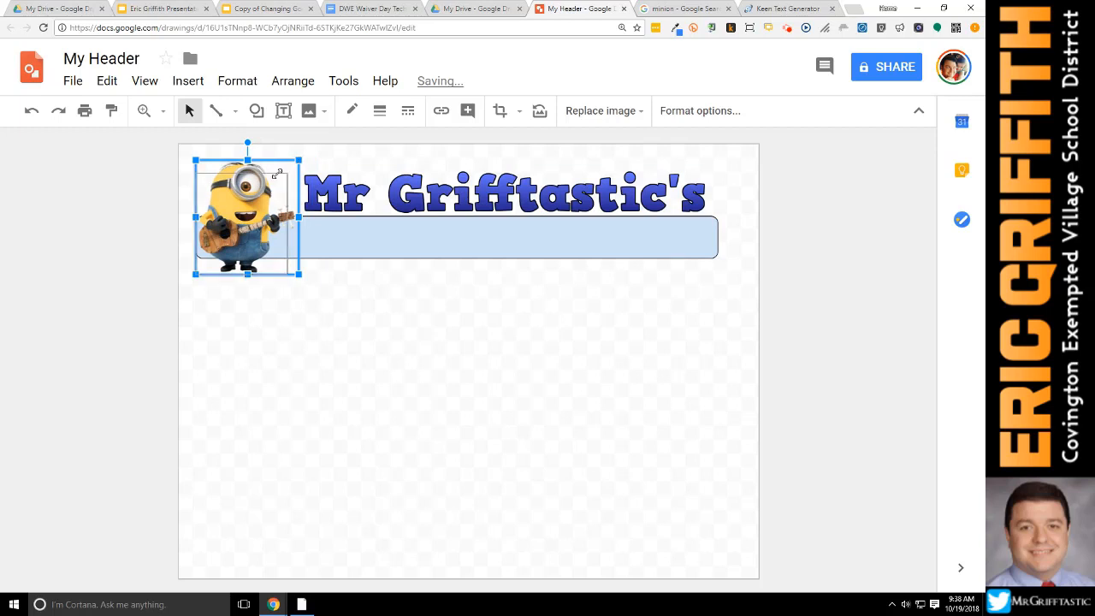
pyautogui.moveTo(279, 173); pyautogui.dragTo(273, 178)
pyautogui.moveTo(299, 233); pyautogui.dragTo(316, 229)
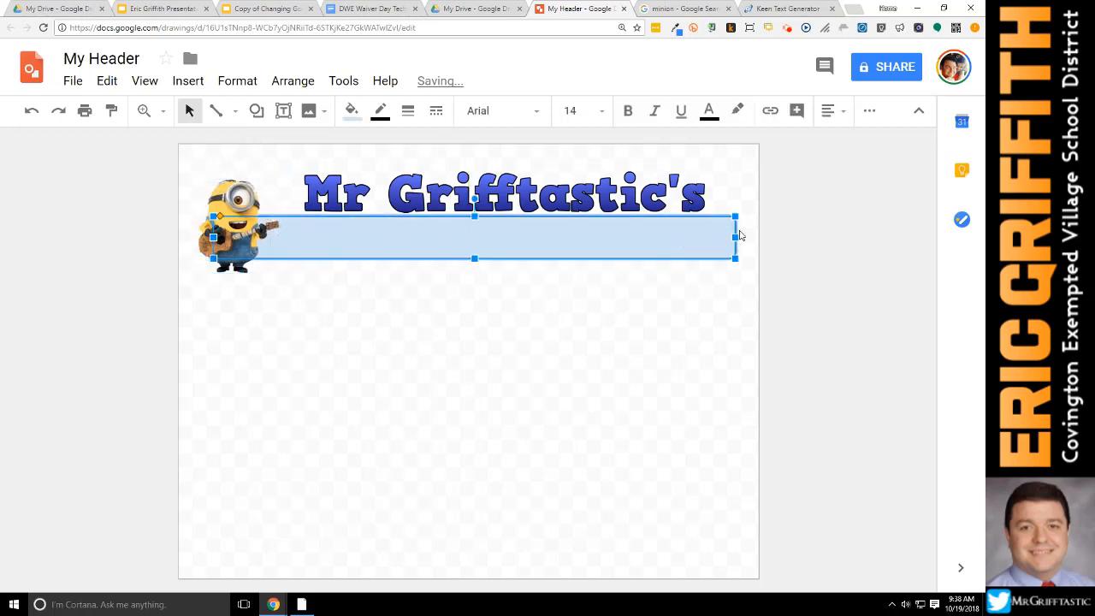
# Lower the logo onto the thin banner and enlarge it to reach from the minion to the banner's right edge
pyautogui.moveTo(640, 201); pyautogui.dragTo(613, 233)
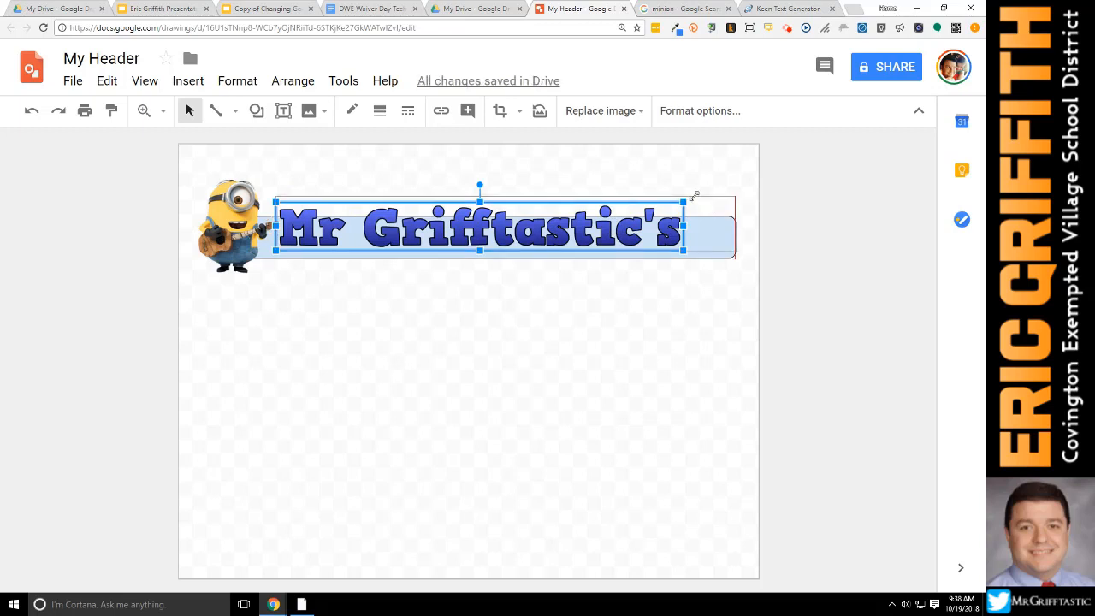
pyautogui.moveTo(694, 196); pyautogui.dragTo(724, 190)
pyautogui.moveTo(654, 255); pyautogui.dragTo(644, 253)
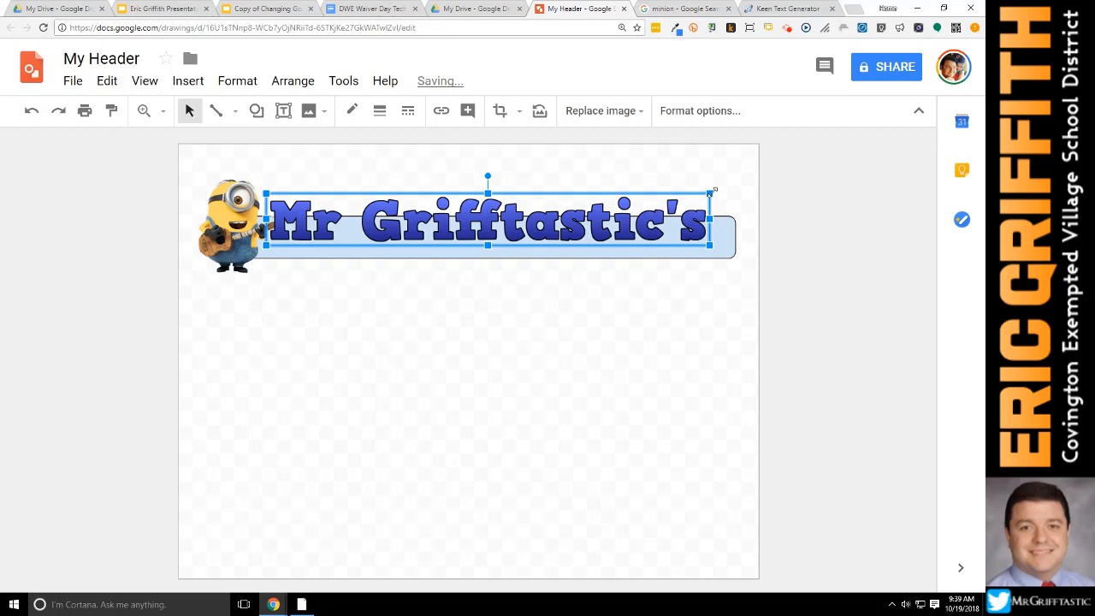
pyautogui.moveTo(721, 184); pyautogui.dragTo(732, 190)
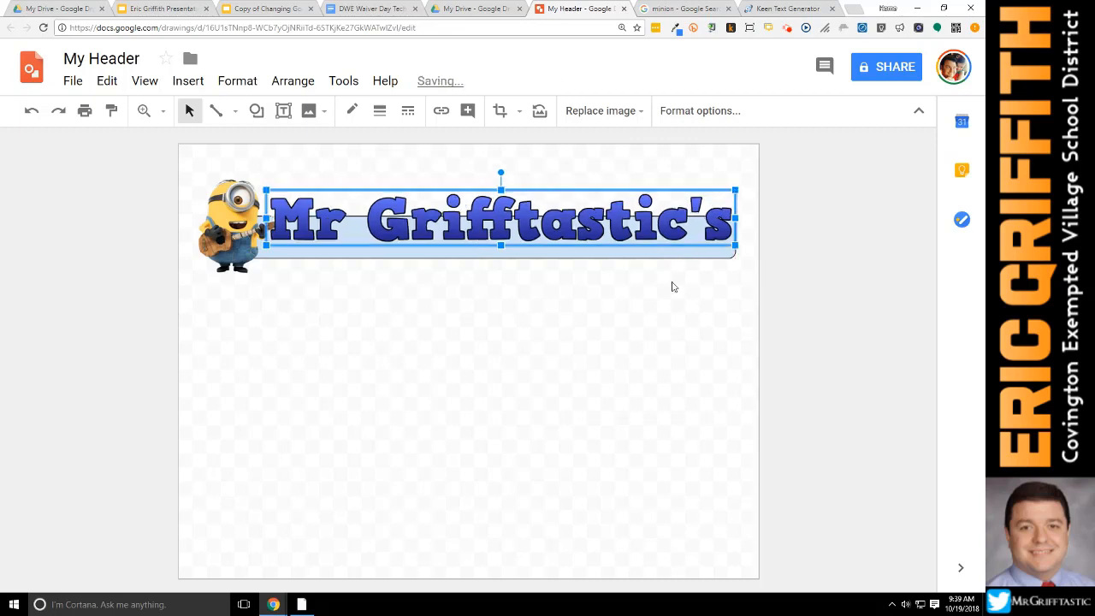
pyautogui.click(680, 273)
# Bring the minion in front of the logo and enlarge it slightly, and nudge the logo up a little on the banner
pyautogui.click(250, 243)
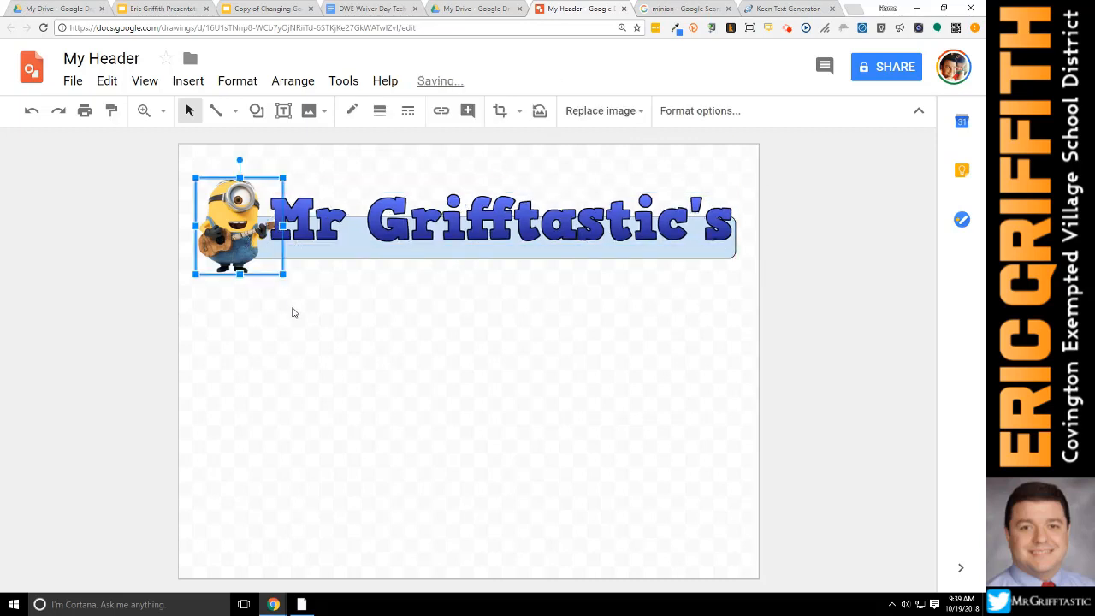
pyautogui.rightClick(264, 261)
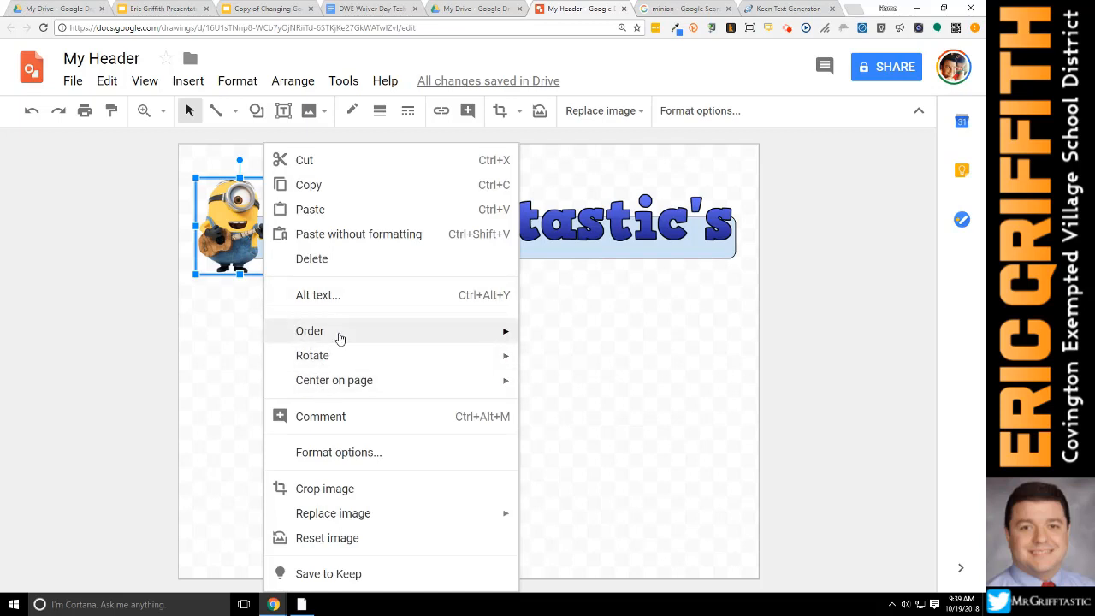
pyautogui.moveTo(507, 333)
pyautogui.click(552, 338)
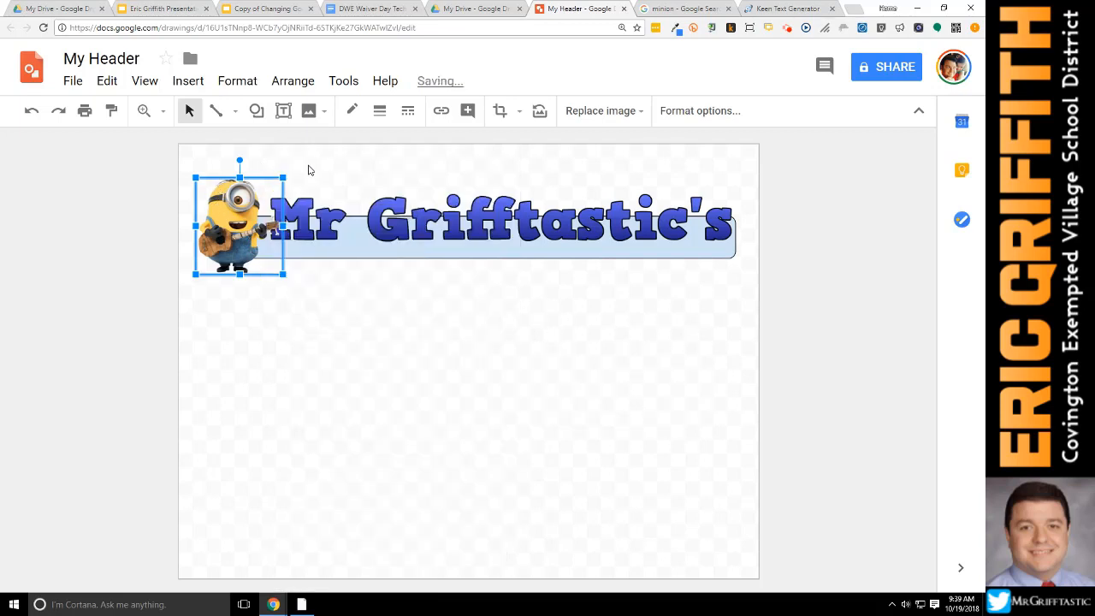
pyautogui.click(286, 303)
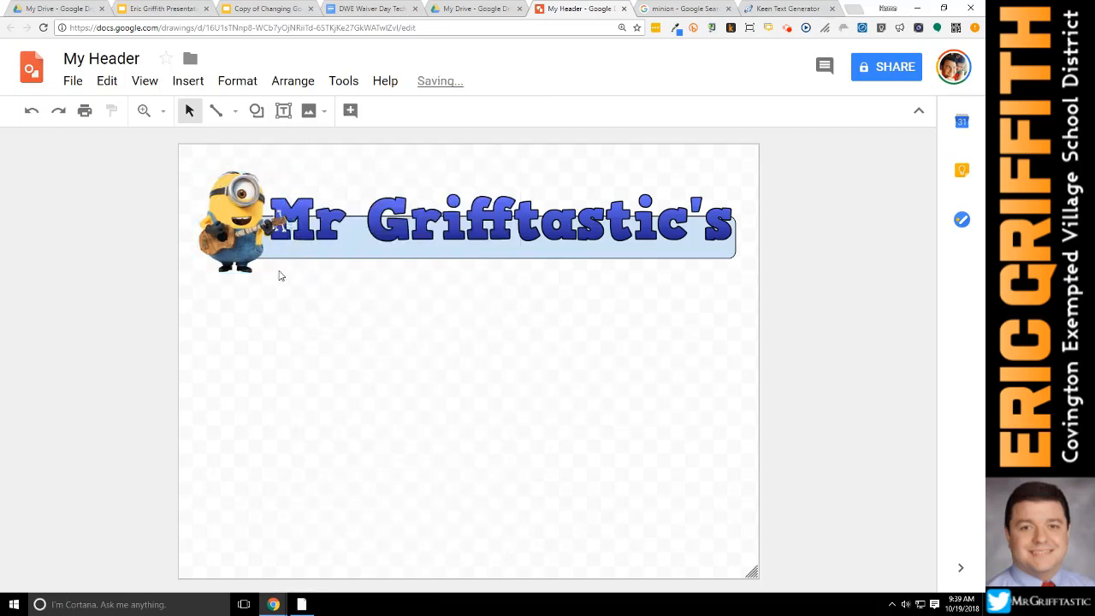
pyautogui.click(340, 229)
pyautogui.click(338, 351)
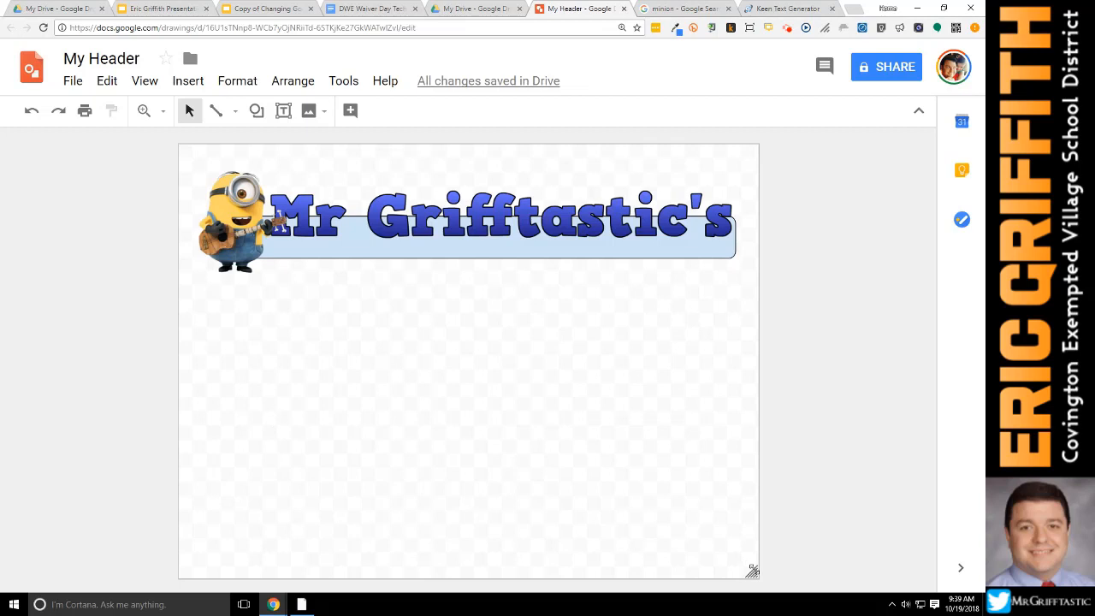
# Reduce the canvas to about 10.23 × 2.57 inches around the header, and switch its page setup units to pixels
pyautogui.moveTo(751, 571); pyautogui.dragTo(770, 296)
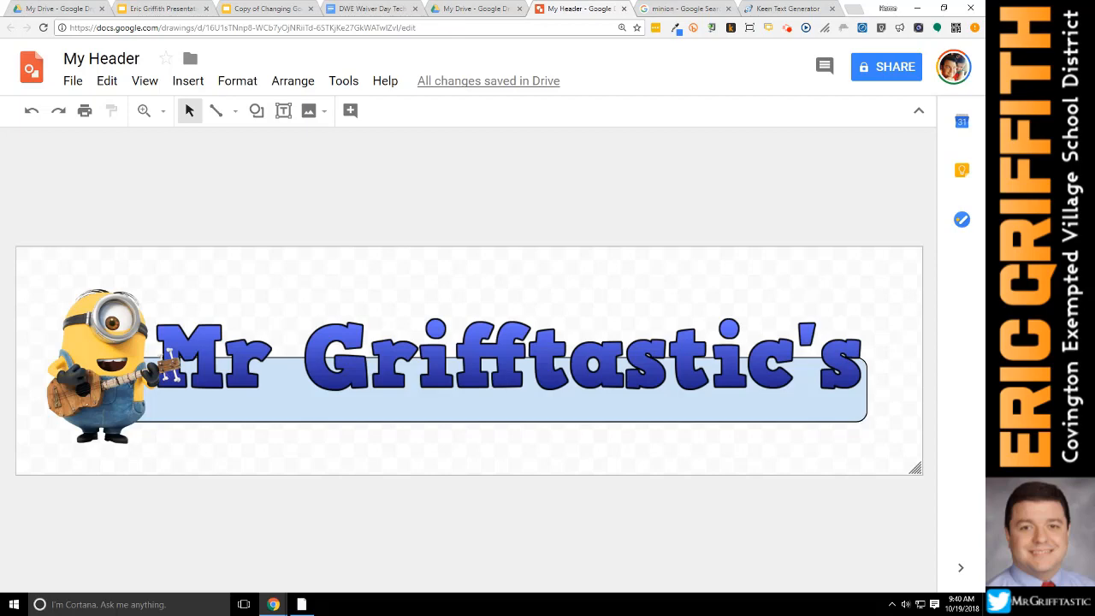
pyautogui.click(61, 84)
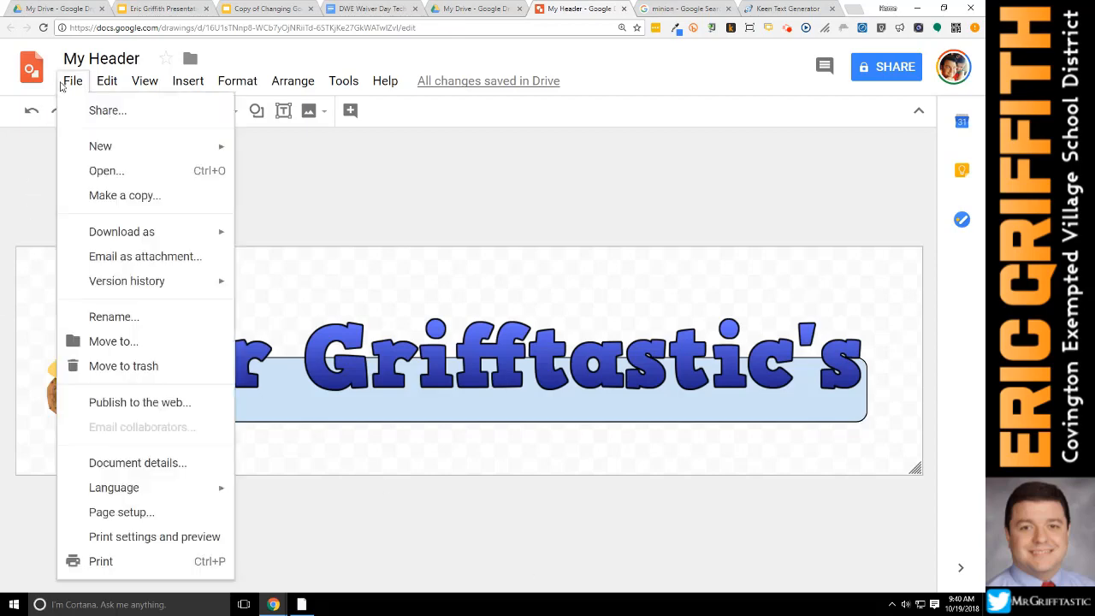
pyautogui.click(136, 522)
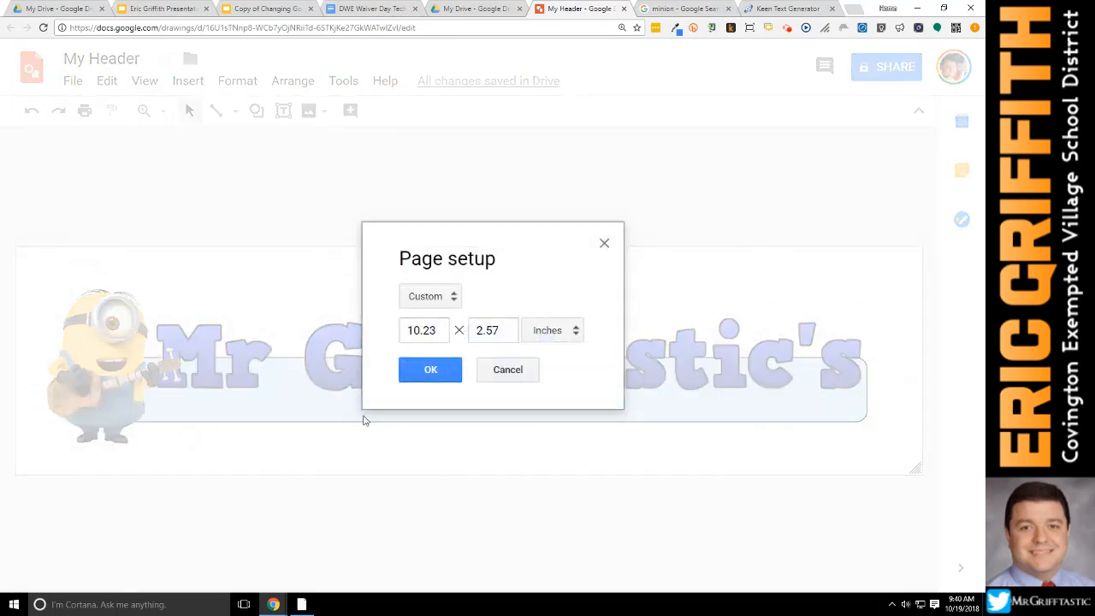
pyautogui.click(439, 296)
pyautogui.click(443, 302)
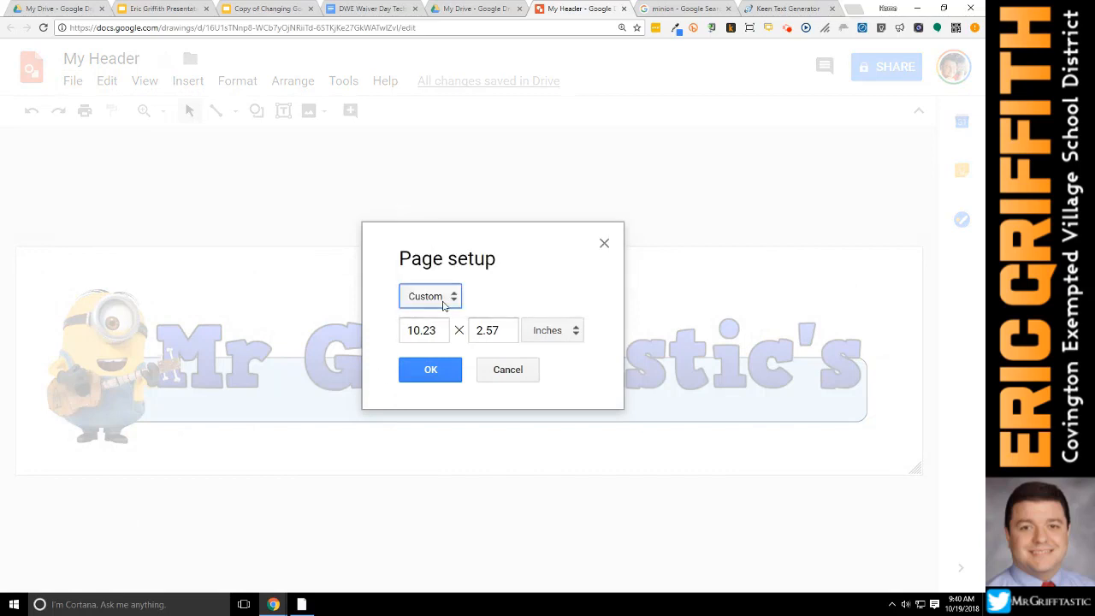
pyautogui.click(558, 330)
pyautogui.click(581, 409)
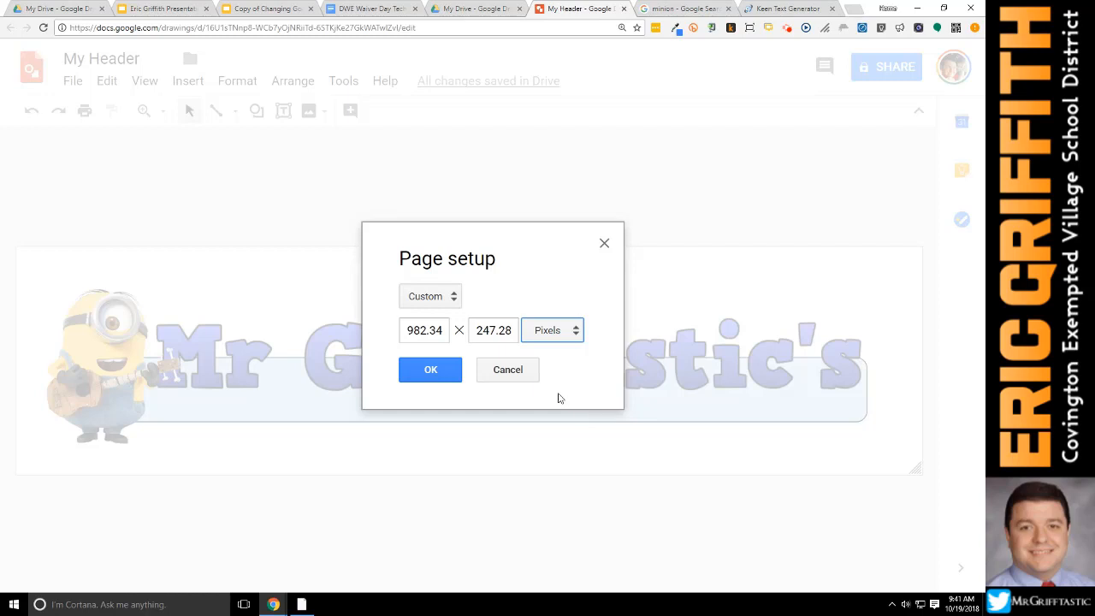
pyautogui.click(453, 379)
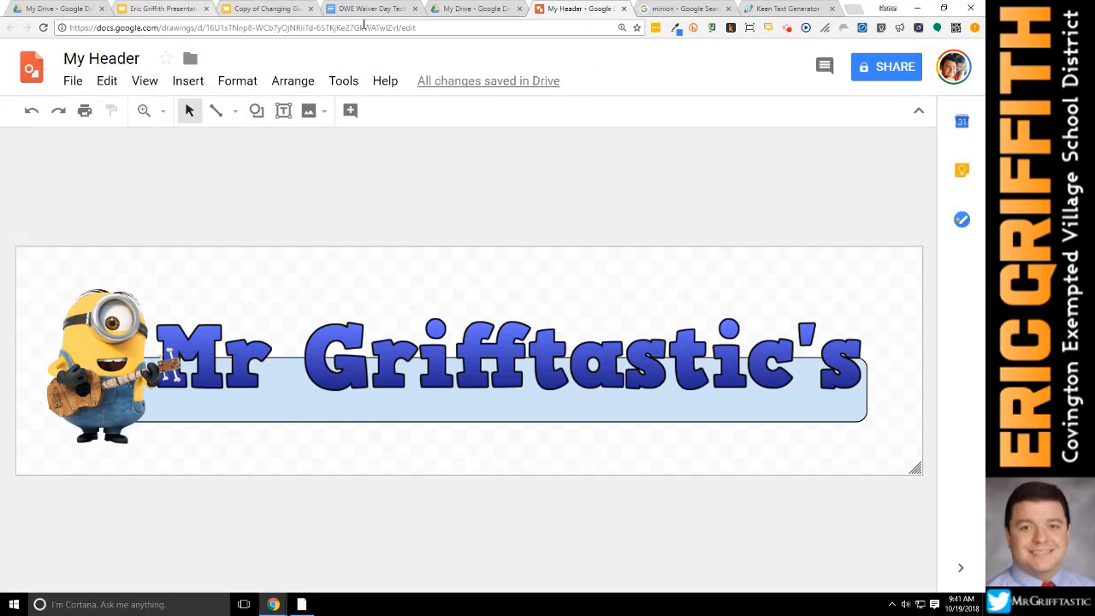
# Switch to Google Drive and create a new blank Google Docs document
pyautogui.click(65, 9)
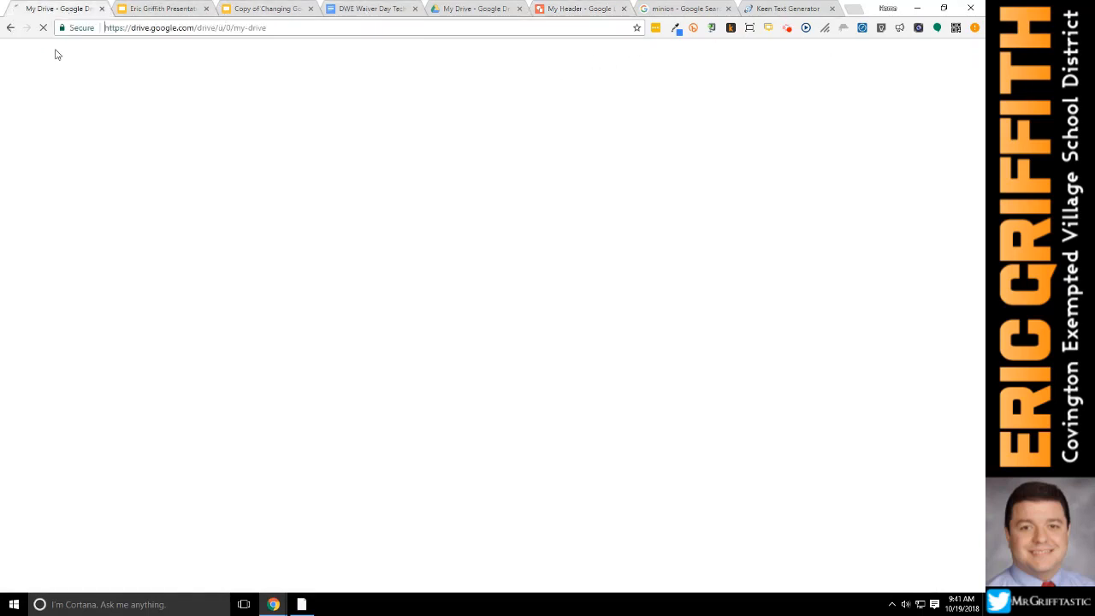
pyautogui.click(39, 112)
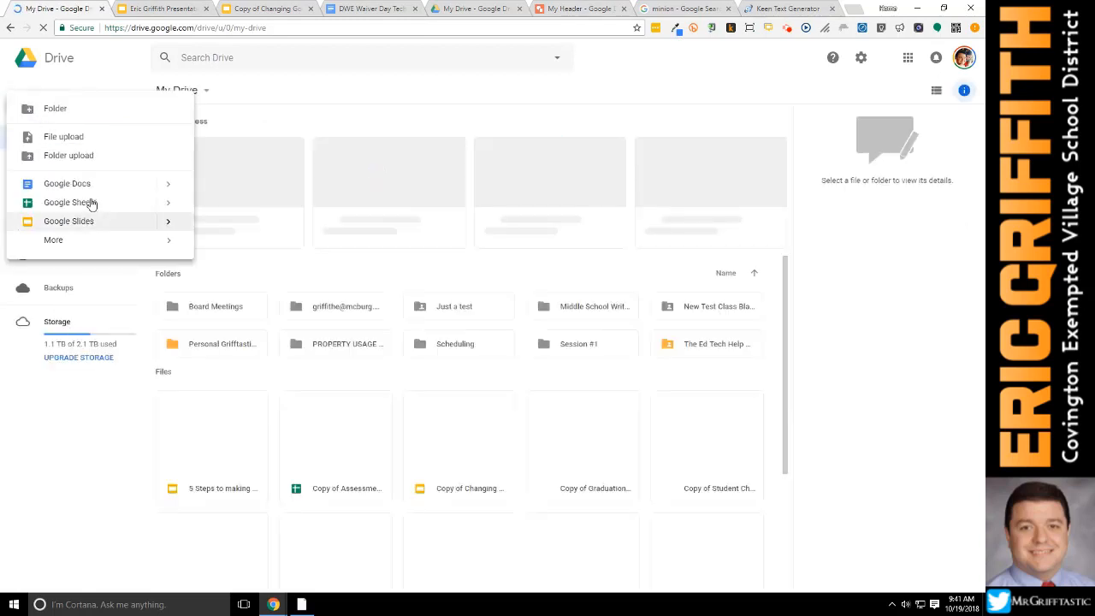
pyautogui.click(90, 186)
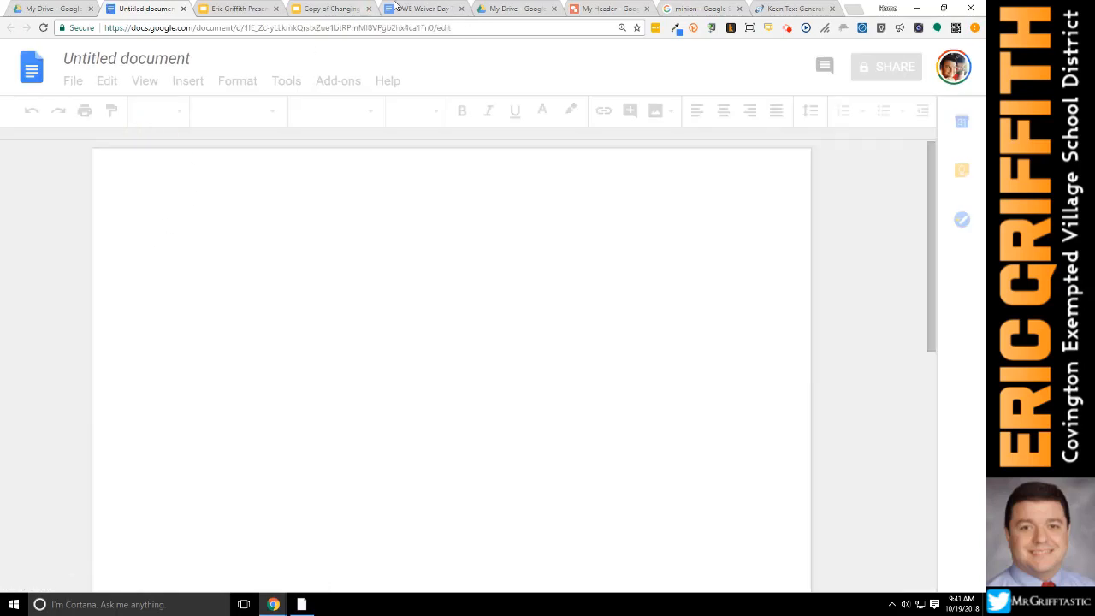
# Copy the minion, logo and banner together from the My Header drawing, and return to the untitled document
pyautogui.click(599, 8)
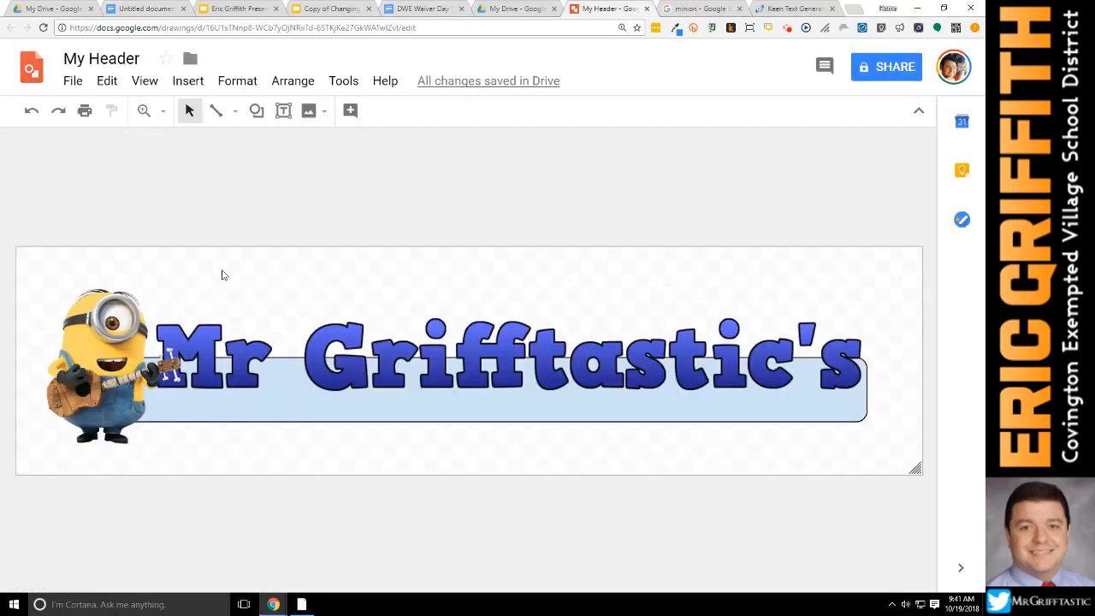
pyautogui.moveTo(297, 249); pyautogui.dragTo(339, 181)
pyautogui.moveTo(268, 225); pyautogui.dragTo(163, 256)
pyautogui.moveTo(30, 245); pyautogui.dragTo(896, 488)
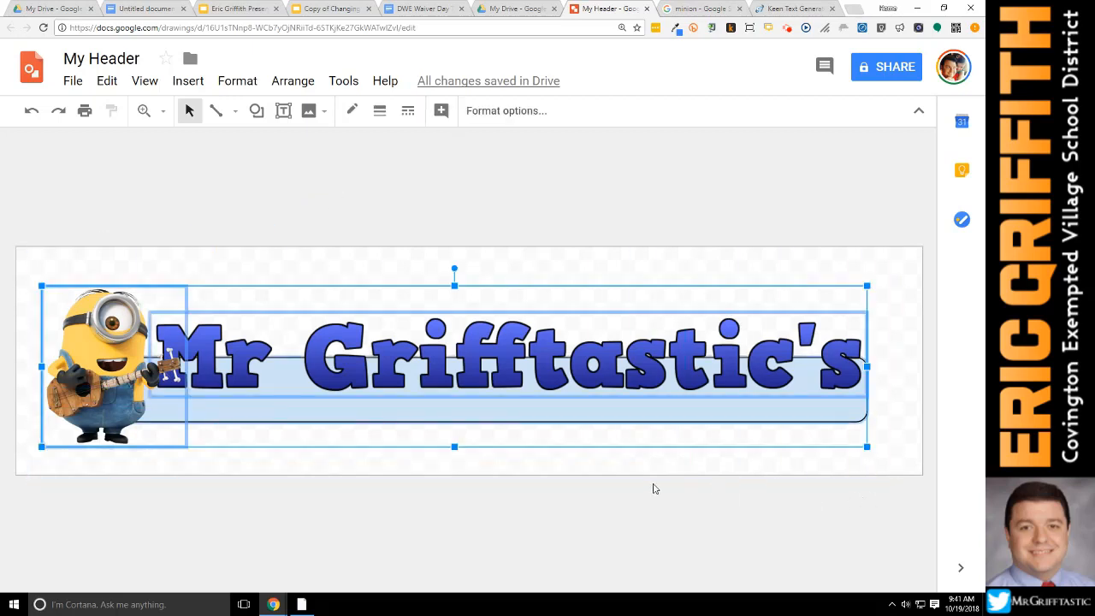
pyautogui.rightClick(394, 373)
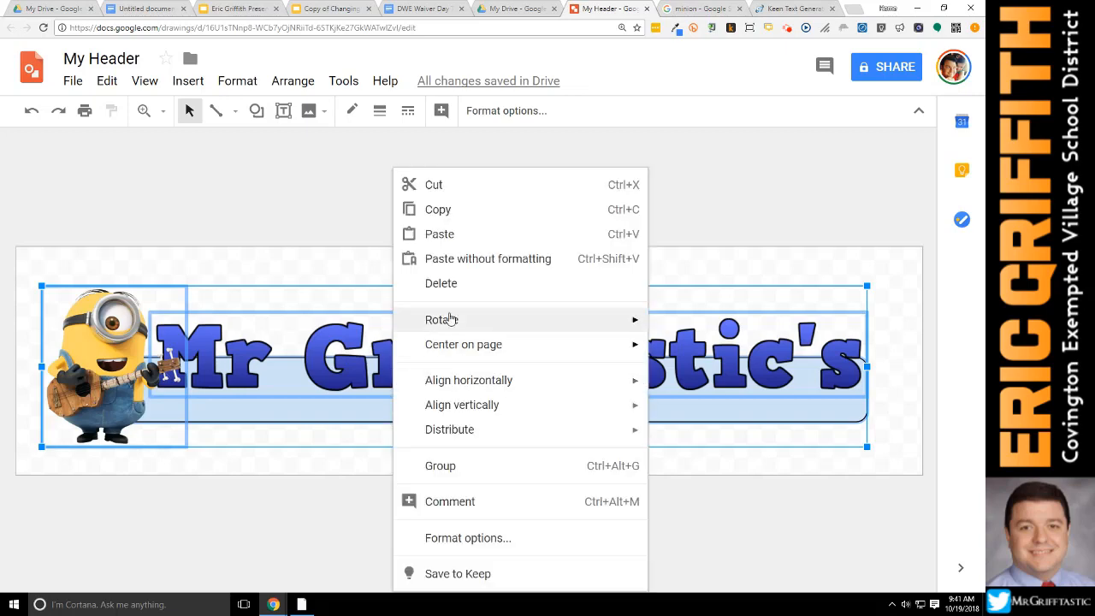
pyautogui.click(454, 212)
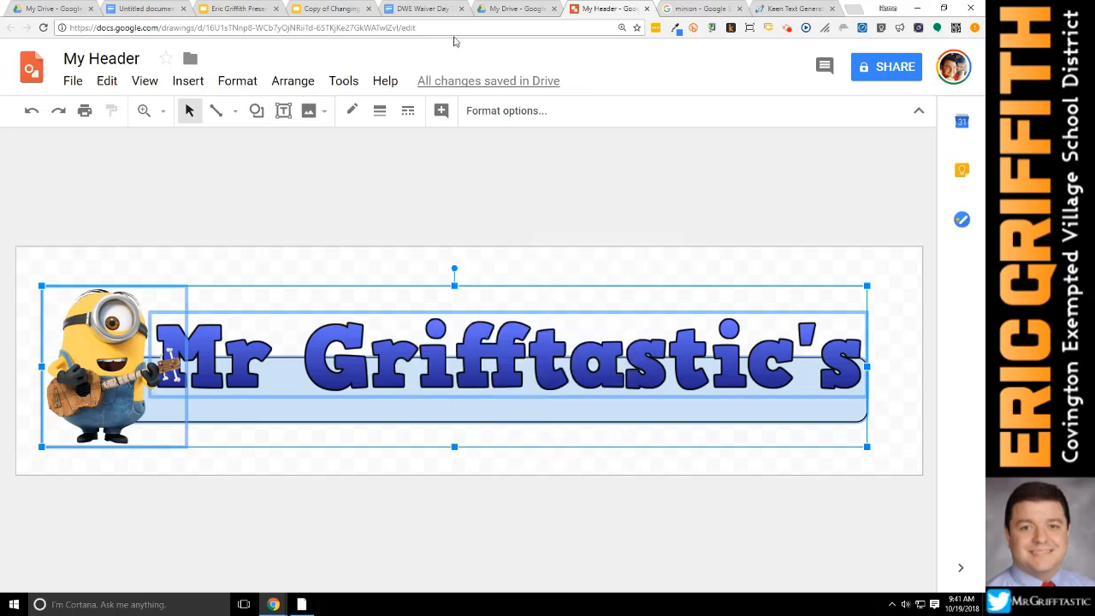
pyautogui.click(147, 8)
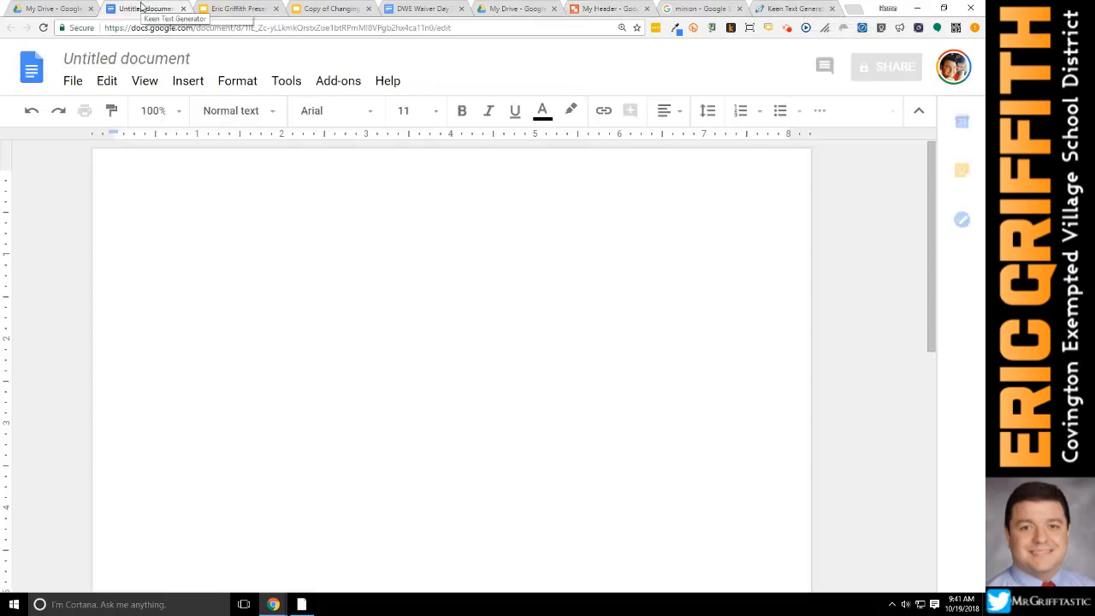
# Try pasting the copied header elements directly onto the document page, and undo the paste
pyautogui.rightClick(159, 205)
pyautogui.click(204, 272)
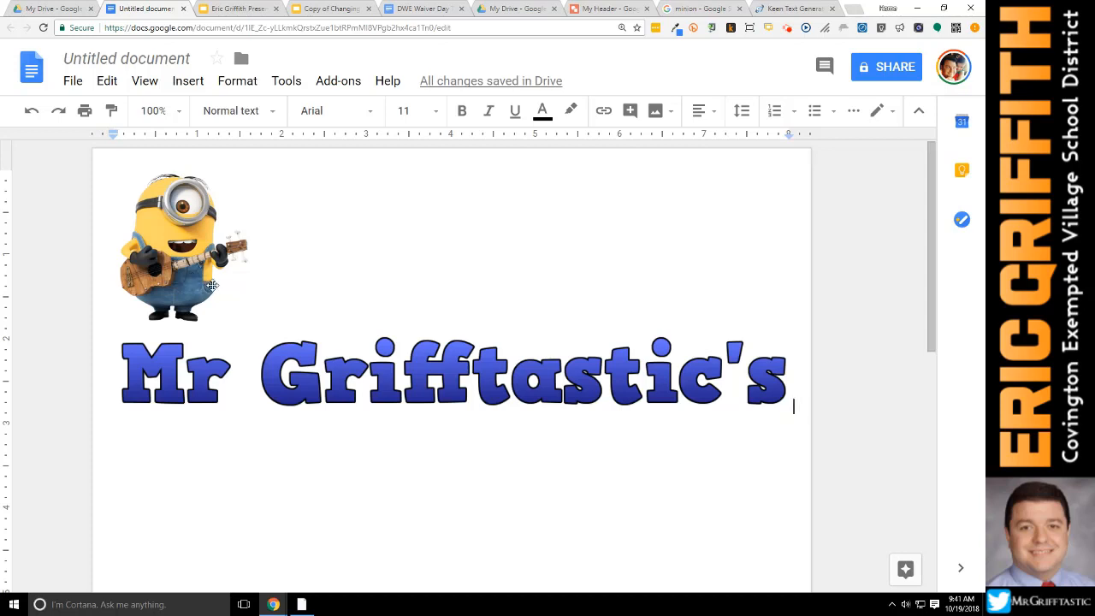
pyautogui.click(33, 111)
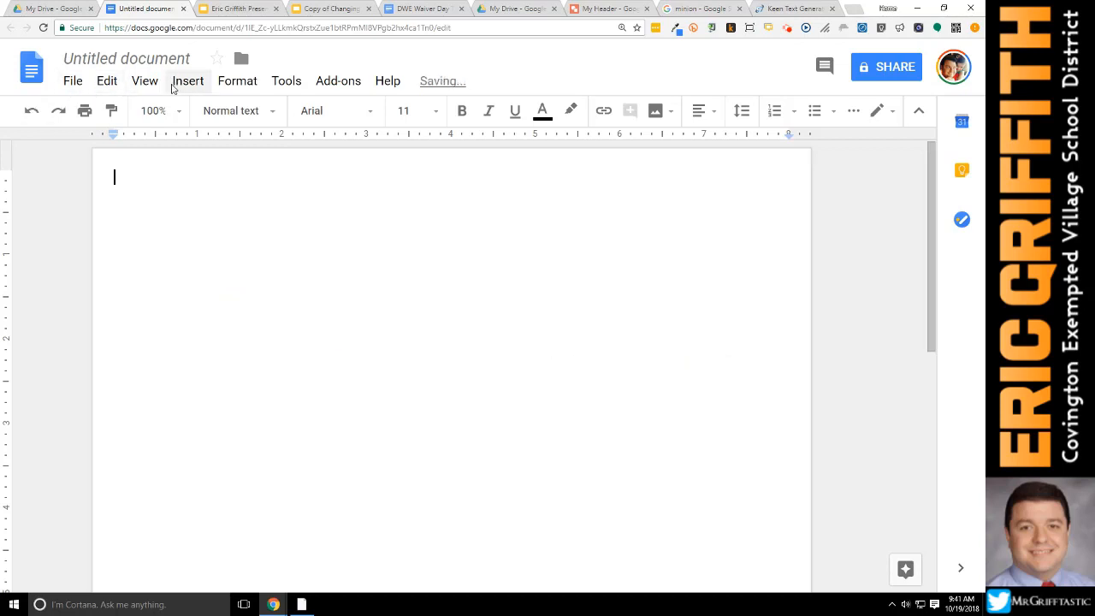
# Insert a new blank drawing at the start of the document
pyautogui.click(183, 84)
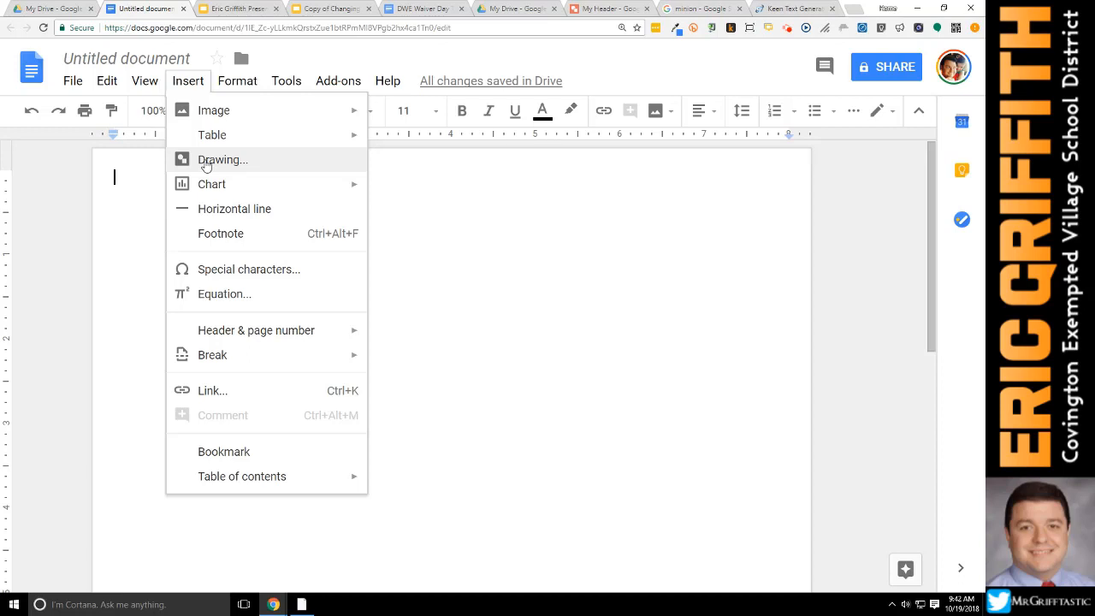
pyautogui.click(206, 162)
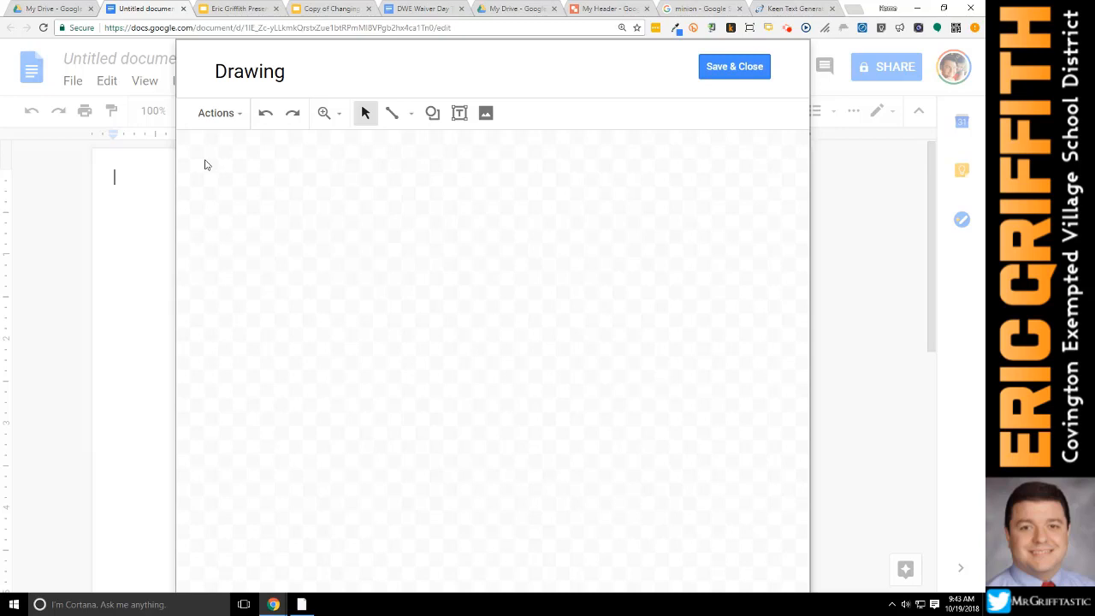
pyautogui.rightClick(296, 232)
pyautogui.click(350, 300)
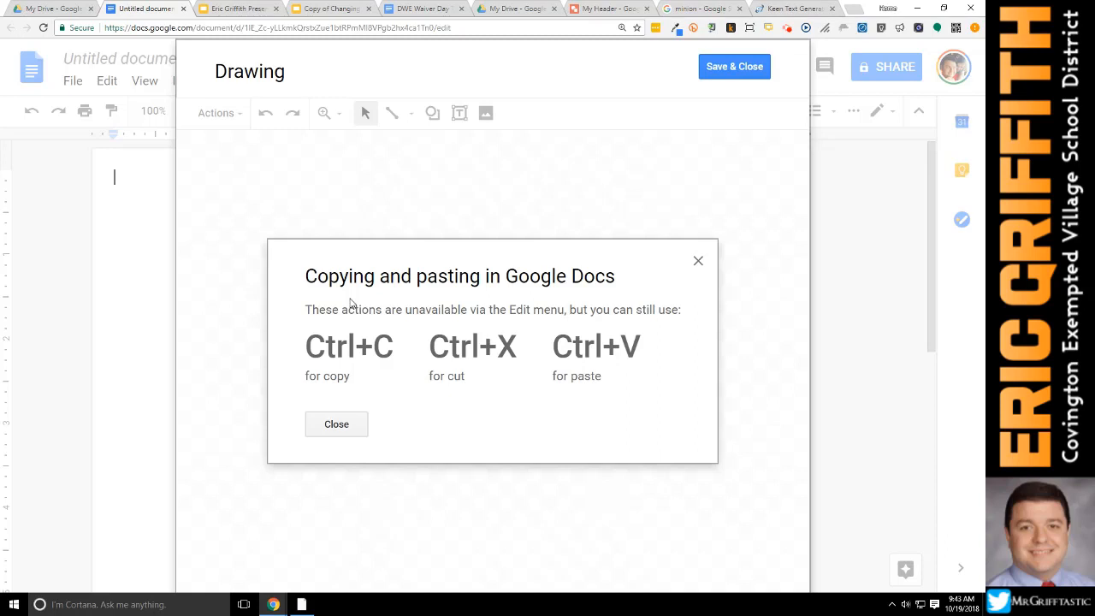
pyautogui.click(334, 428)
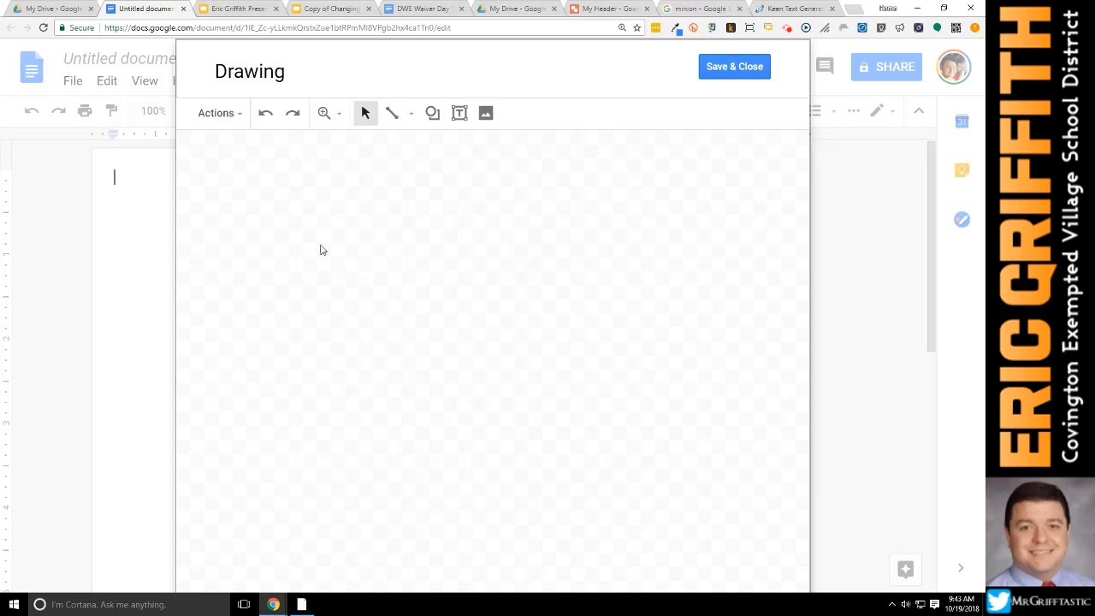
pyautogui.rightClick(317, 248)
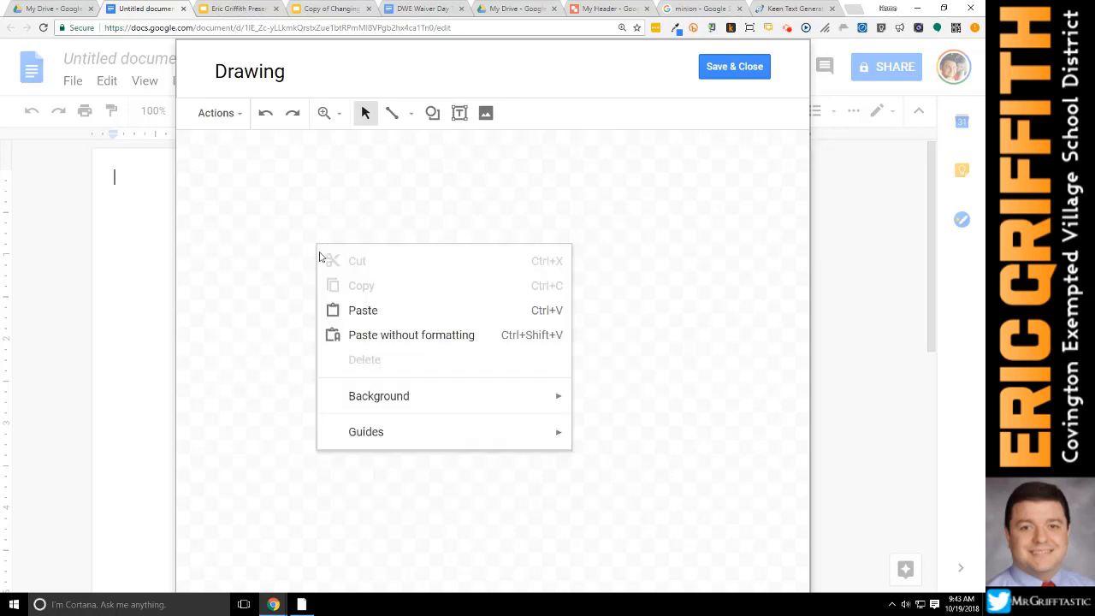
pyautogui.click(361, 310)
pyautogui.click(336, 424)
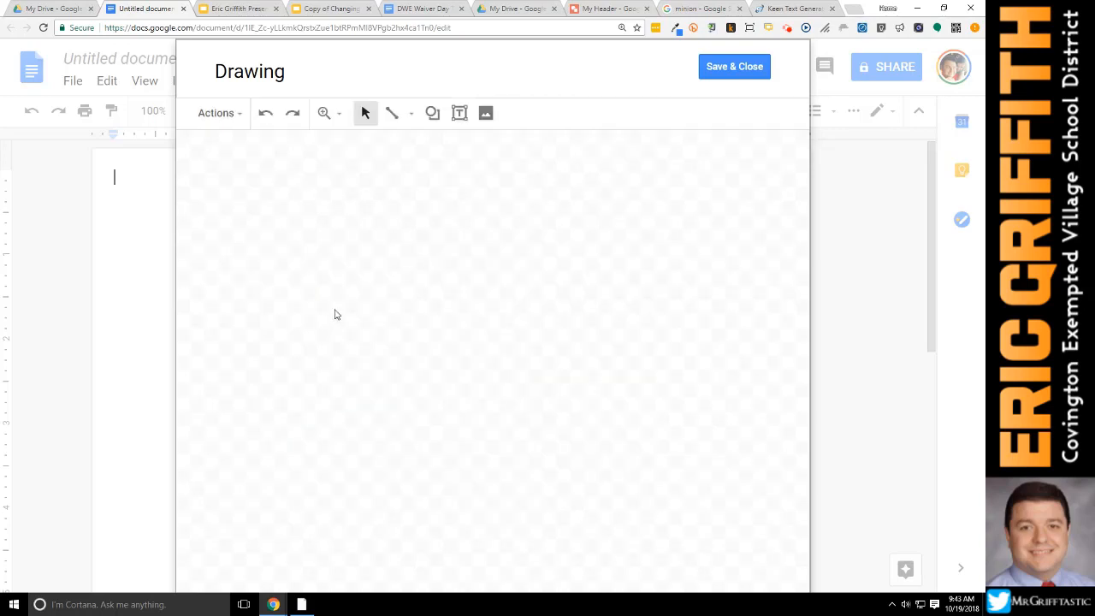
# Paste the copied header elements into the drawing, and move them to the canvas's upper-left corner at a reduced size
pyautogui.hotkey('ctrl', 'v')
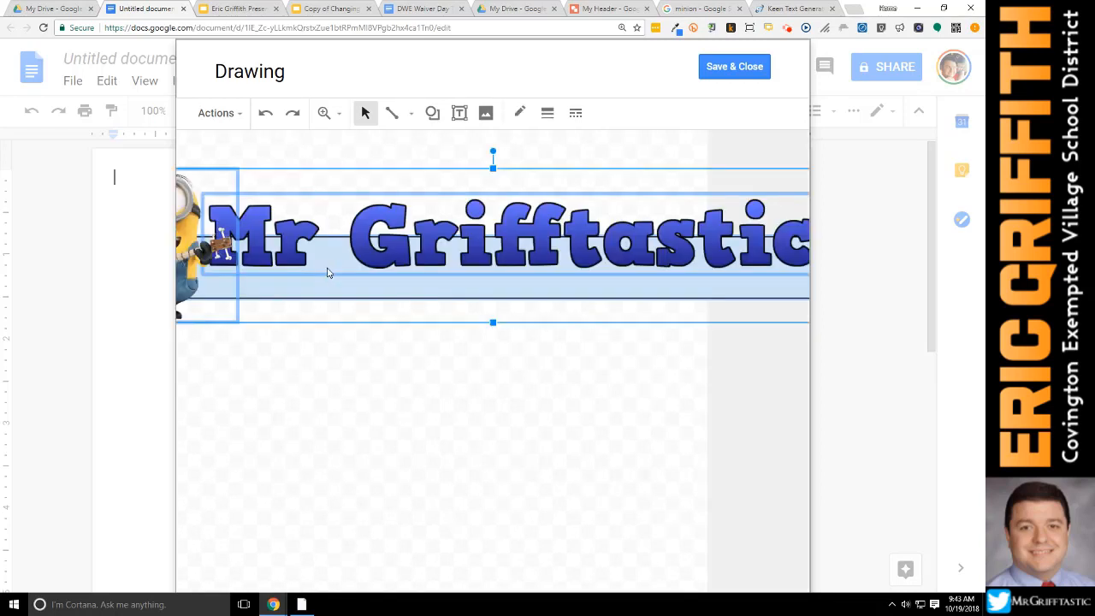
pyautogui.moveTo(291, 236); pyautogui.dragTo(404, 245)
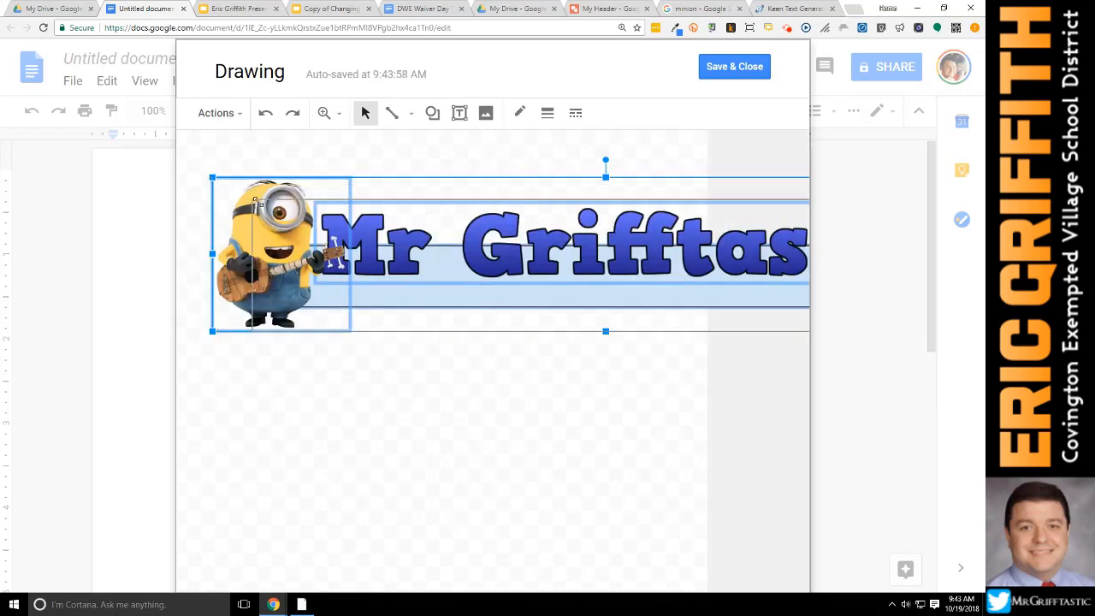
pyautogui.moveTo(345, 252); pyautogui.dragTo(365, 207)
pyautogui.moveTo(488, 276); pyautogui.dragTo(306, 207)
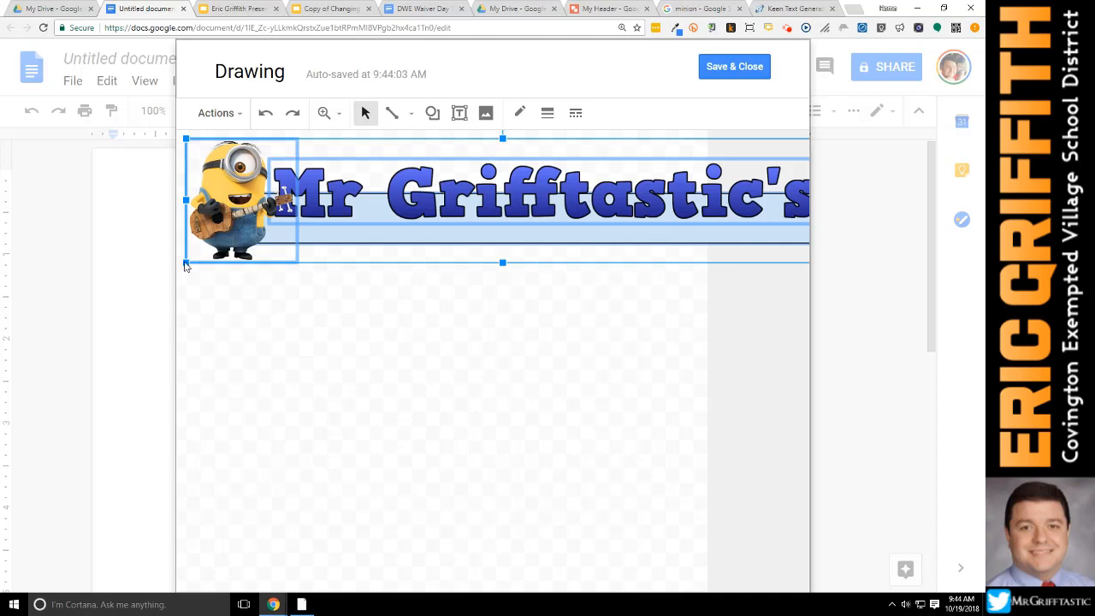
# Shrink the pasted header further, shift it back to the canvas's left edge, and save the drawing into the document
pyautogui.moveTo(185, 261); pyautogui.dragTo(247, 250)
pyautogui.moveTo(411, 211); pyautogui.dragTo(350, 214)
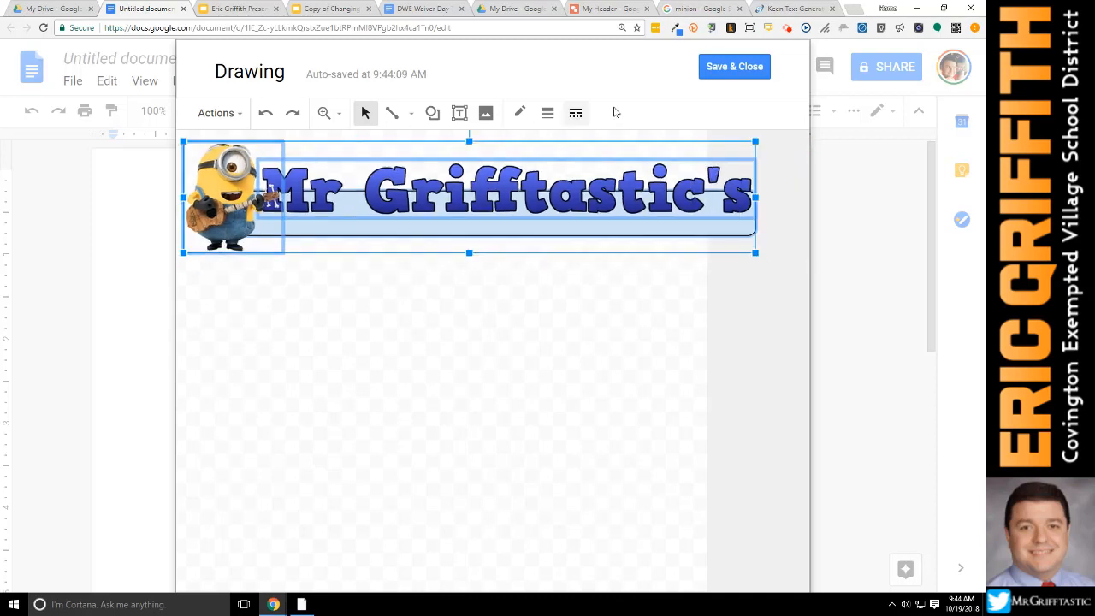
pyautogui.click(734, 67)
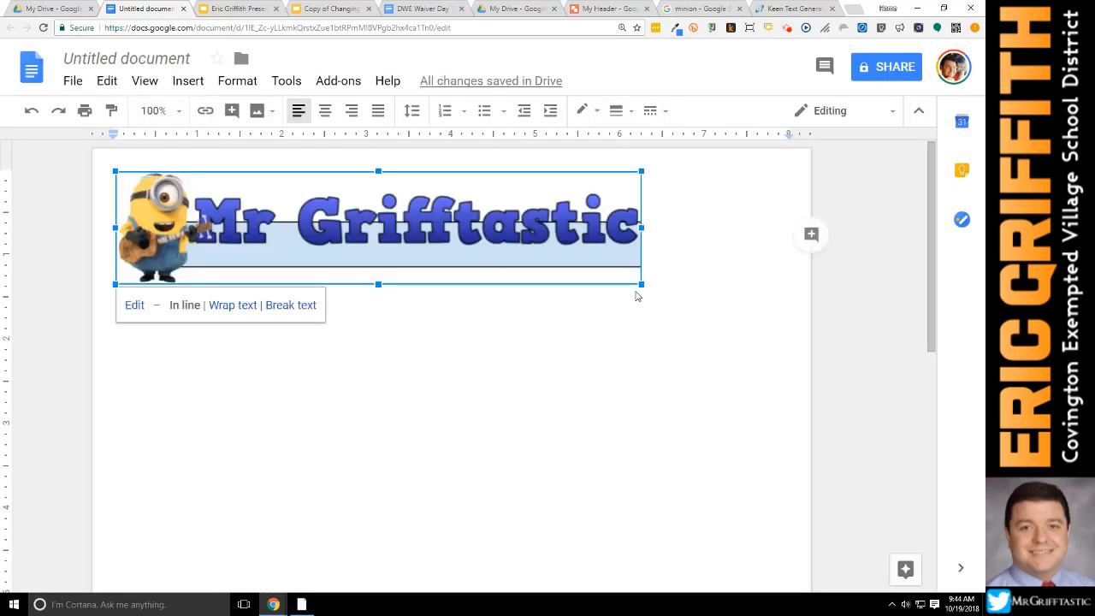
# Reopen the inserted drawing, move the header left so the whole title fits on the canvas, and save it back
pyautogui.click(680, 262)
pyautogui.doubleClick(592, 244)
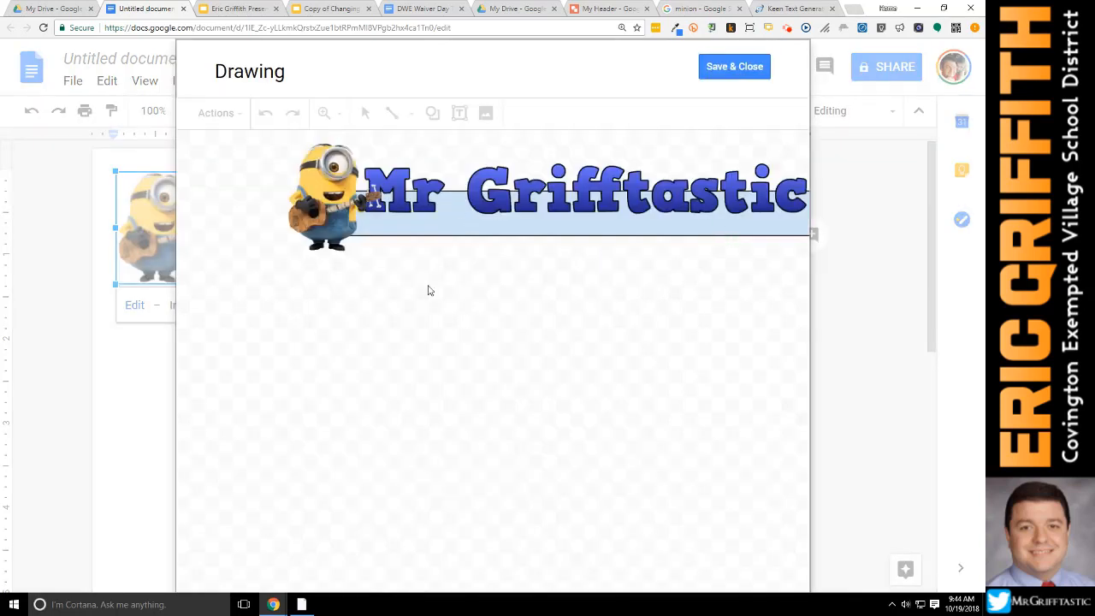
pyautogui.moveTo(464, 190); pyautogui.dragTo(364, 192)
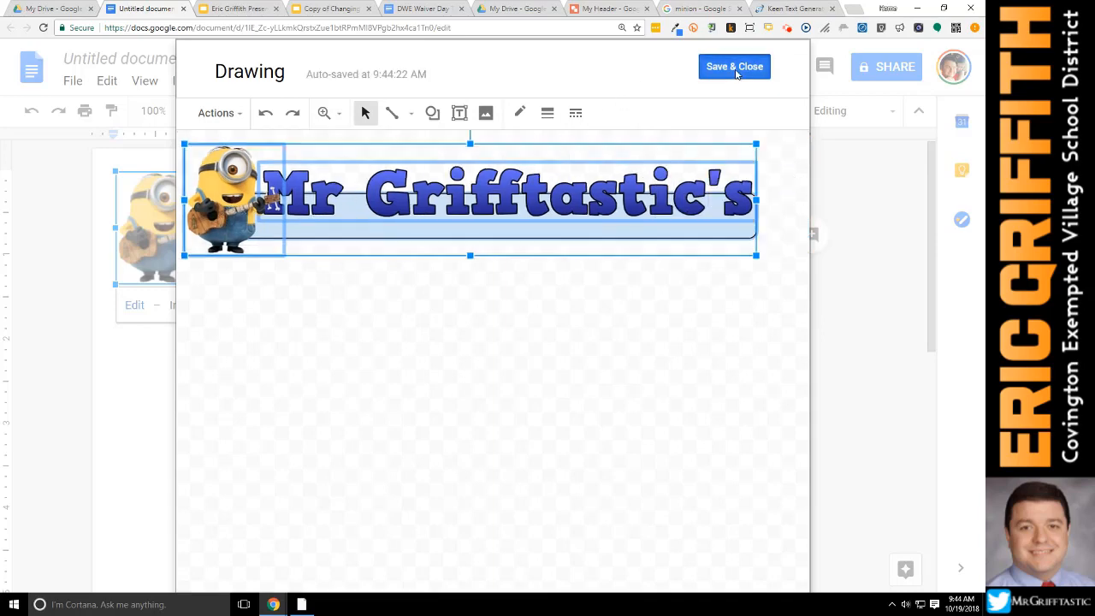
pyautogui.click(735, 68)
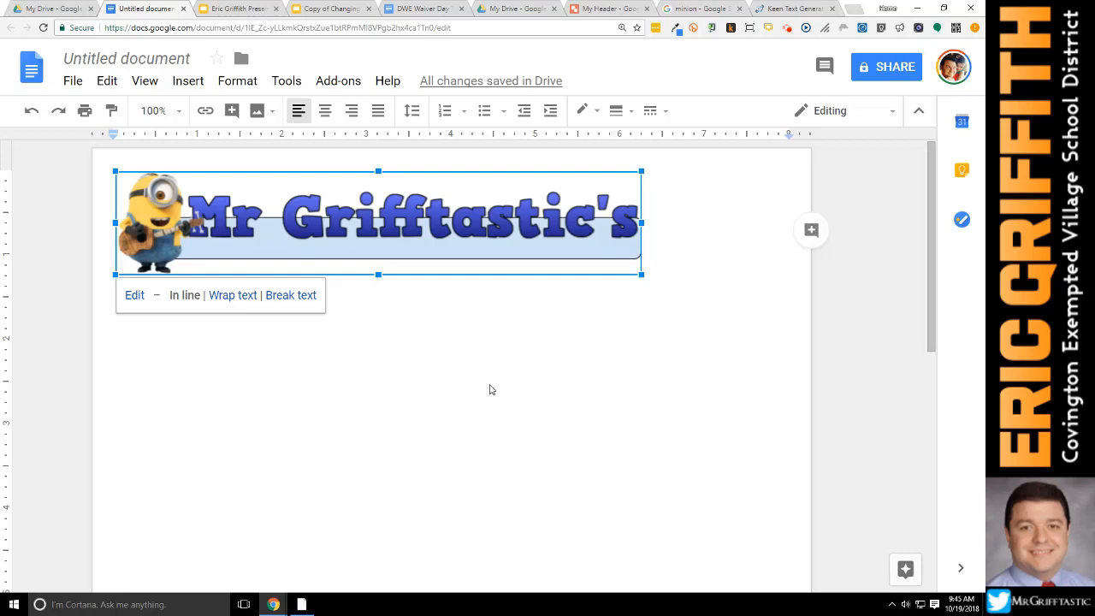
# Return to the My Header drawing, deselect its elements, and open softicons.com in a new browser tab
pyautogui.click(618, 7)
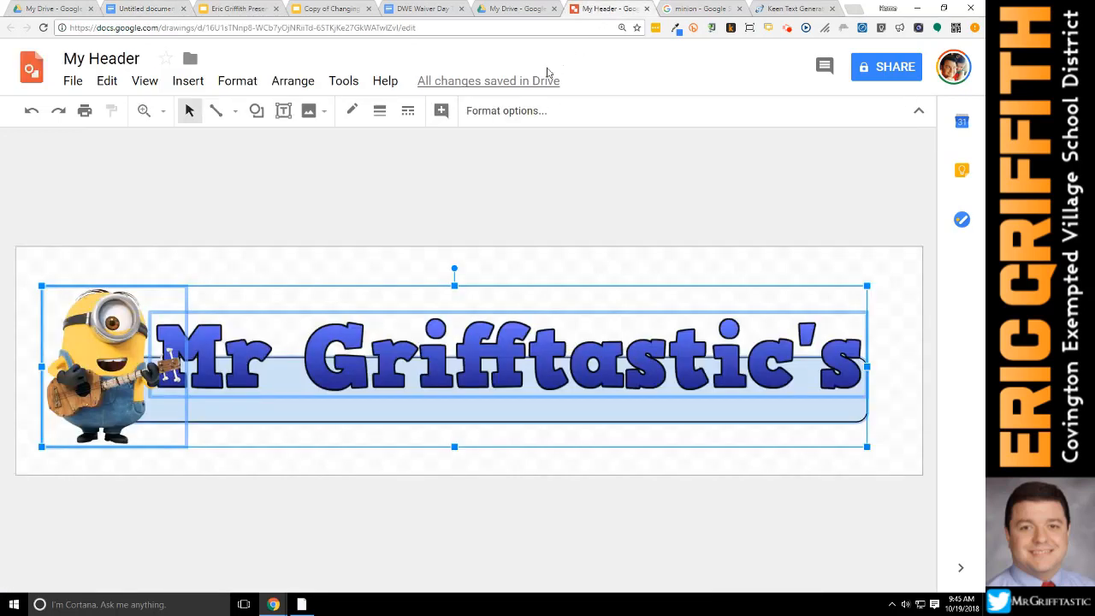
pyautogui.click(340, 273)
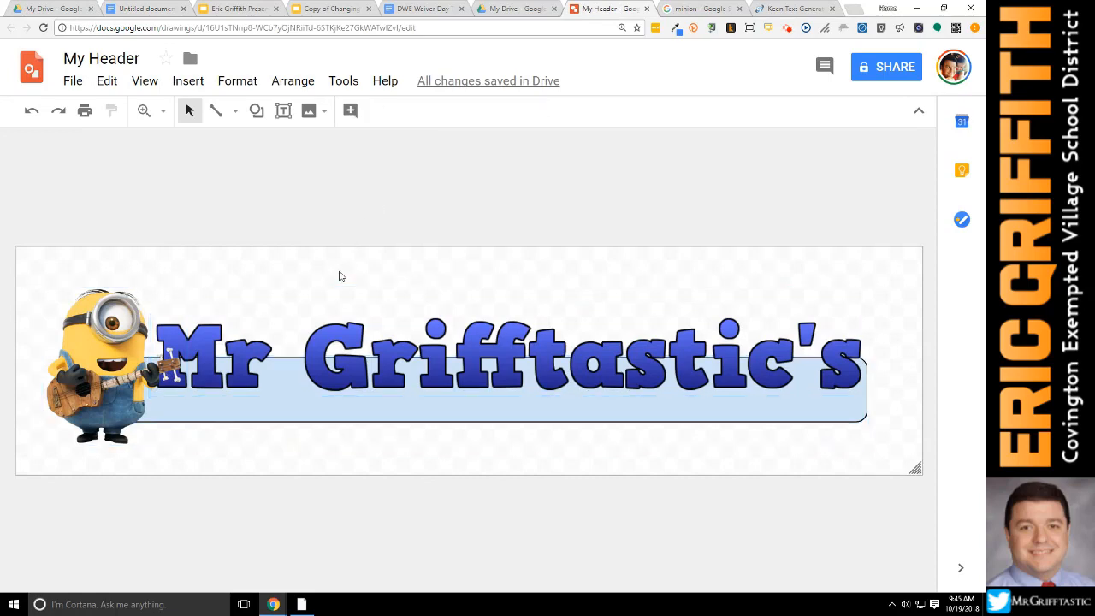
pyautogui.click(851, 9)
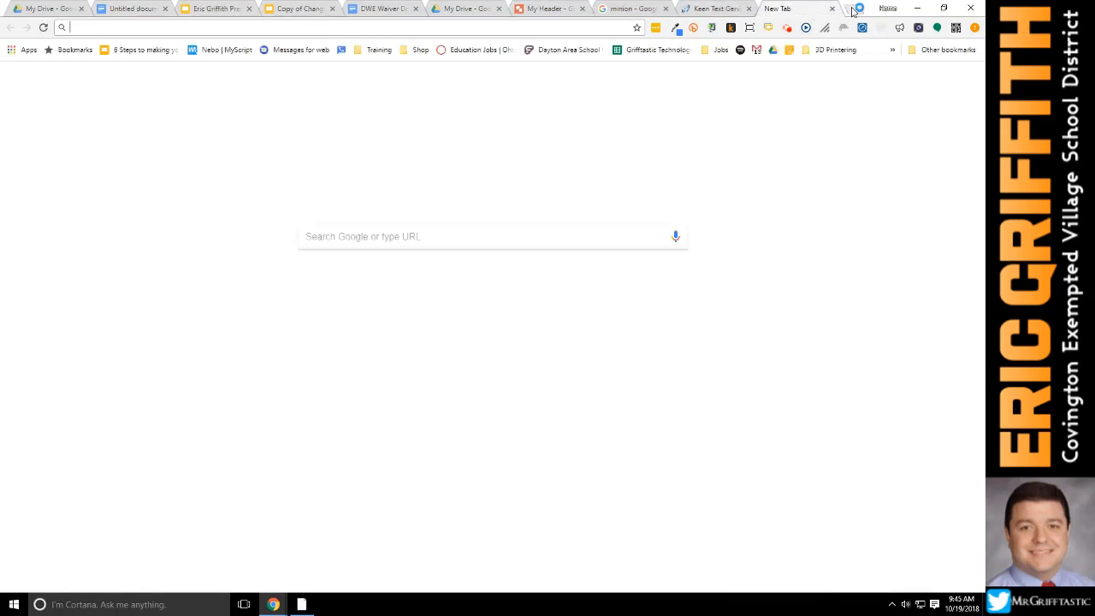
pyautogui.write('so')
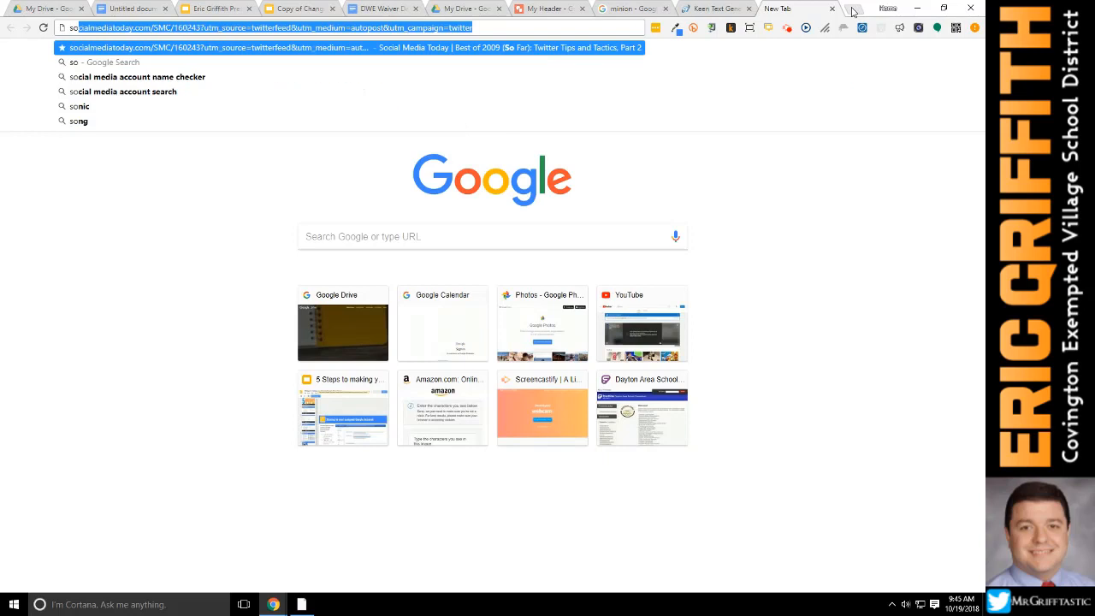
pyautogui.write('fticons.com')
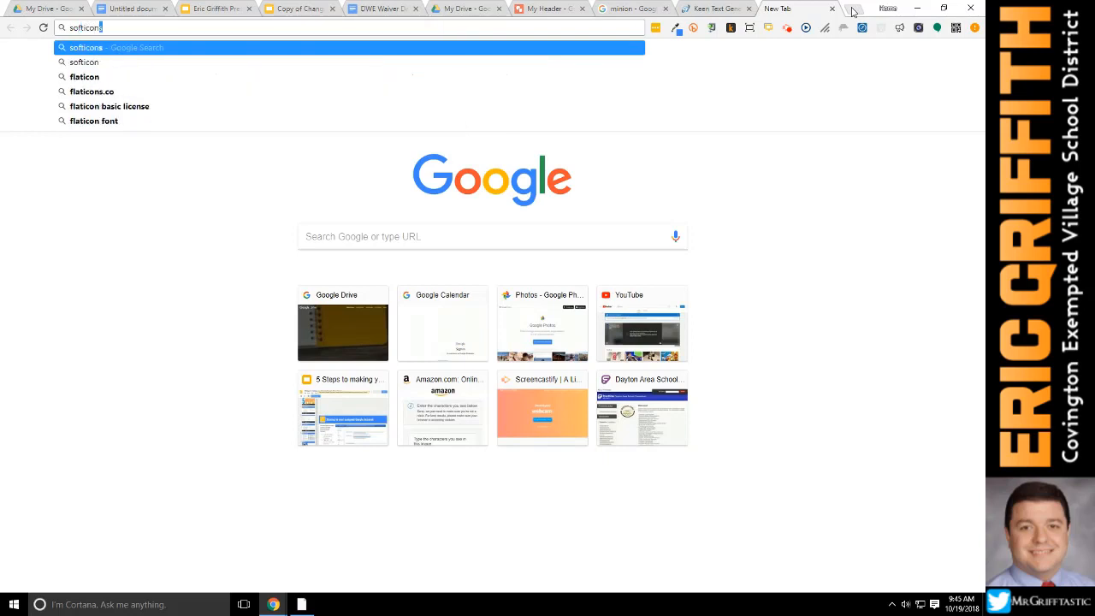
pyautogui.press('Return')
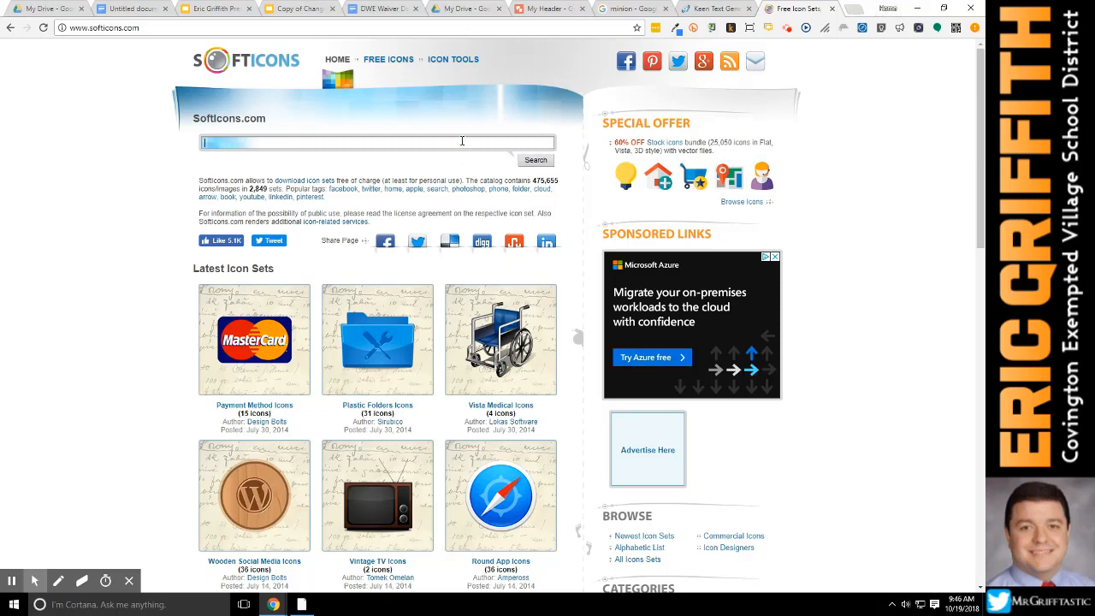
# Search the icon site for "minion" and open the Evil Minion 2 Icon page from the results
pyautogui.write('minio')
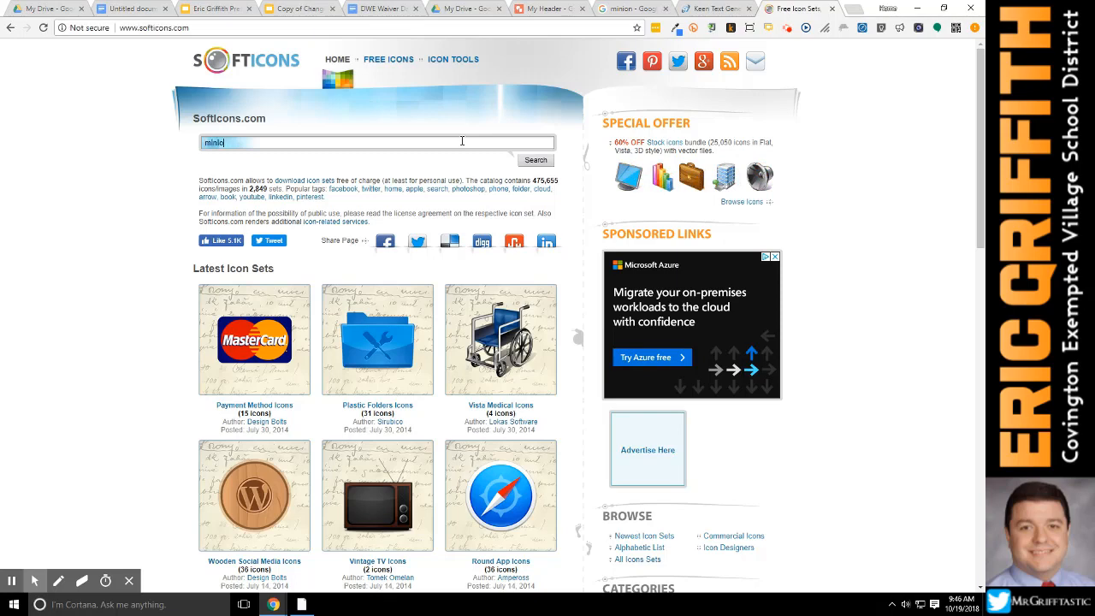
pyautogui.write('n')
pyautogui.press('Return')
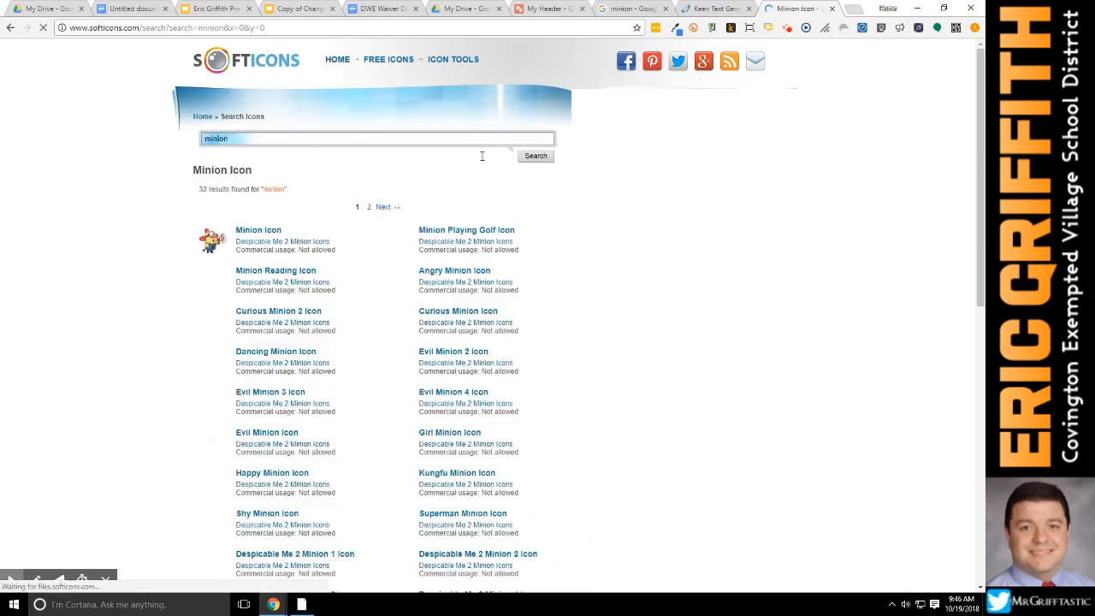
pyautogui.scroll(-3, 577, 159)
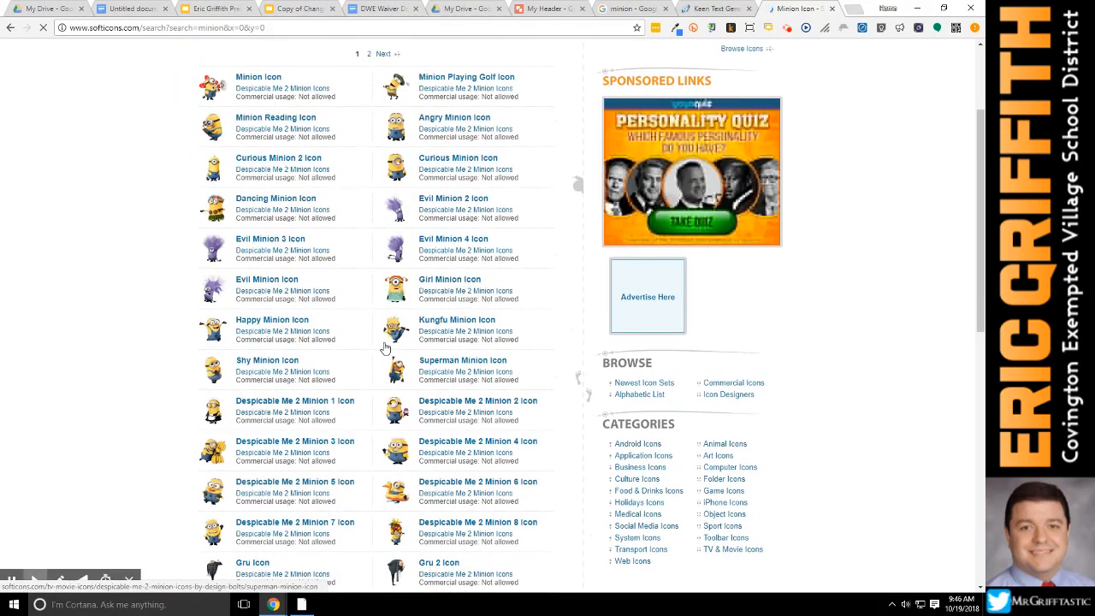
pyautogui.scroll(3, 385, 348)
pyautogui.click(449, 355)
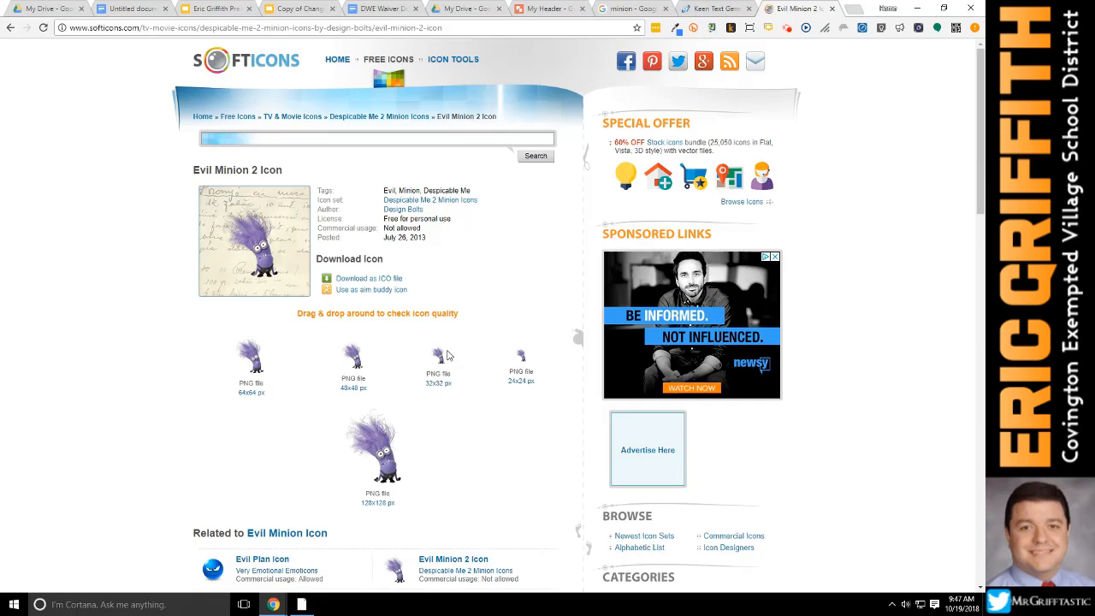
# Examine the Evil Minion 2 PNG previews at enlarged page zoom and return the page to 100%
pyautogui.scroll(-1, 229, 391)
pyautogui.scroll(-2, 230, 391)
pyautogui.hotkey('ctrl', '+')
pyautogui.hotkey('ctrl', '+')
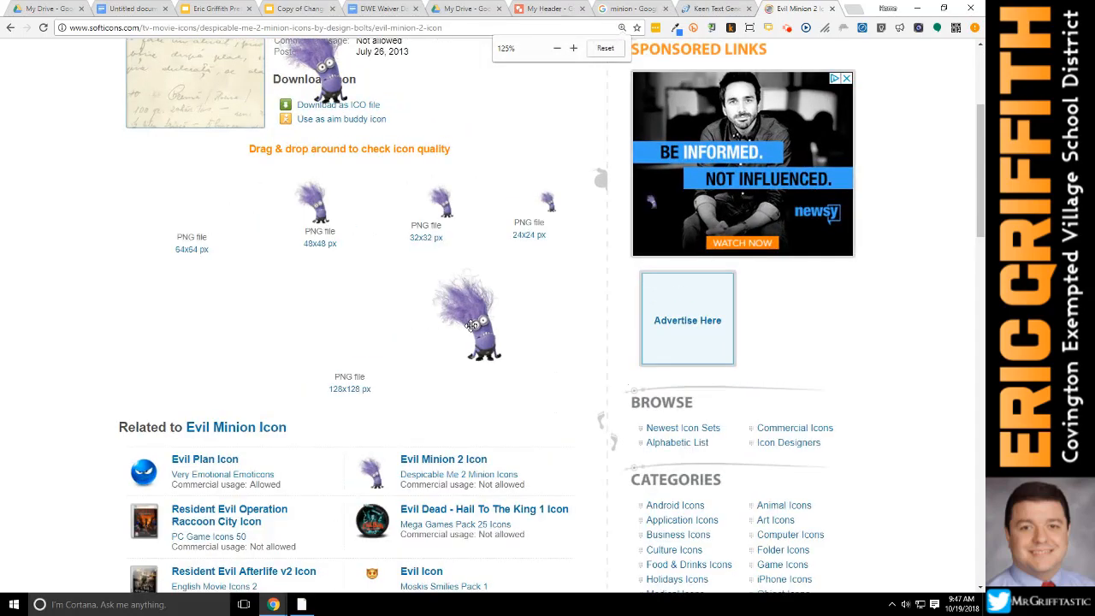
pyautogui.hotkey('ctrl', '+')
pyautogui.hotkey('ctrl', '+')
pyautogui.hotkey('ctrl', '-')
pyautogui.hotkey('ctrl', '-')
pyautogui.hotkey('ctrl', '-')
pyautogui.hotkey('ctrl', '-')
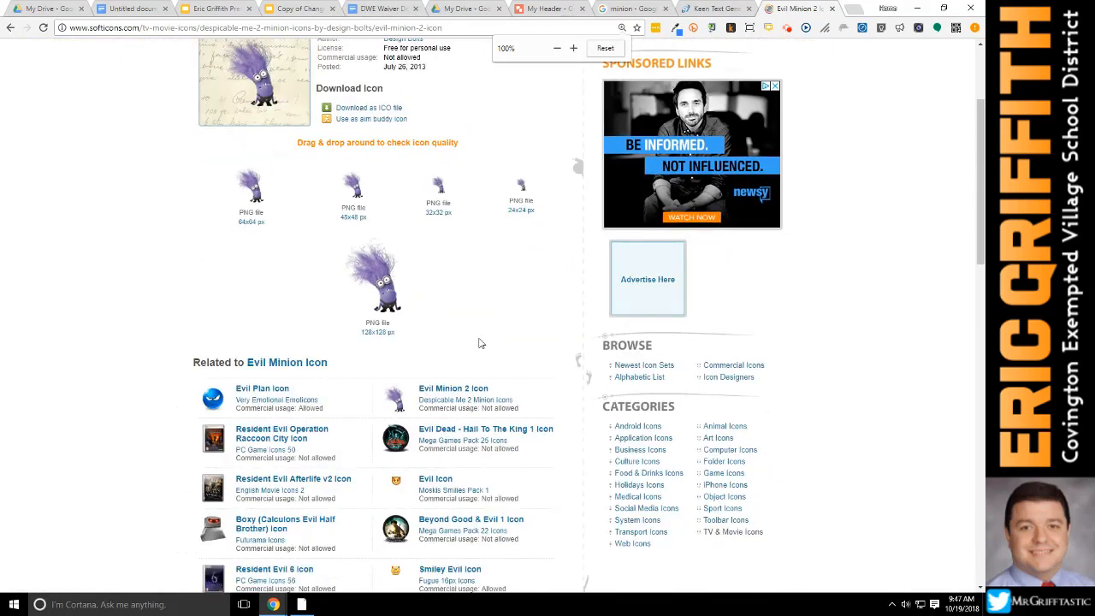
# Move the 128x128 px evil minion preview around the page to check its transparent background
pyautogui.moveTo(389, 294); pyautogui.dragTo(570, 290)
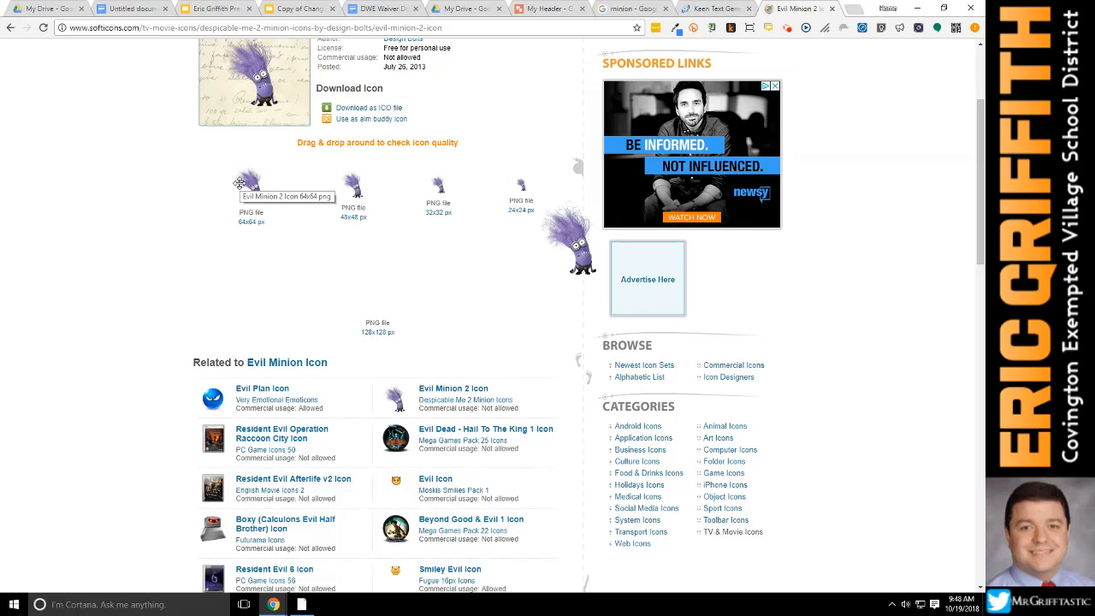
pyautogui.moveTo(575, 242); pyautogui.dragTo(439, 220)
pyautogui.moveTo(192, 389); pyautogui.dragTo(383, 396)
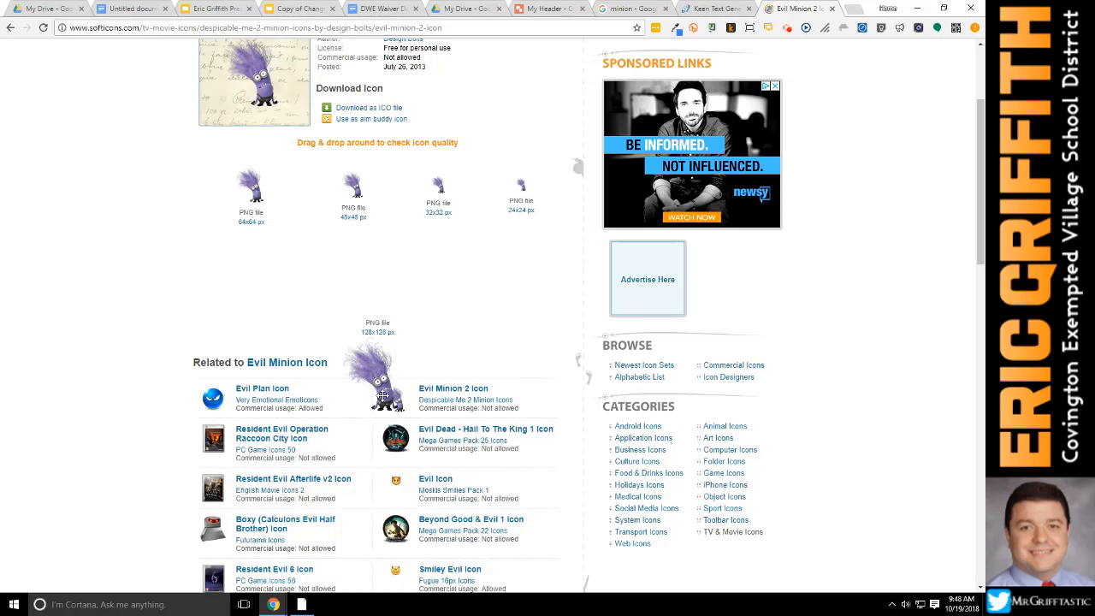
pyautogui.moveTo(382, 395); pyautogui.dragTo(363, 277)
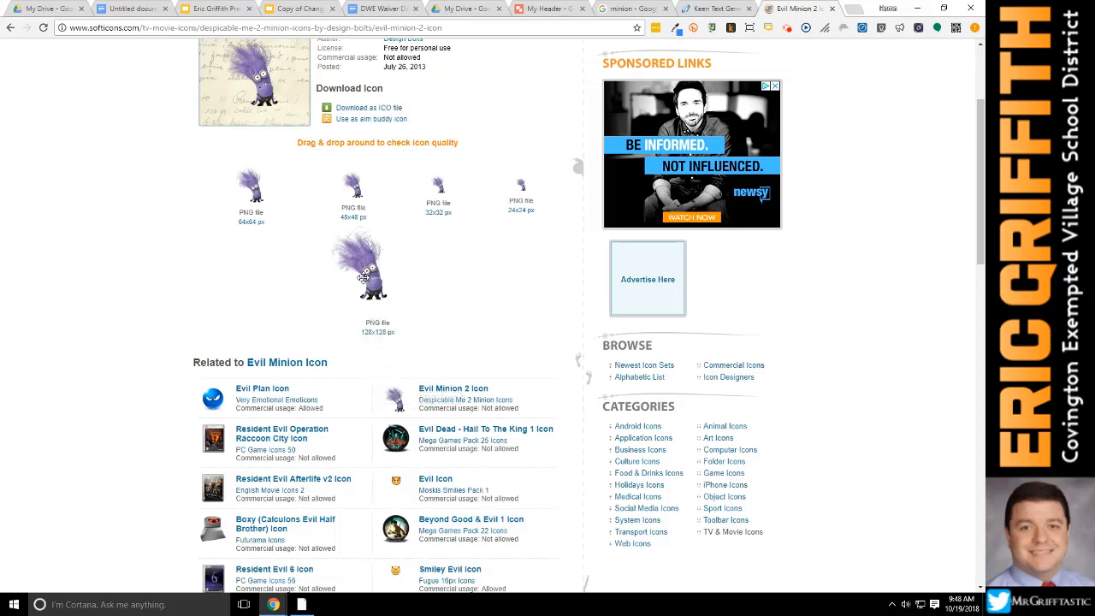
# Download the 128x128 px PNG to the Desktop as evil-minion-2 and check for the file there
pyautogui.rightClick(365, 276)
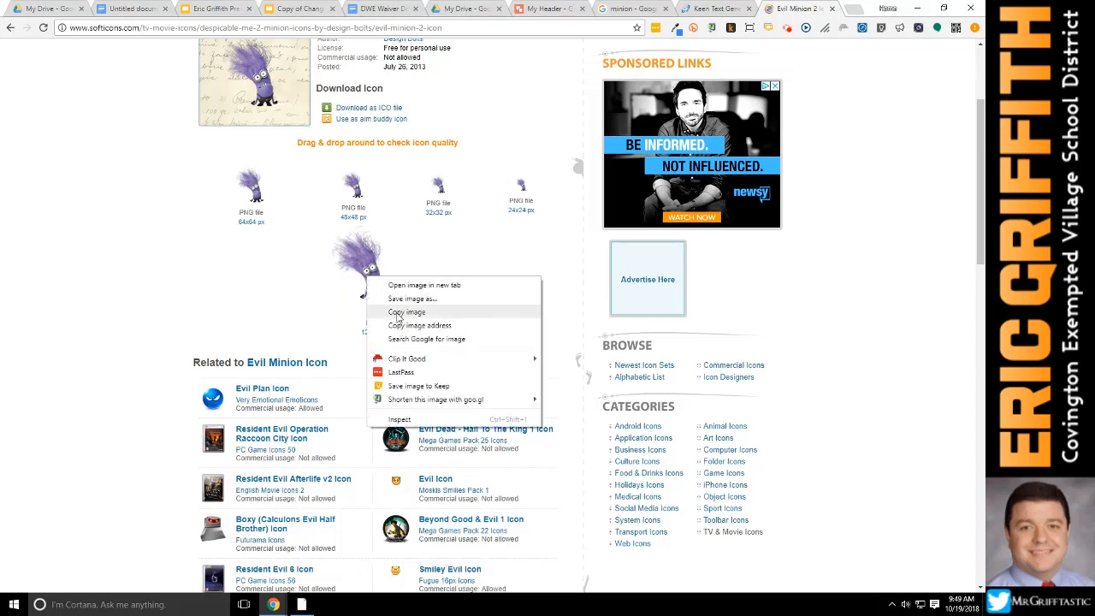
pyautogui.click(350, 300)
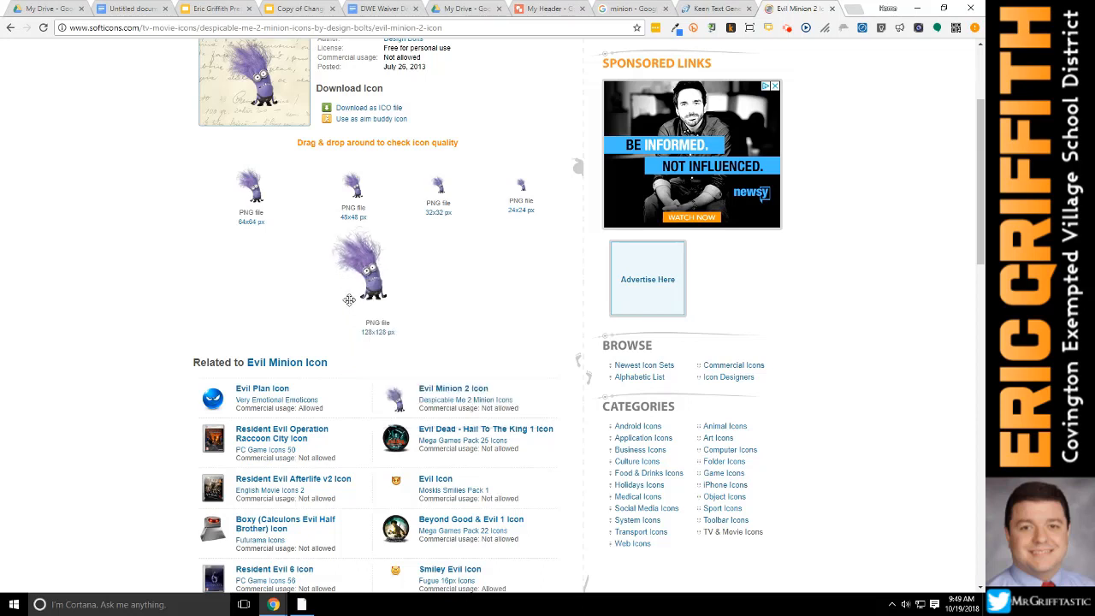
pyautogui.click(382, 338)
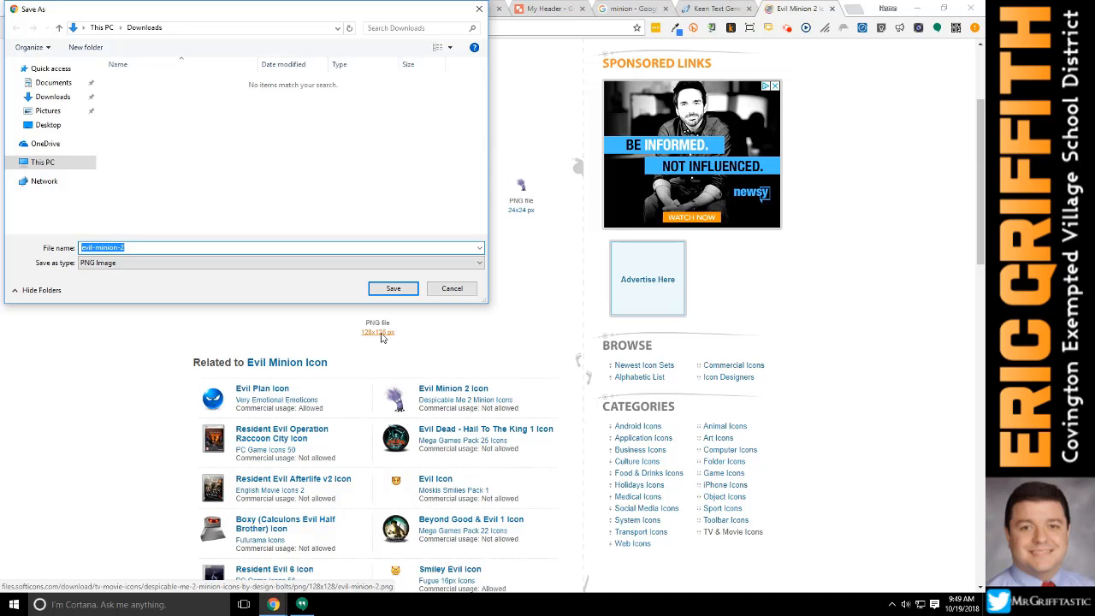
pyautogui.click(48, 125)
pyautogui.click(376, 289)
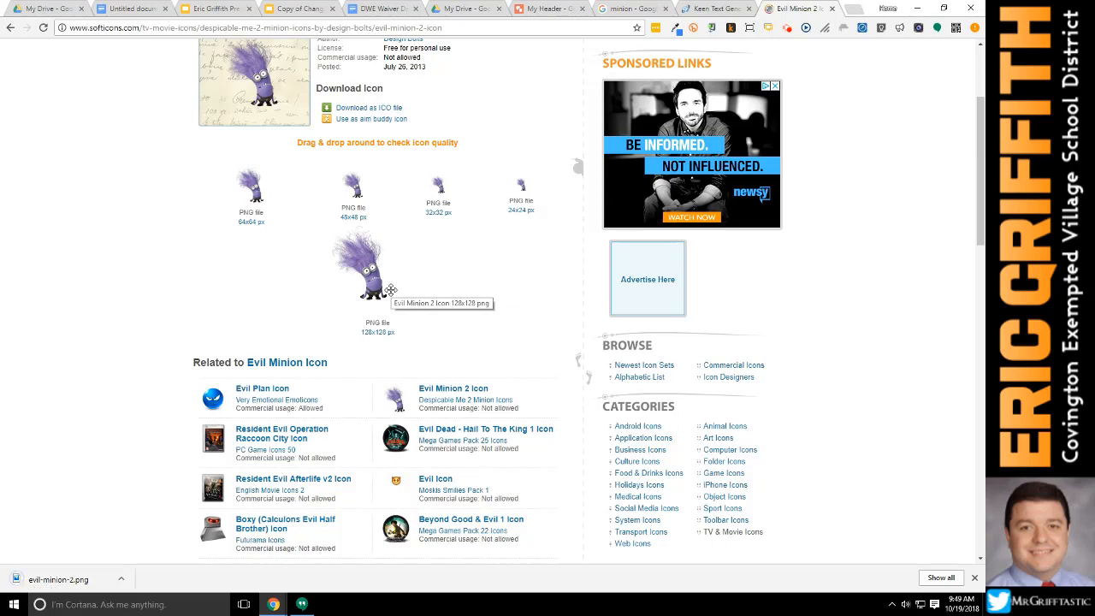
pyautogui.press('super+d')
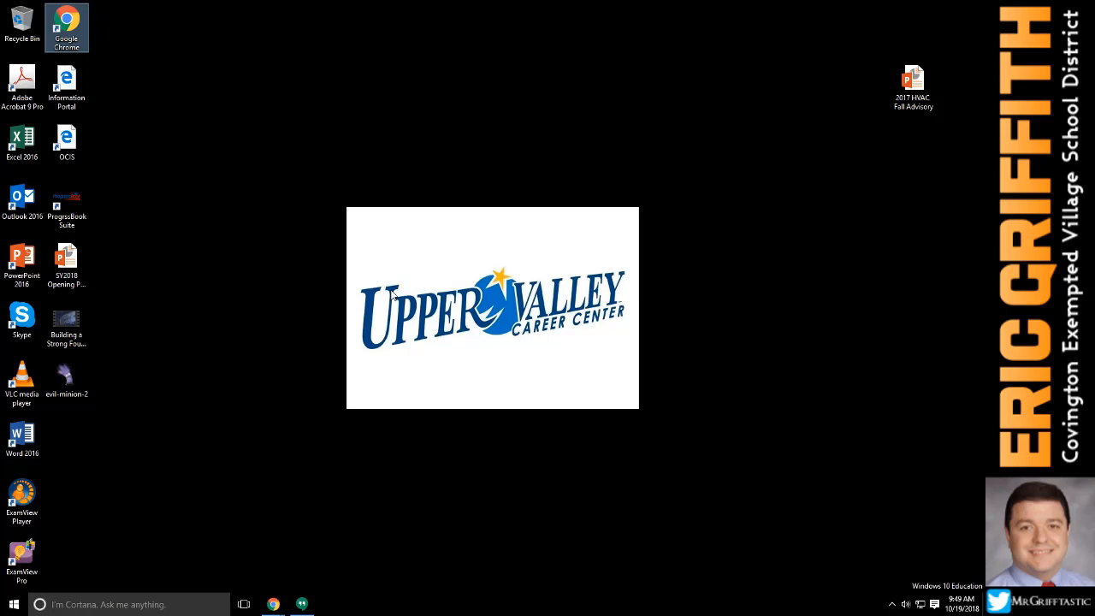
pyautogui.press('super+d')
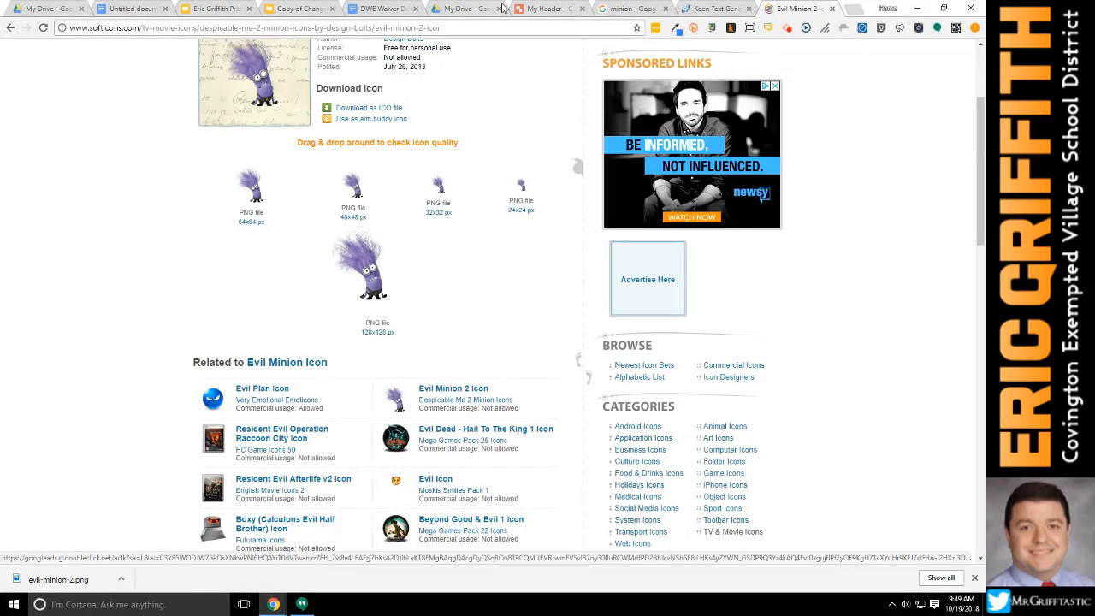
# Add the evil-minion-2 image to the My Header drawing twice, from the browser download and from the desktop, placing both over the title
pyautogui.click(541, 10)
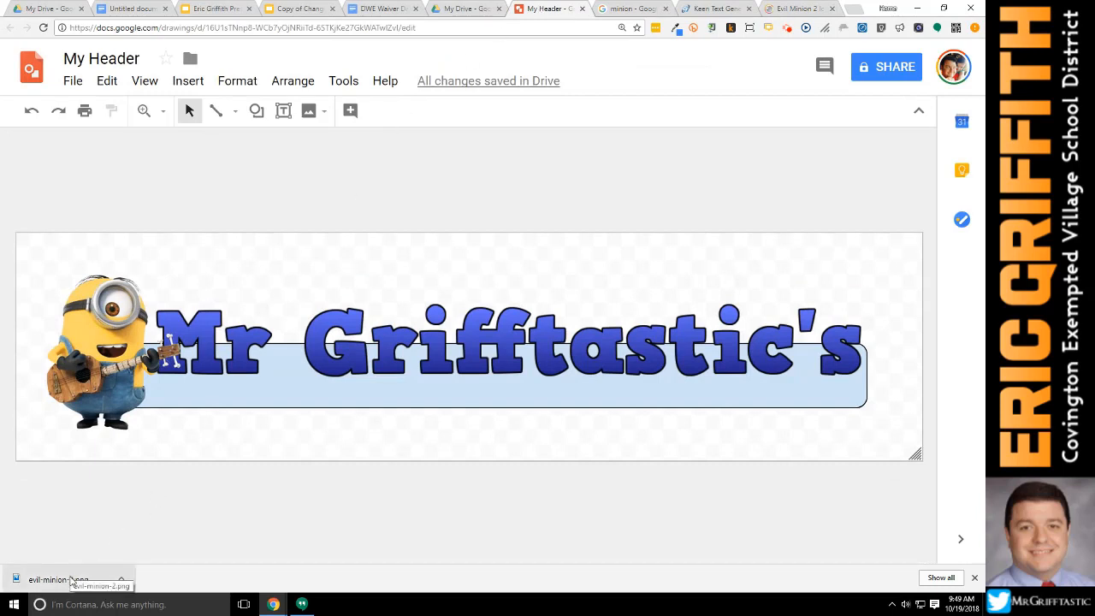
pyautogui.moveTo(72, 580)
pyautogui.mouseDown()
pyautogui.moveTo(102, 569)
pyautogui.moveTo(239, 419)
pyautogui.moveTo(304, 287)
pyautogui.moveTo(335, 293)
pyautogui.mouseUp()
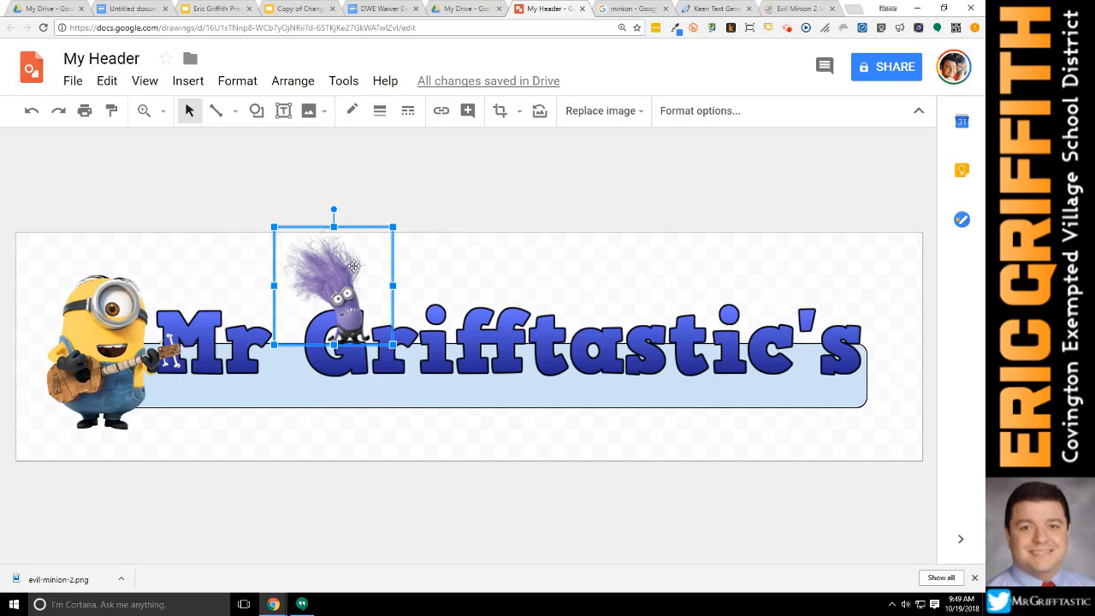
pyautogui.click(916, 9)
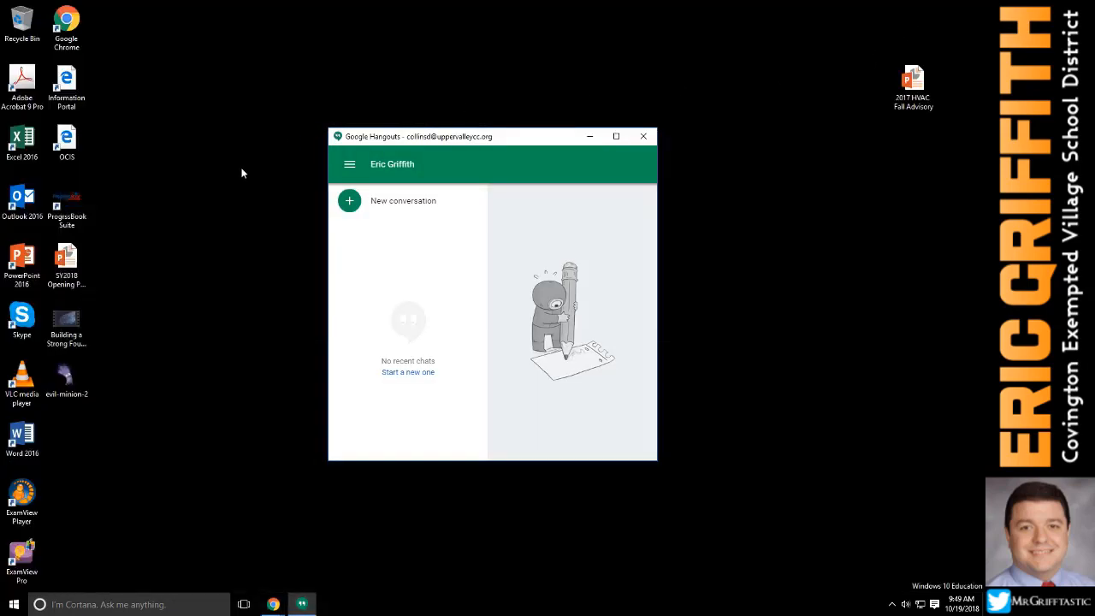
pyautogui.moveTo(86, 369); pyautogui.dragTo(106, 380)
pyautogui.moveTo(244, 449); pyautogui.dragTo(581, 301)
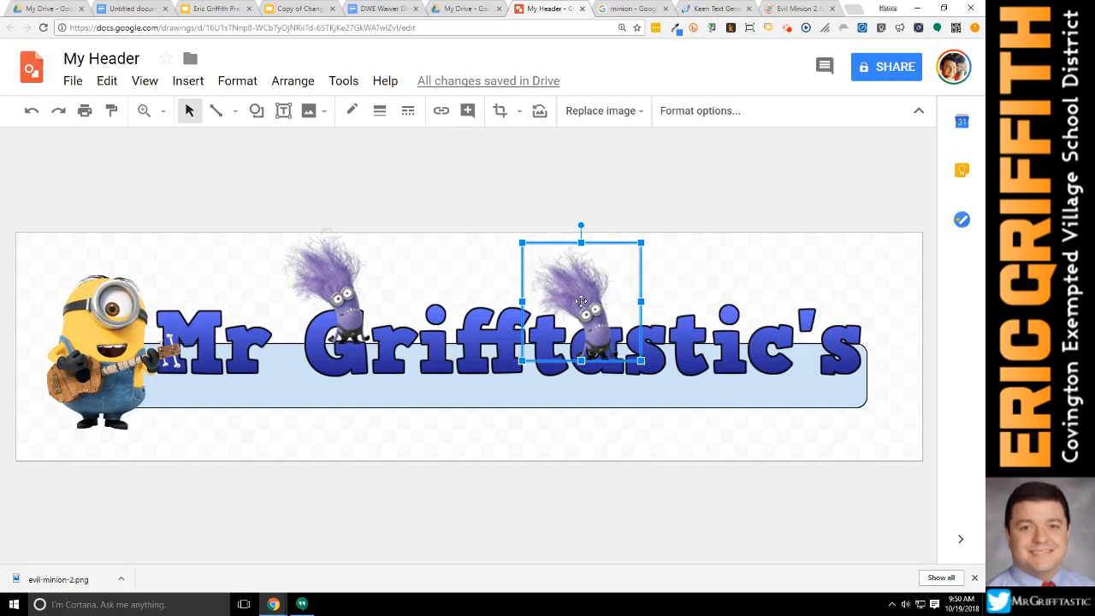
pyautogui.click(188, 82)
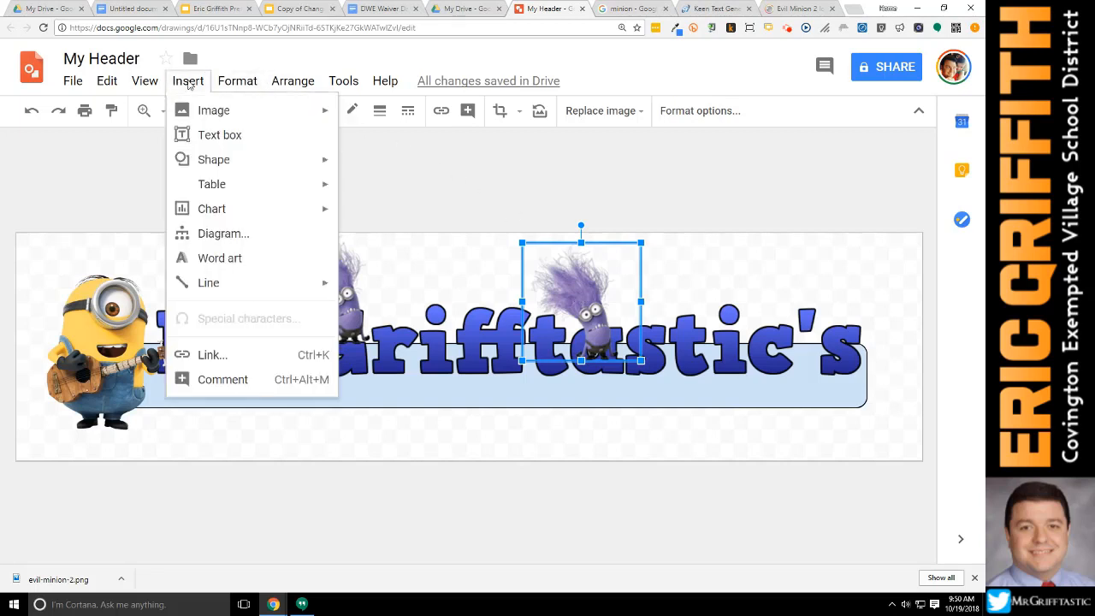
pyautogui.moveTo(200, 111)
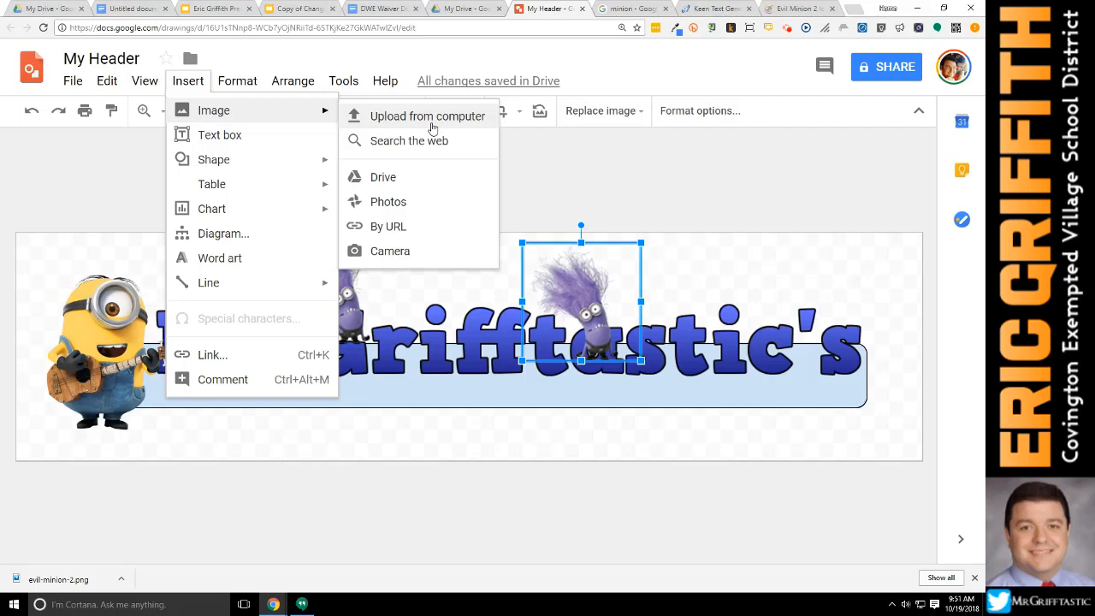
# Switch to the minion image search and capture the enlarged guitar-playing minion picture with the Snipping Tool
pyautogui.click(650, 14)
pyautogui.scroll(1, 510, 365)
pyautogui.scroll(-1, 523, 362)
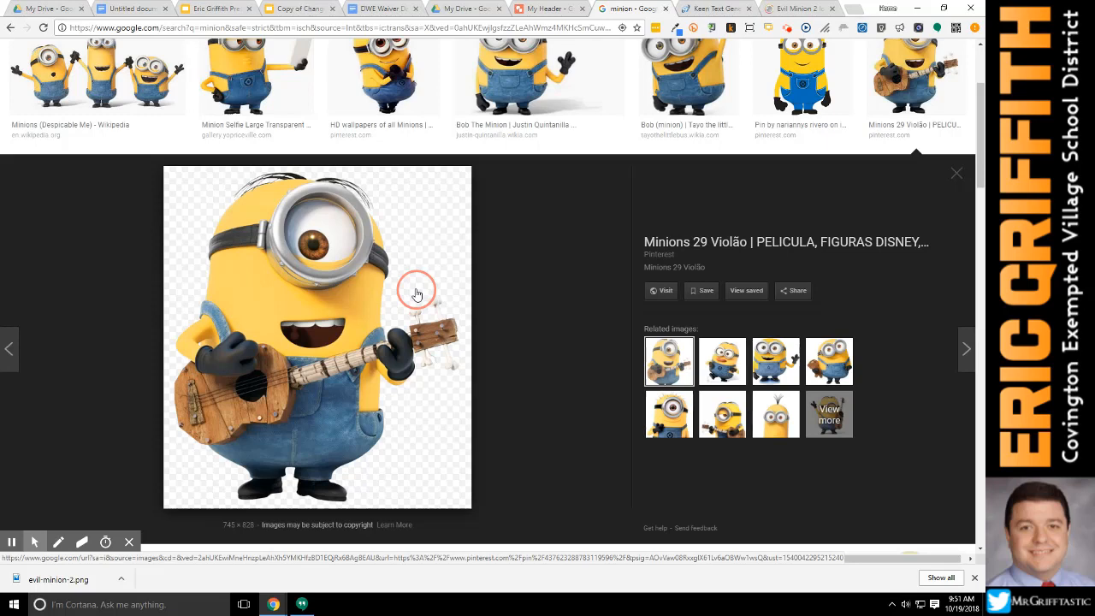
pyautogui.press('super')
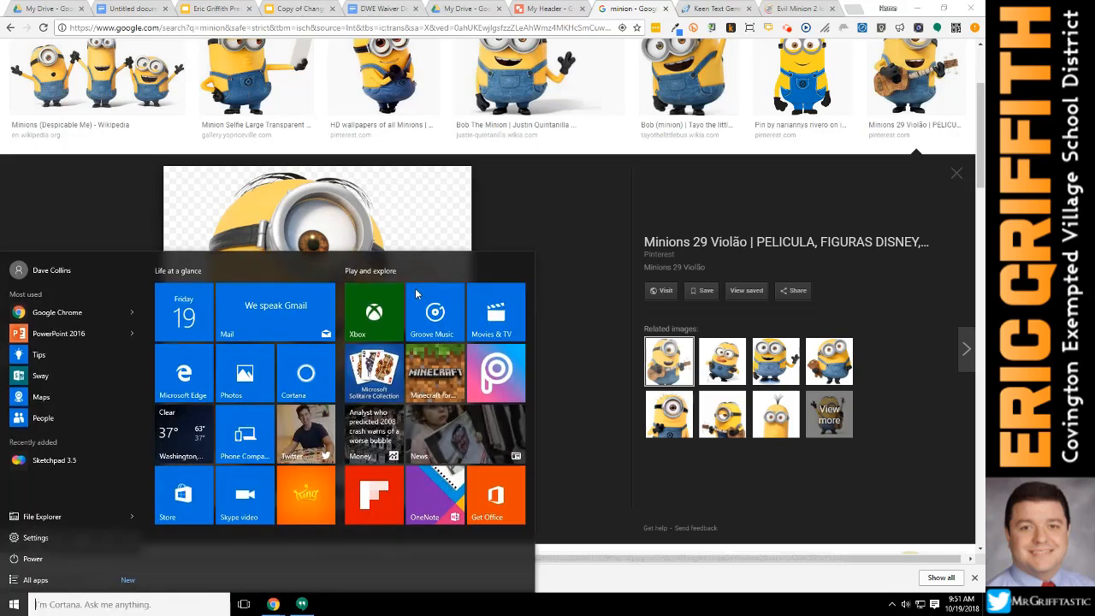
pyautogui.write('snip')
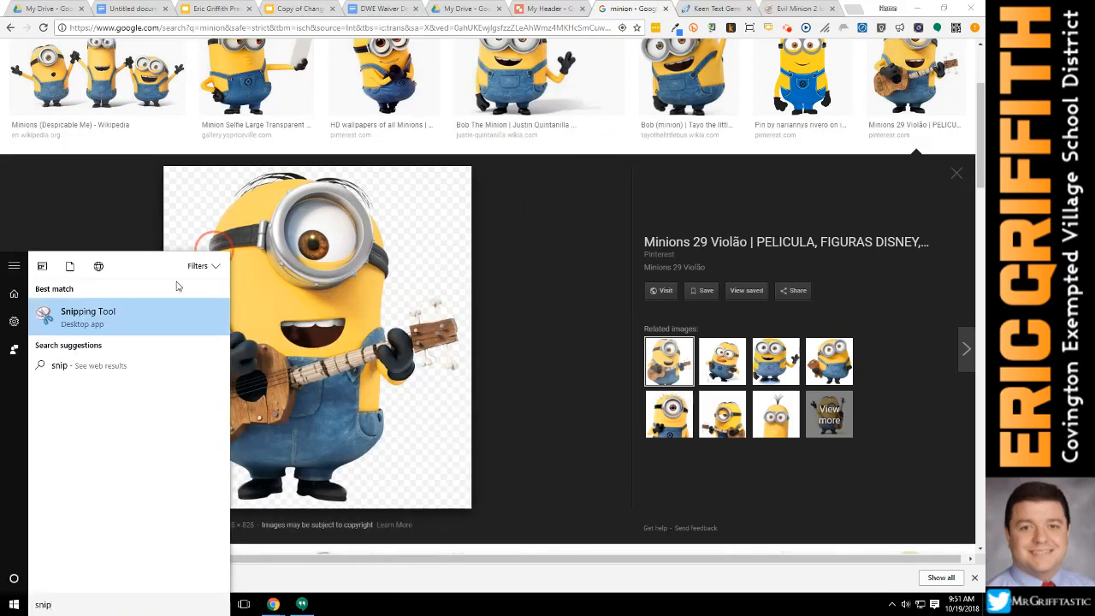
pyautogui.click(137, 320)
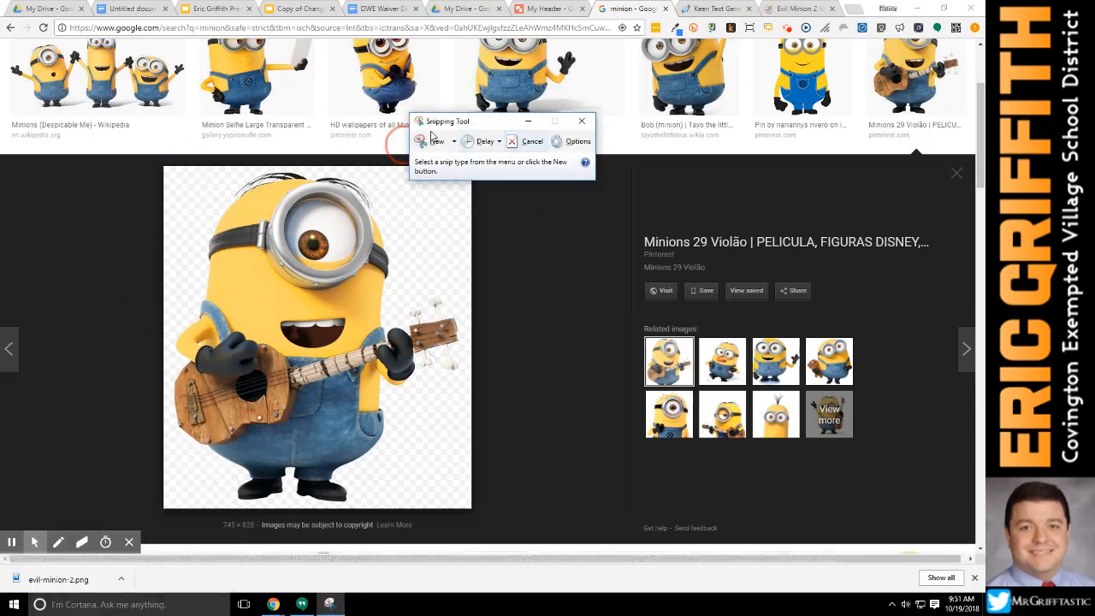
pyautogui.click(436, 144)
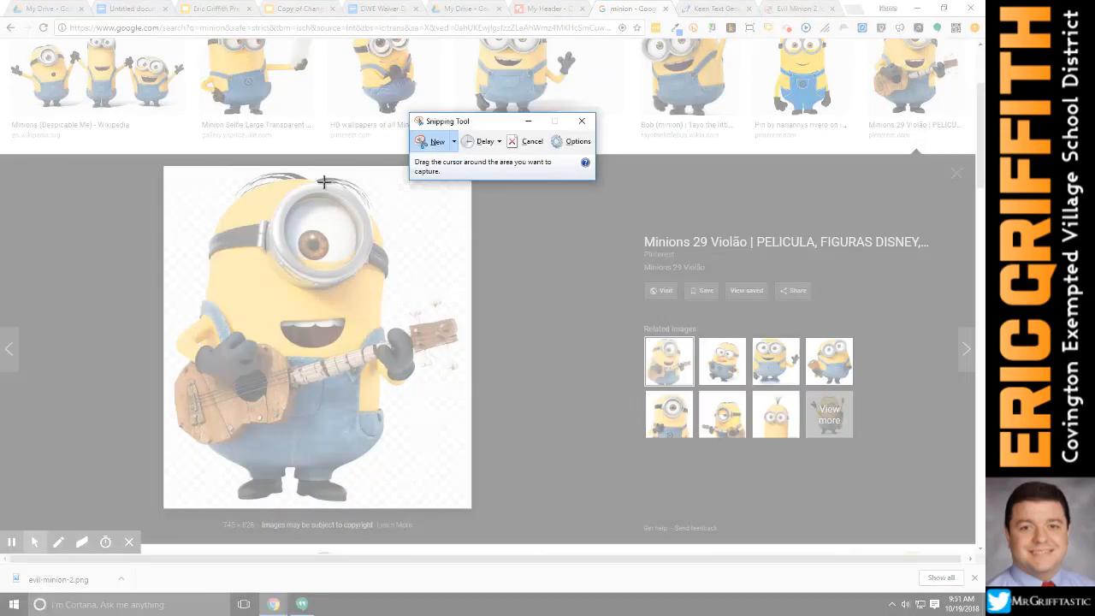
pyautogui.moveTo(164, 168); pyautogui.dragTo(466, 509)
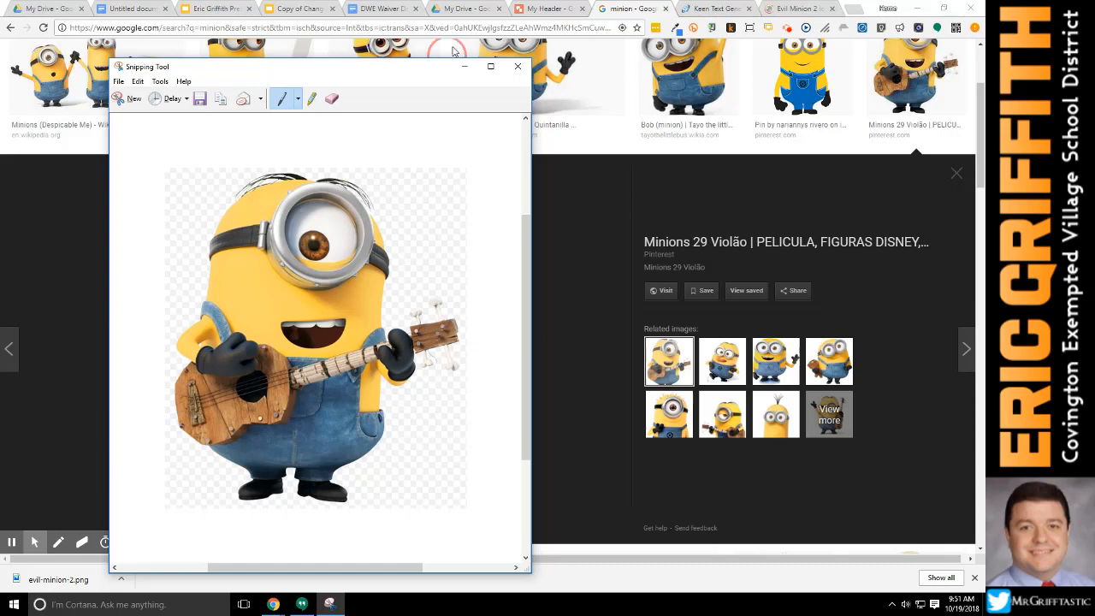
# Paste the captured minion picture into the My Header drawing
pyautogui.click(532, 11)
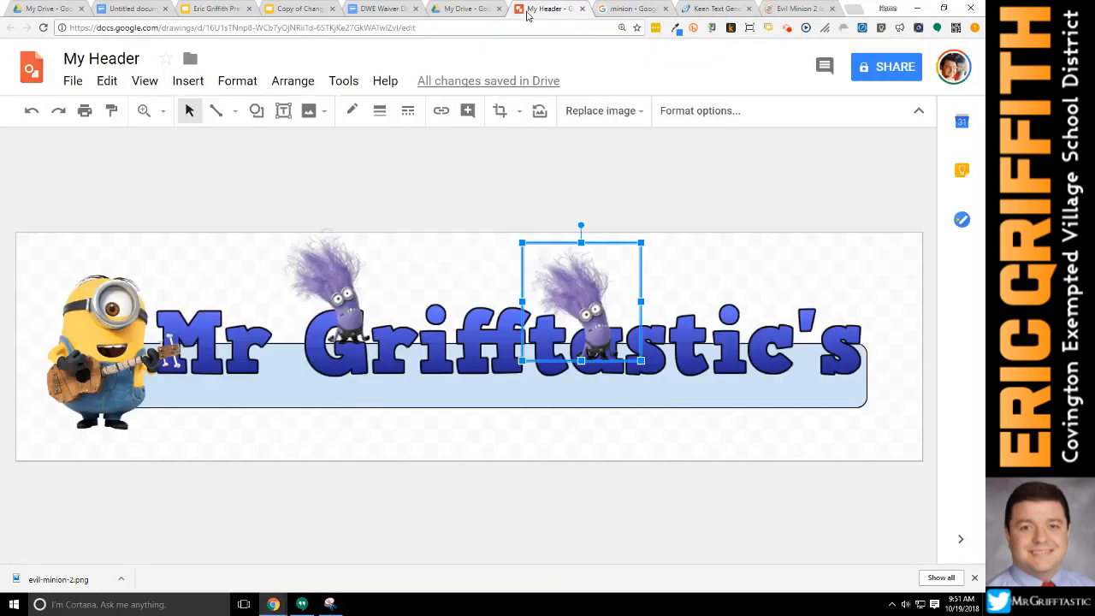
pyautogui.click(107, 80)
pyautogui.click(136, 220)
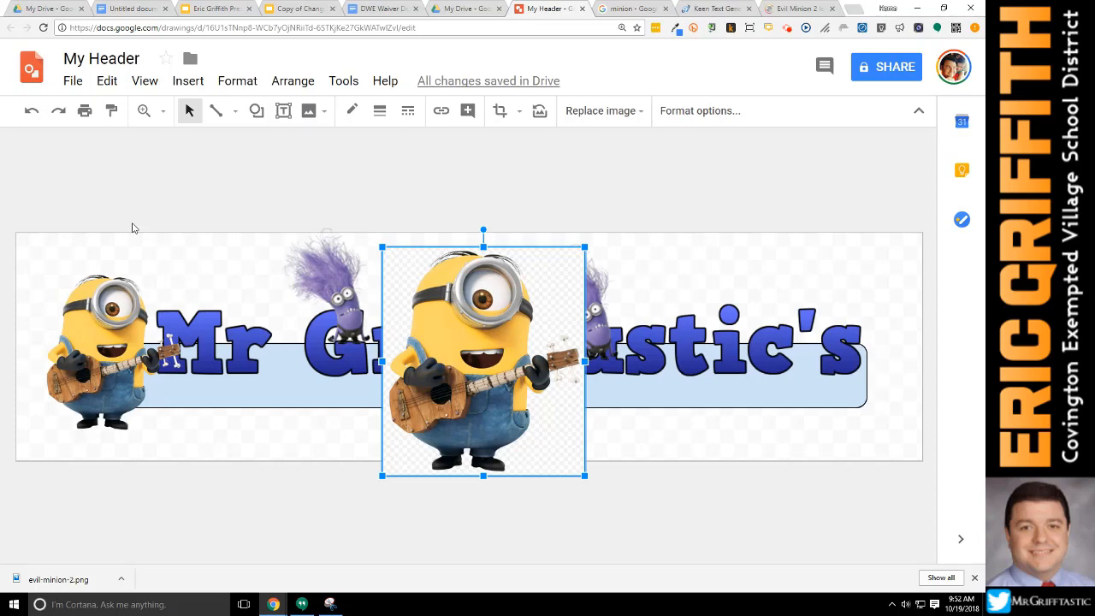
# Delete the pasted minion snip from the My Header drawing and search the web images for "minion copy right"
pyautogui.press('Delete')
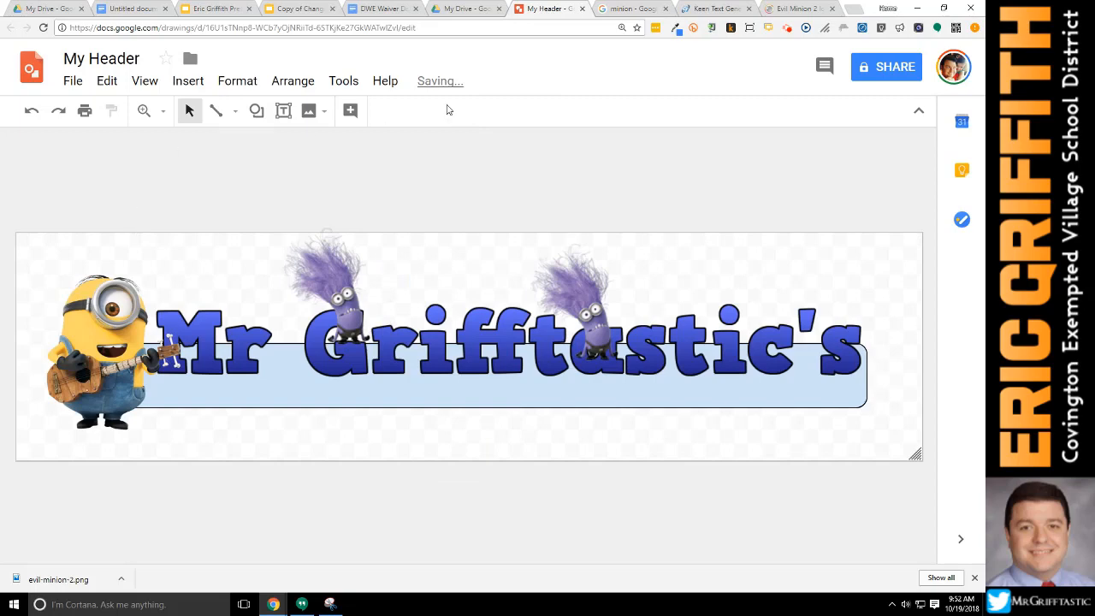
pyautogui.click(635, 11)
pyautogui.scroll(2, 362, 274)
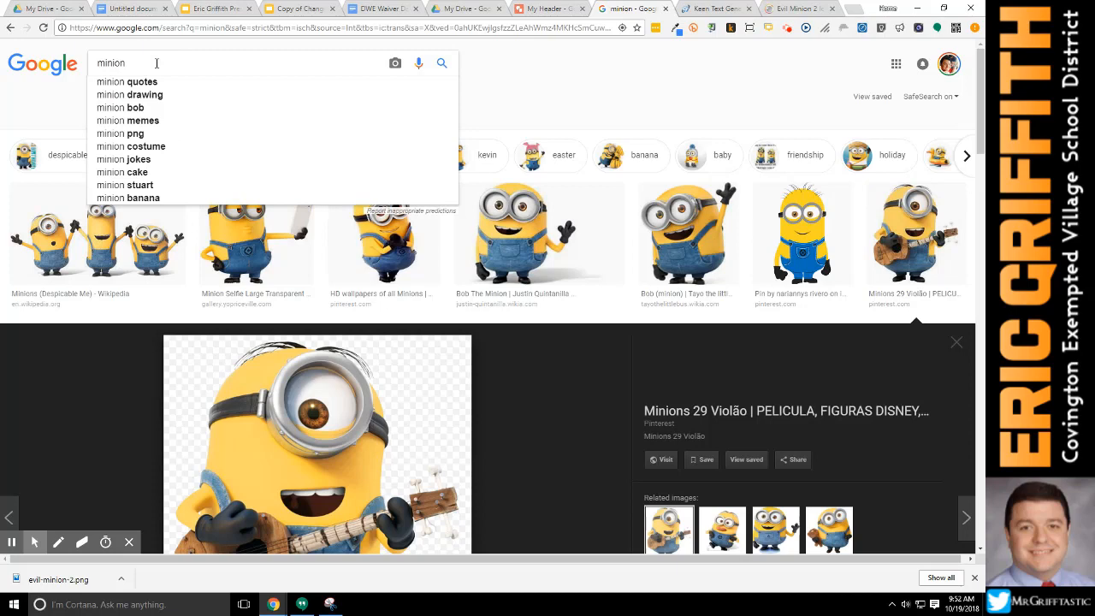
pyautogui.write('copy righ')
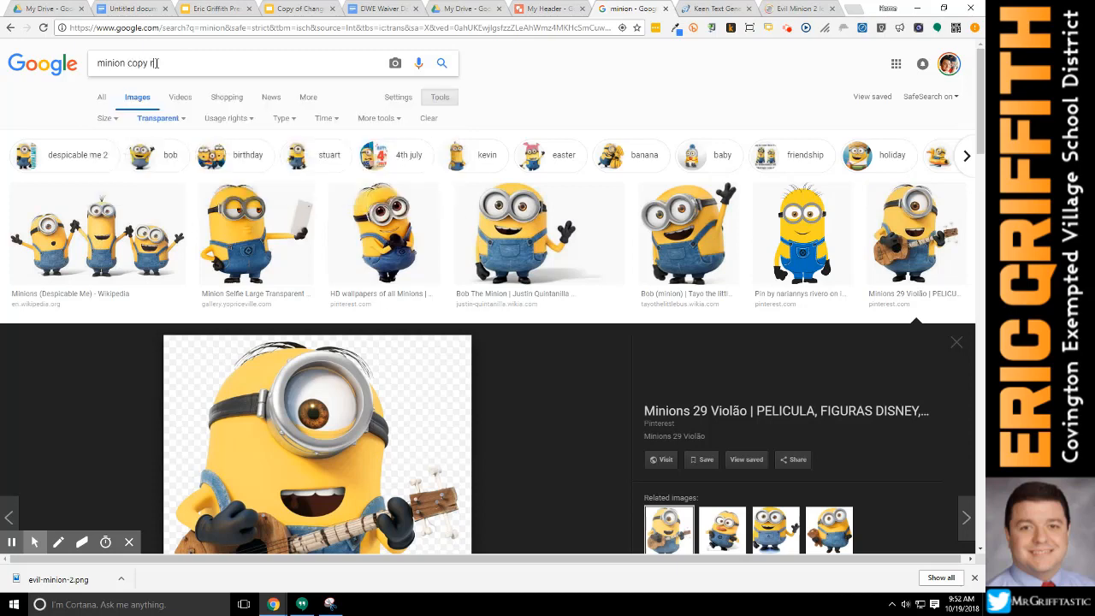
pyautogui.write('t')
pyautogui.press('Return')
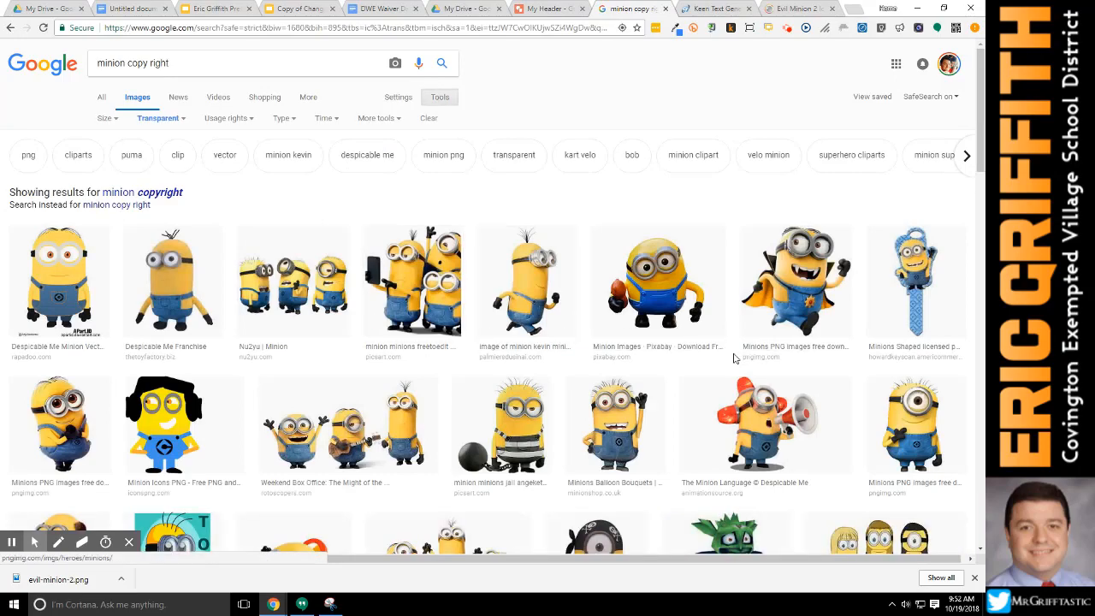
# Look through the minion image results and enlarge the rotoscopers.com picture of three minions standing side by side
pyautogui.scroll(-2, 734, 359)
pyautogui.scroll(-2, 445, 360)
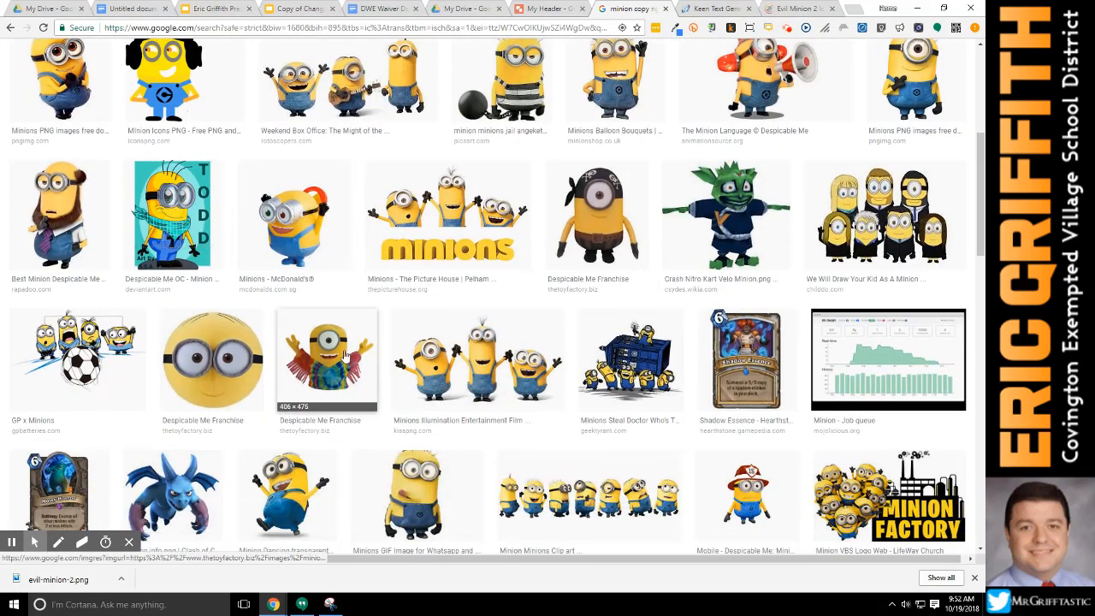
pyautogui.scroll(-2, 599, 223)
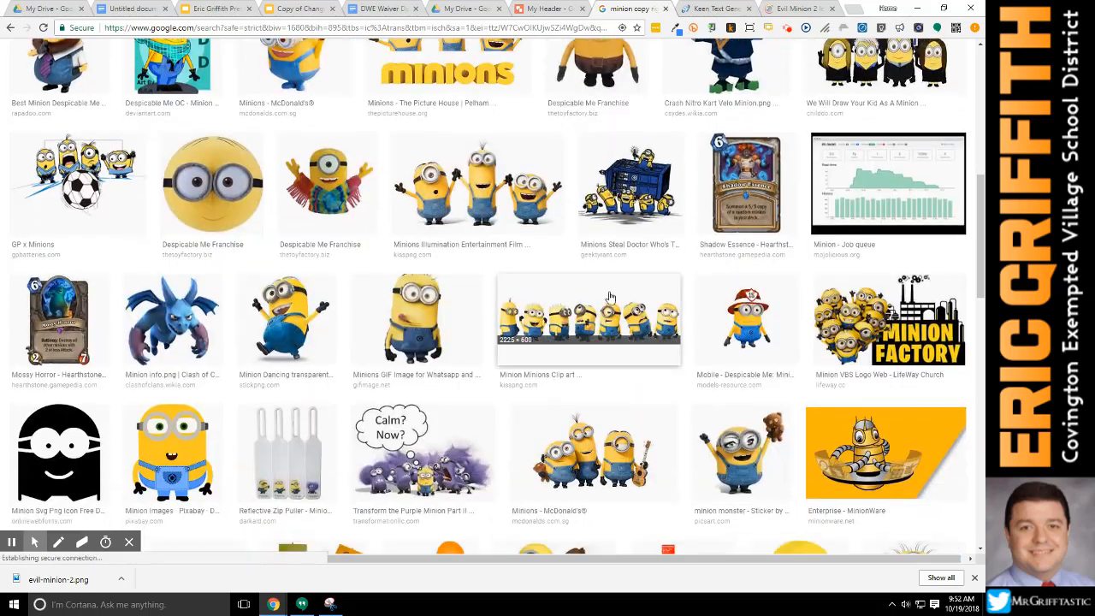
pyautogui.click(623, 319)
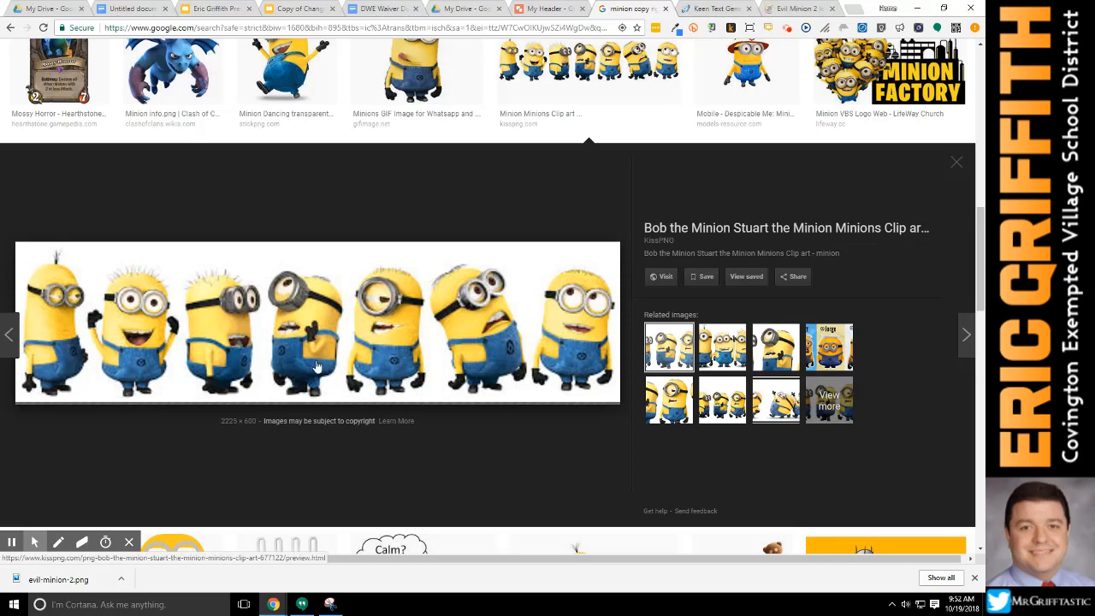
pyautogui.scroll(3, 409, 338)
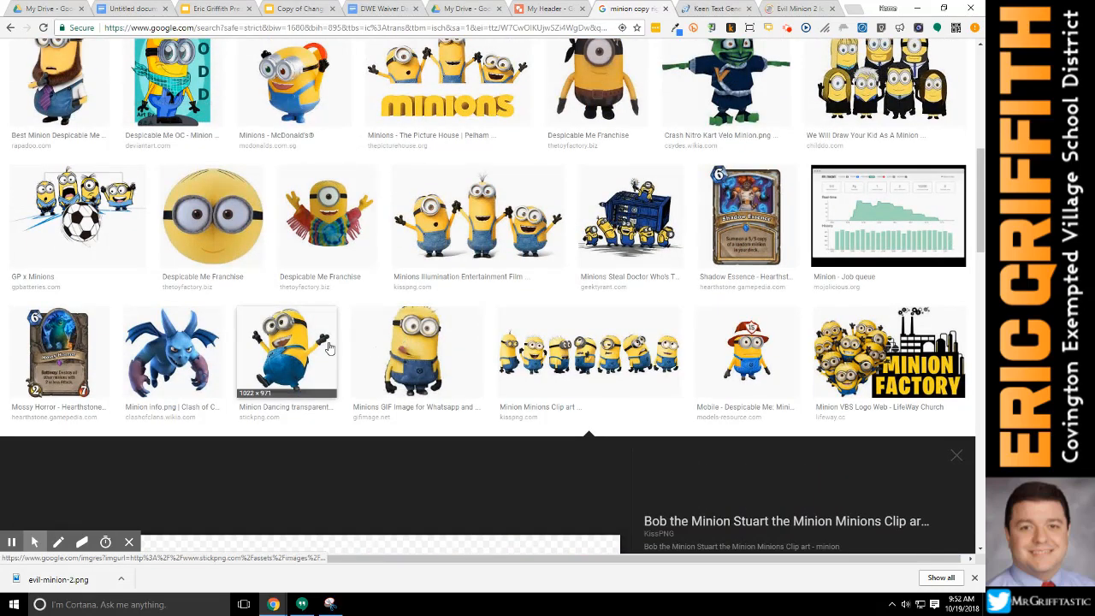
pyautogui.scroll(3, 331, 346)
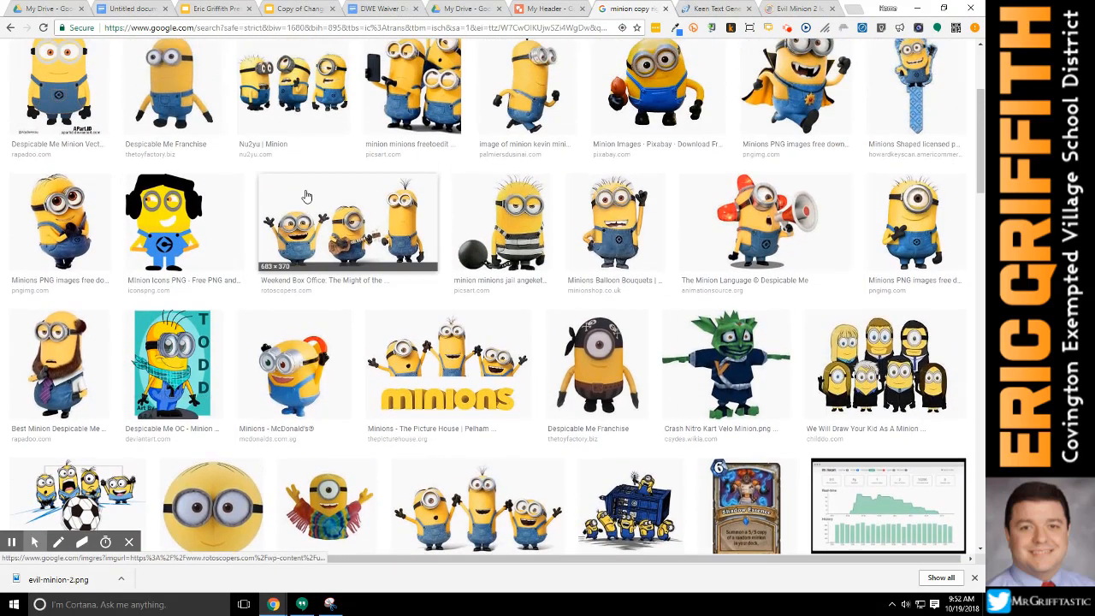
pyautogui.click(306, 197)
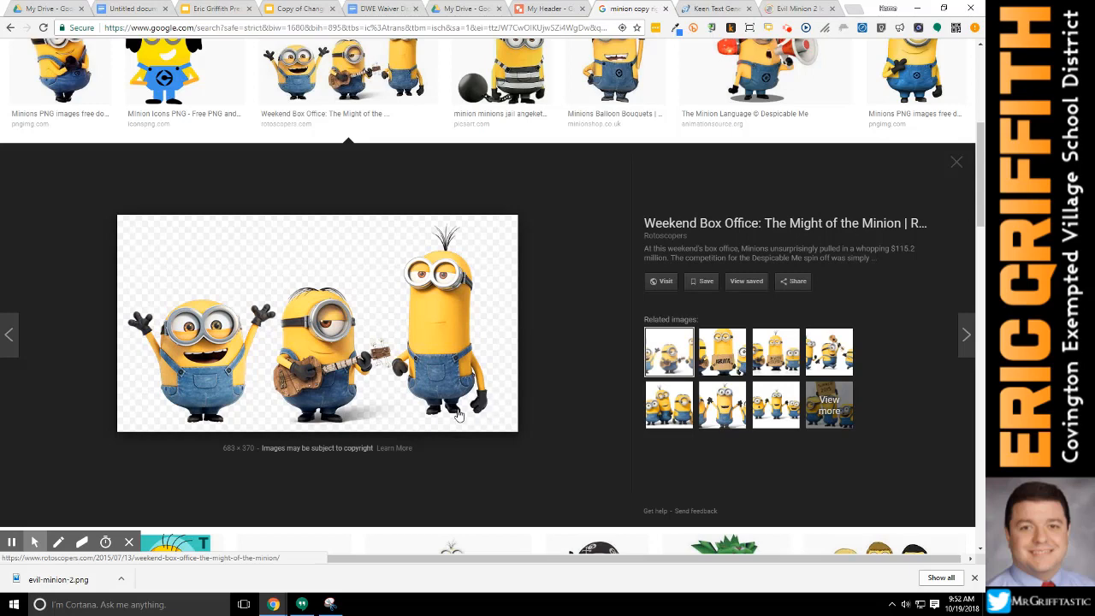
# Add the three-minion picture to the My Header drawing and place it over the lower middle of the header
pyautogui.moveTo(419, 390)
pyautogui.mouseDown()
pyautogui.moveTo(410, 376)
pyautogui.moveTo(456, 333)
pyautogui.moveTo(543, 17)
pyautogui.moveTo(633, 296)
pyautogui.moveTo(621, 391)
pyautogui.mouseUp()
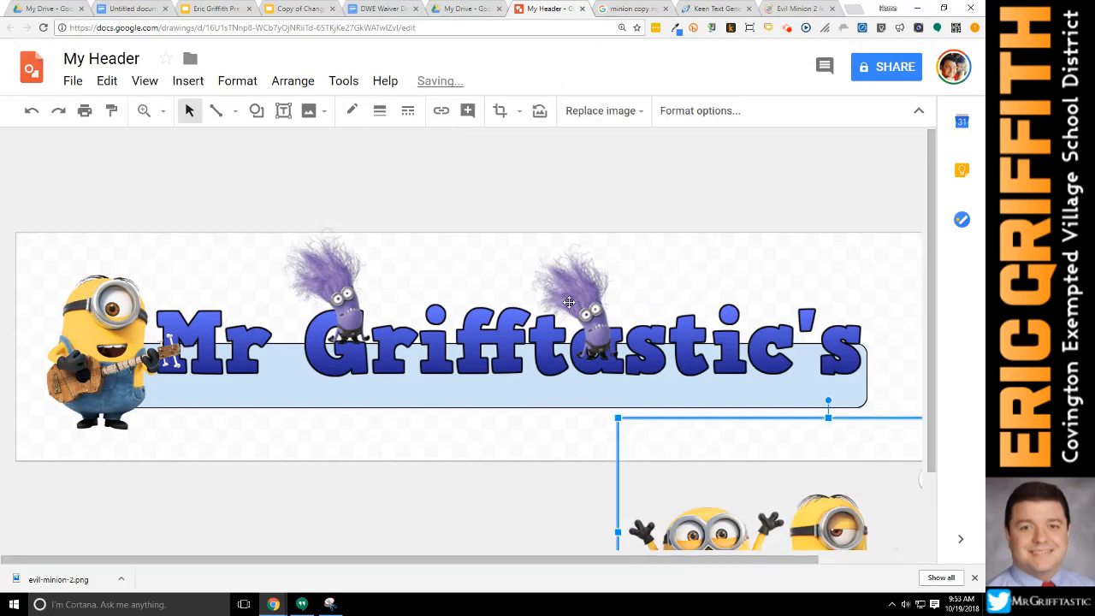
pyautogui.moveTo(687, 472); pyautogui.dragTo(374, 267)
pyautogui.moveTo(434, 289); pyautogui.dragTo(508, 447)
# Delete both purple evil minions and the Mr Grifftastic's title image from the drawing
pyautogui.click(560, 265)
pyautogui.press('Delete')
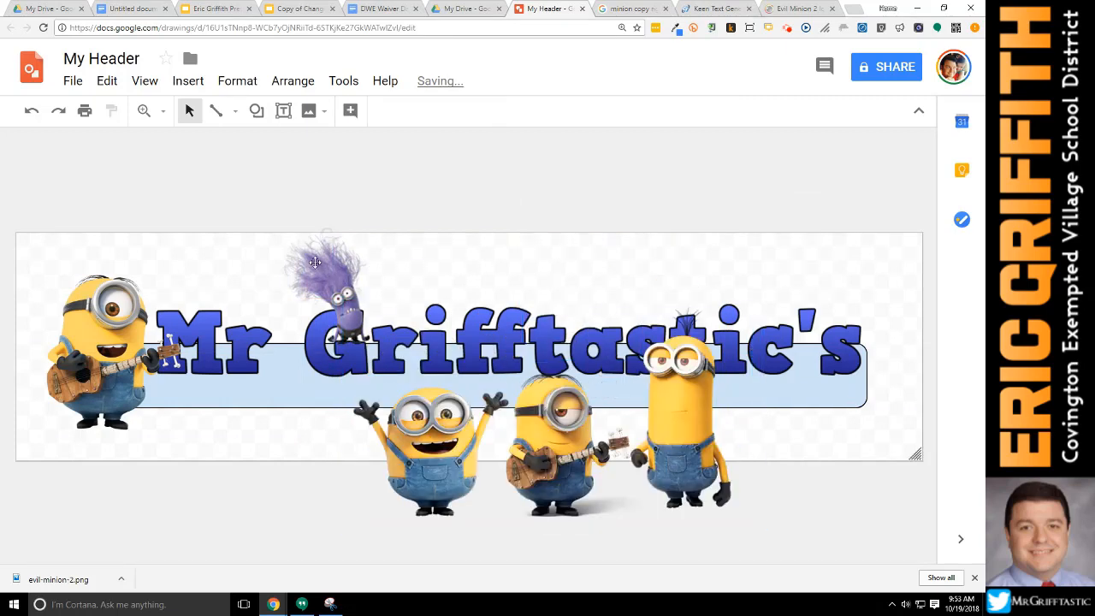
pyautogui.click(329, 263)
pyautogui.press('Delete')
pyautogui.click(441, 344)
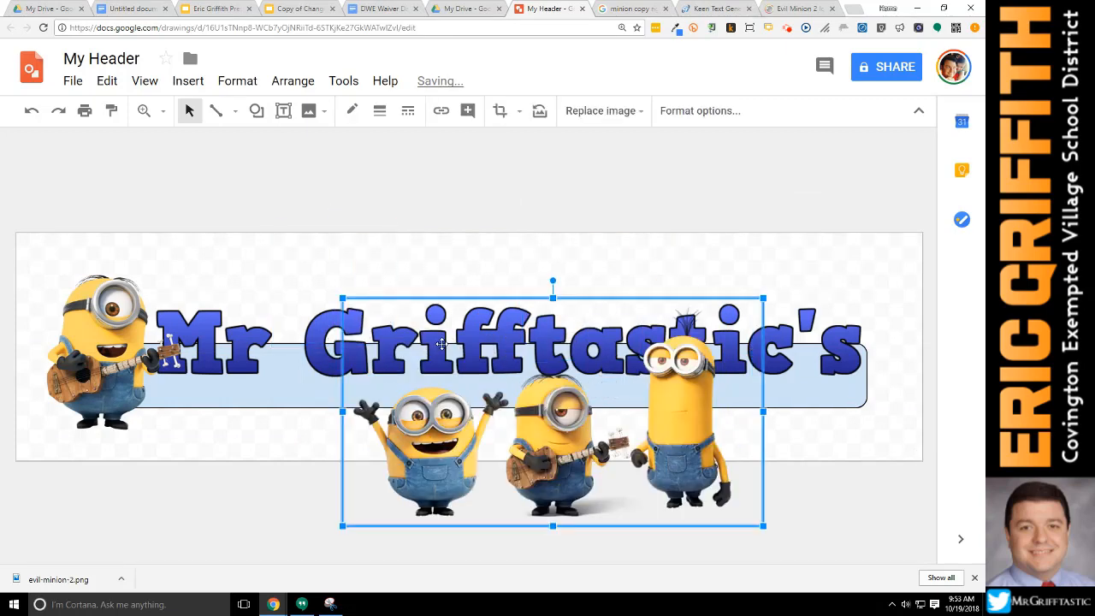
pyautogui.click(329, 321)
pyautogui.press('Delete')
# Move the three-minion picture up onto the canvas and crop it to only the minion with raised arms
pyautogui.moveTo(431, 472); pyautogui.dragTo(318, 392)
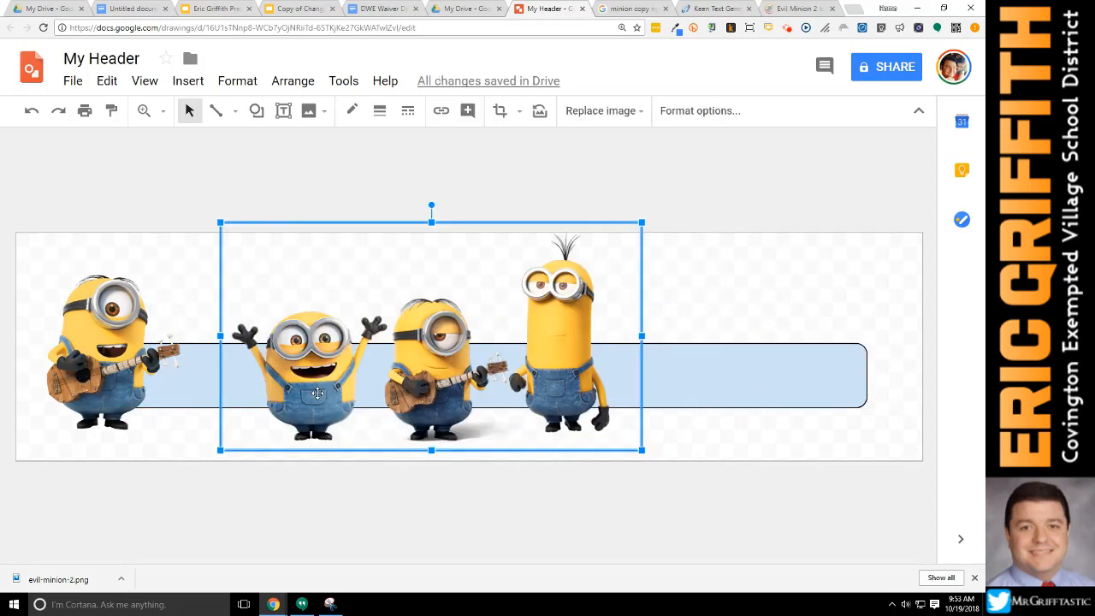
pyautogui.click(501, 111)
pyautogui.moveTo(641, 333); pyautogui.dragTo(386, 332)
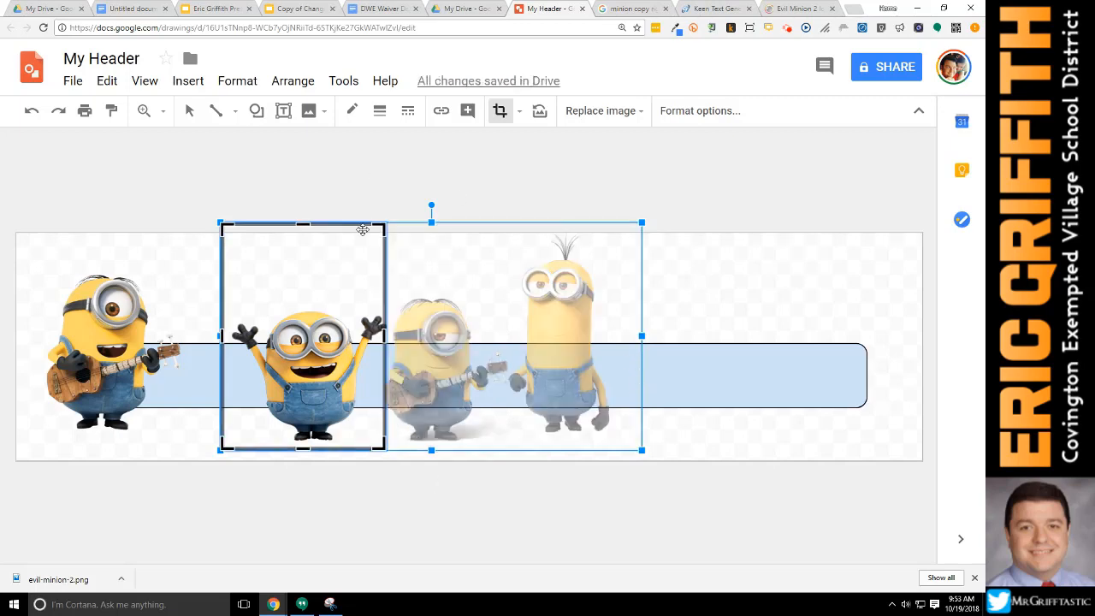
pyautogui.click(192, 248)
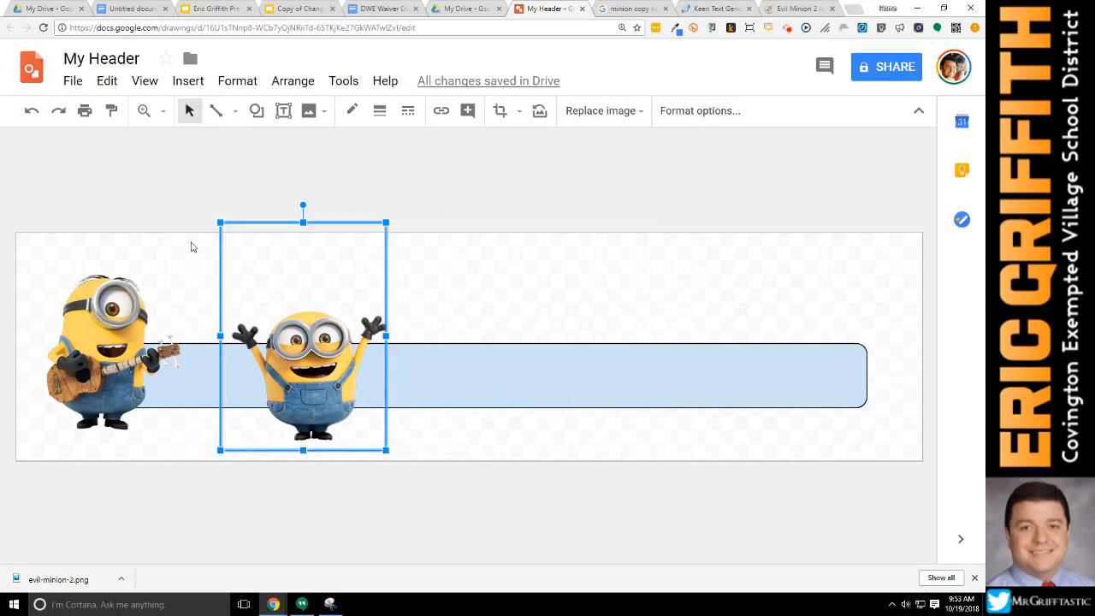
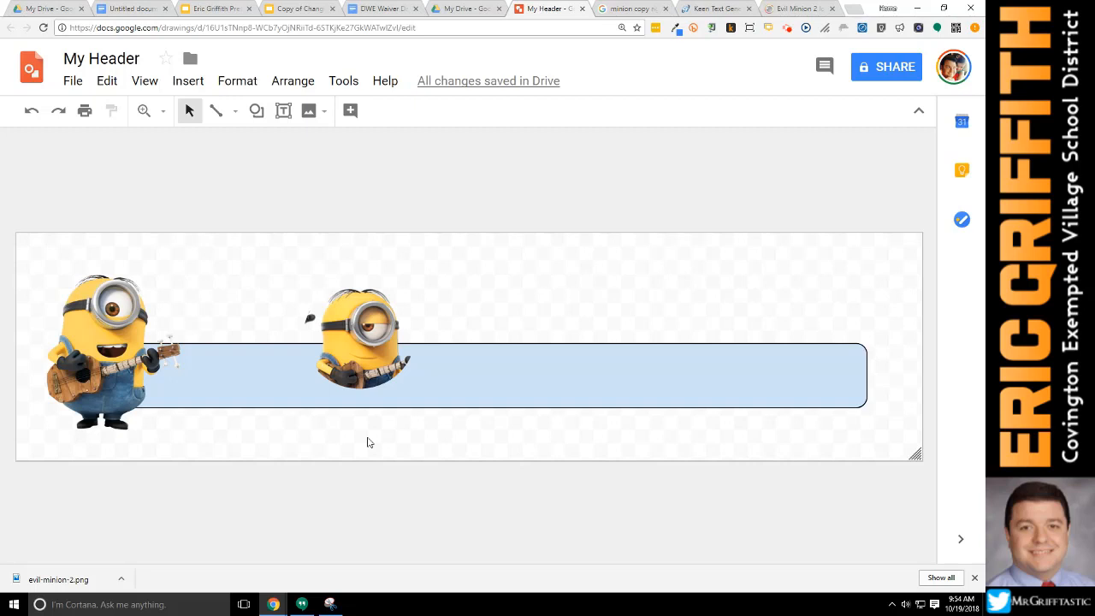
# Run a web search for the presenter's full name in the minion search tab and show the image results
pyautogui.click(621, 9)
pyautogui.click(572, 27)
pyautogui.write('eric')
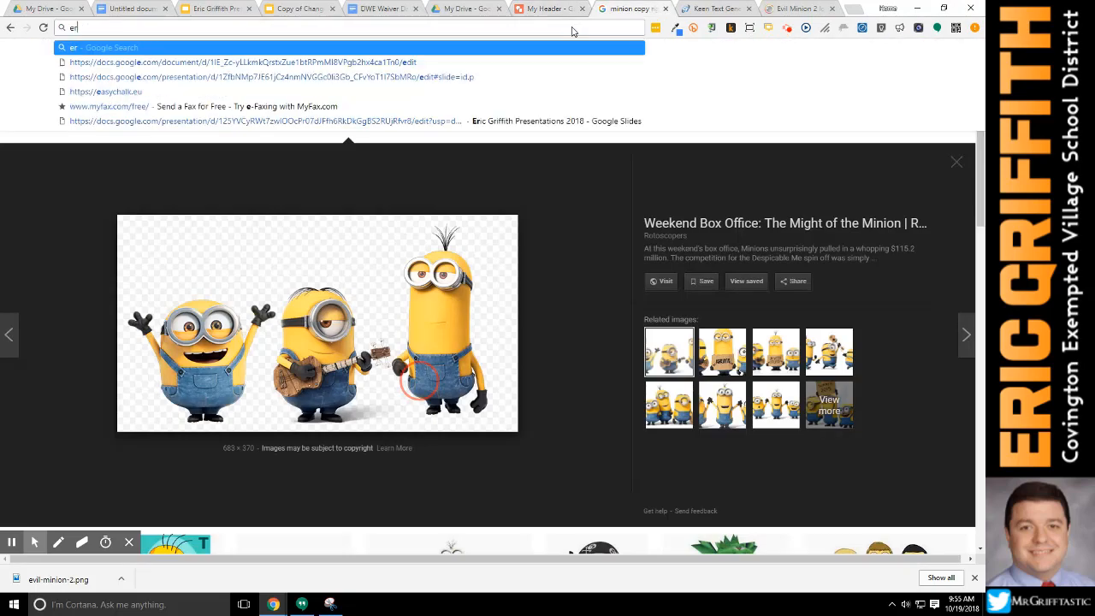
pyautogui.write(' griffith')
pyautogui.press('Return')
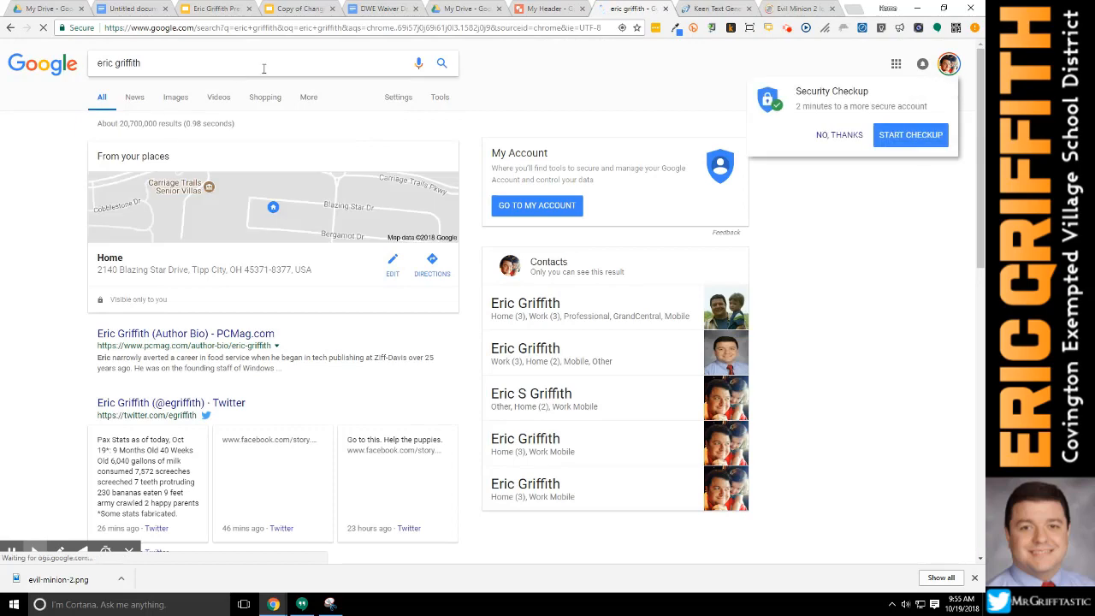
pyautogui.click(176, 97)
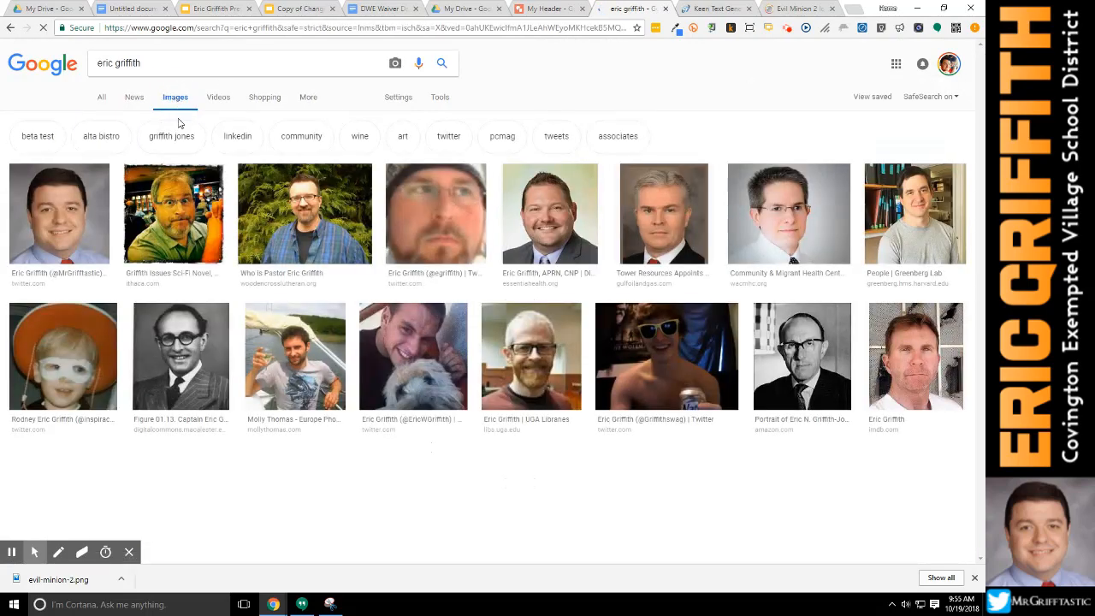
# Enlarge the first portrait in the results, add it to the My Header drawing and place it over the blue bar
pyautogui.click(74, 214)
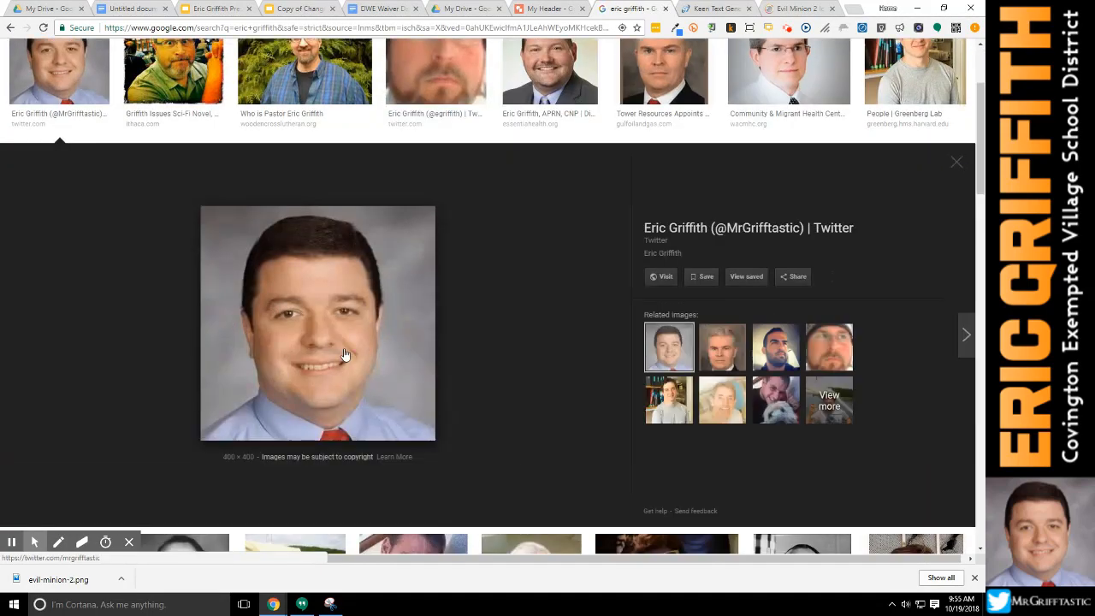
pyautogui.moveTo(347, 350); pyautogui.dragTo(612, 377)
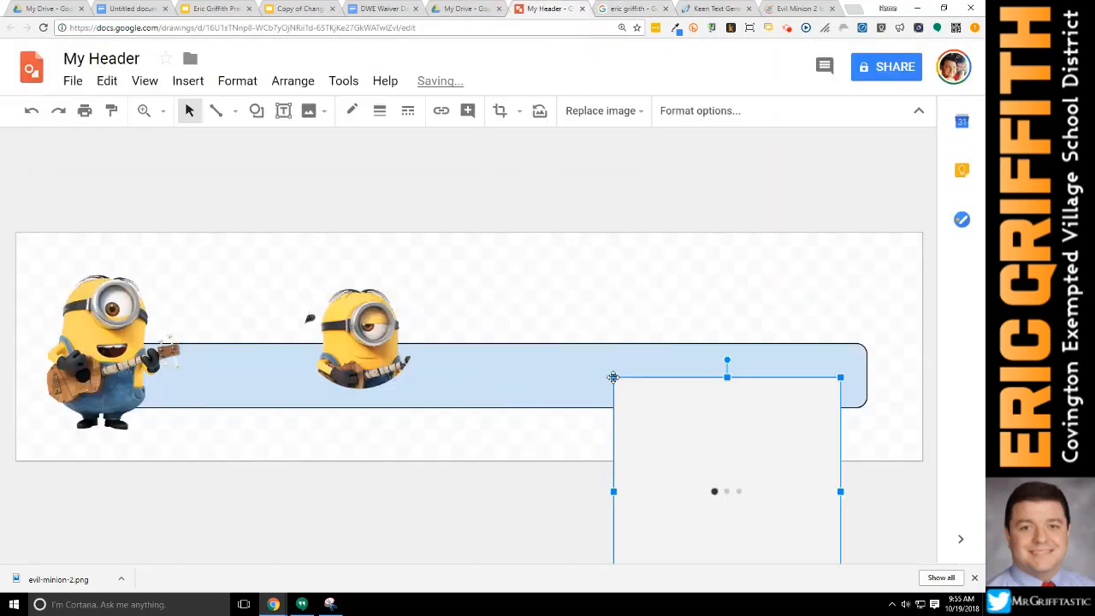
pyautogui.moveTo(686, 440); pyautogui.dragTo(569, 302)
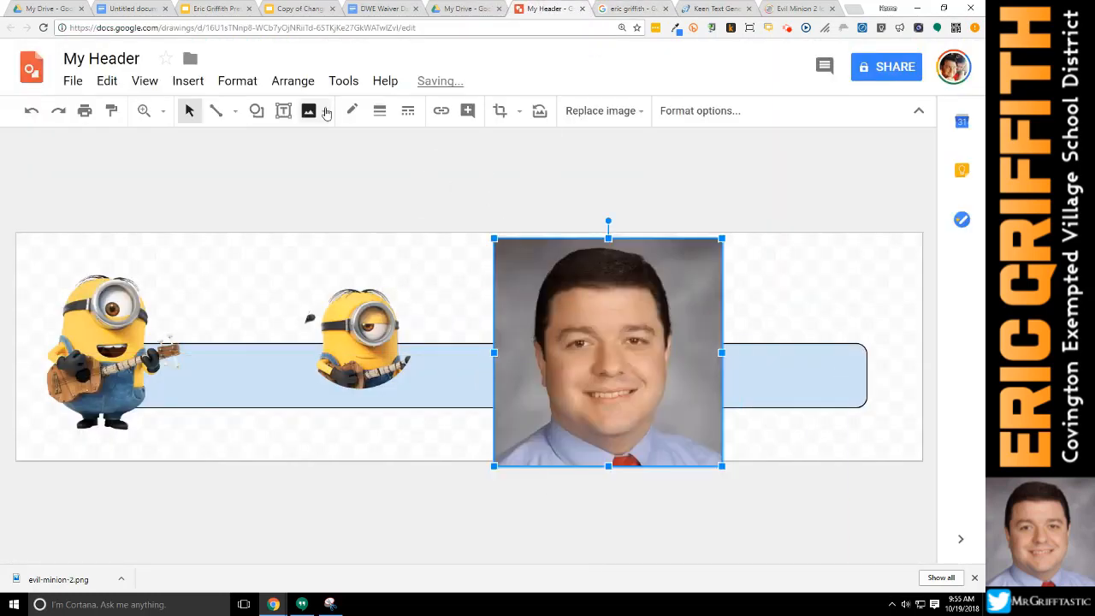
# Crop the portrait to the five-point star shape and adjust the star's inner points outward to reveal more of the face
pyautogui.click(519, 112)
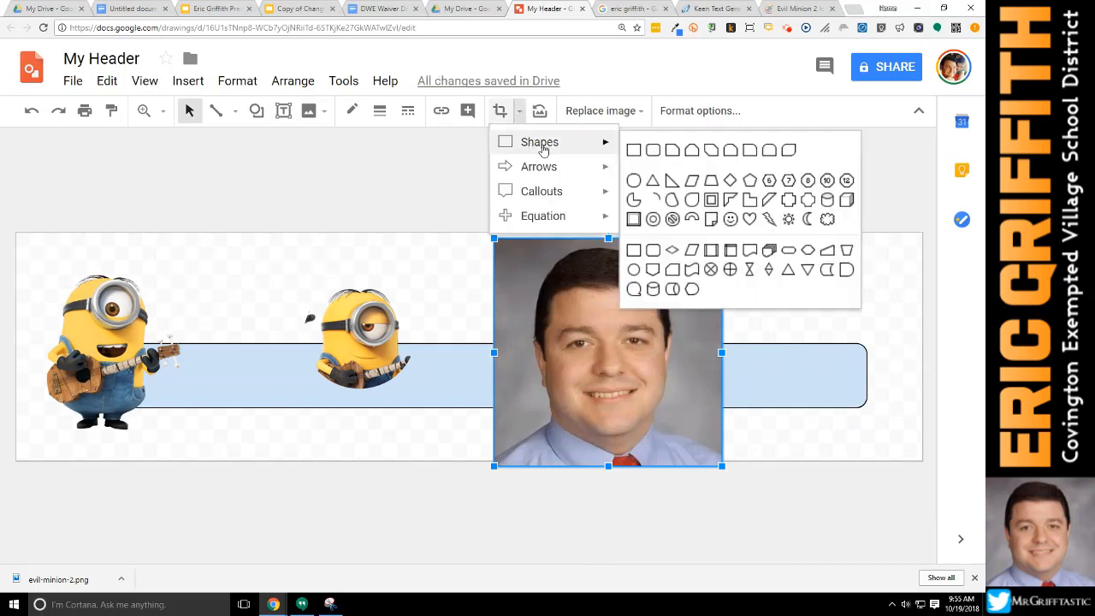
pyautogui.moveTo(550, 193)
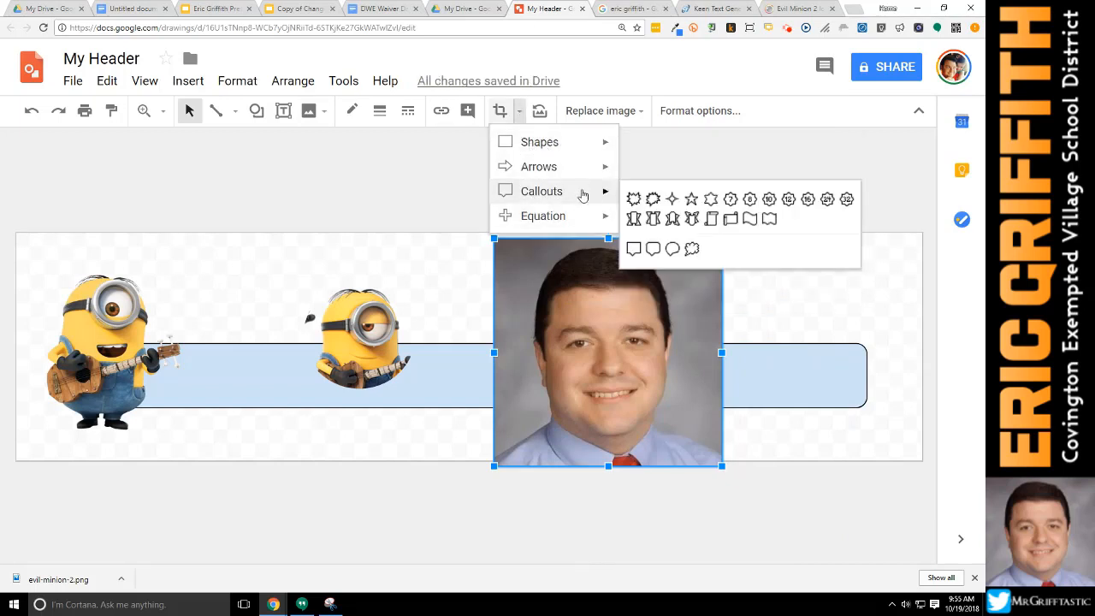
pyautogui.click(691, 202)
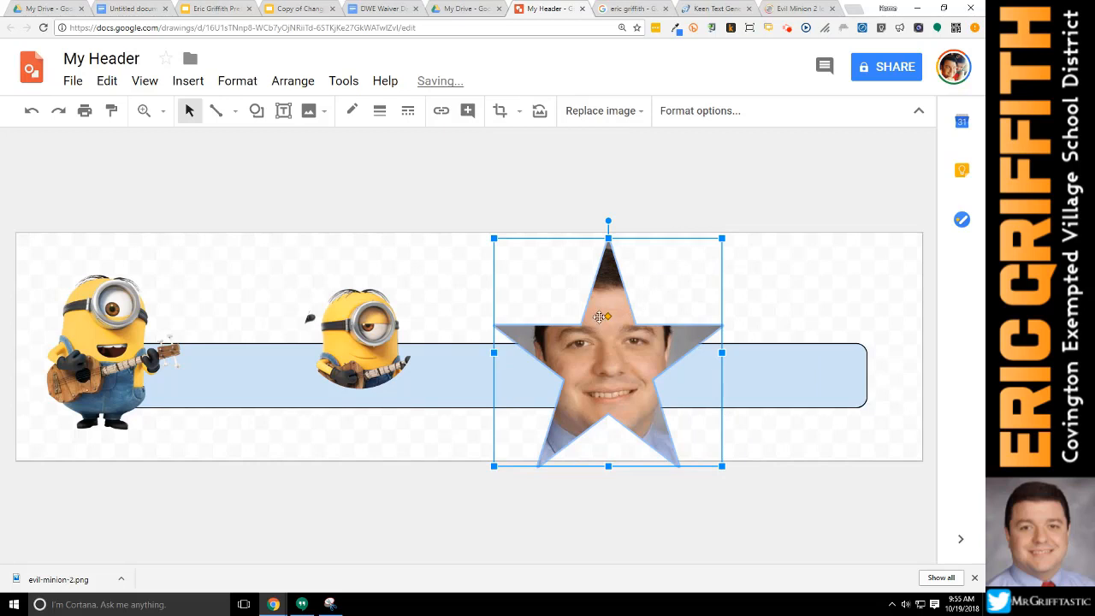
pyautogui.moveTo(608, 316); pyautogui.dragTo(595, 275)
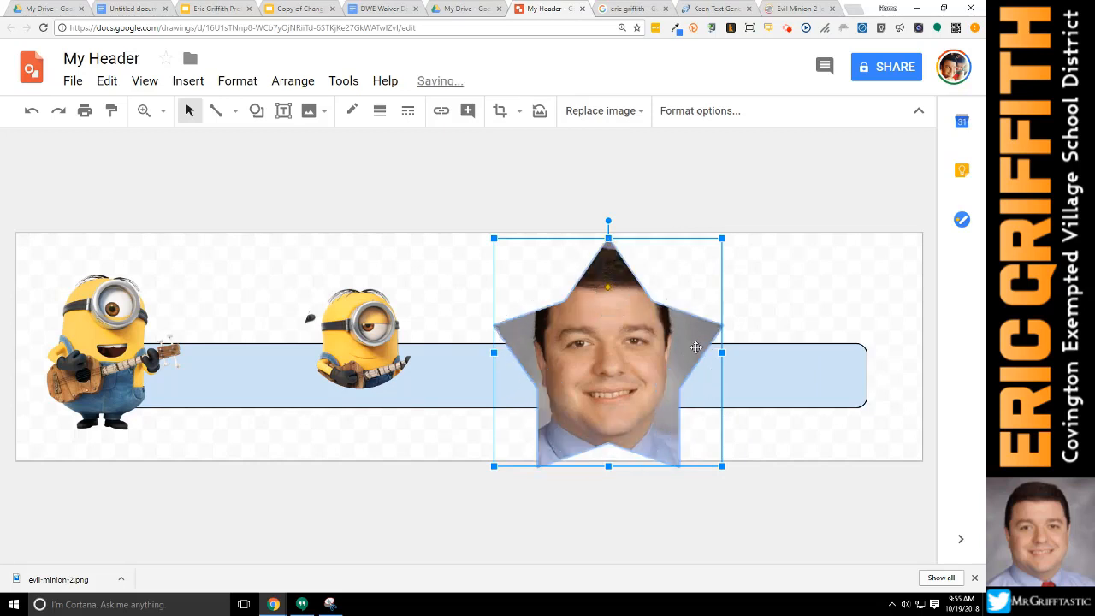
pyautogui.click(790, 430)
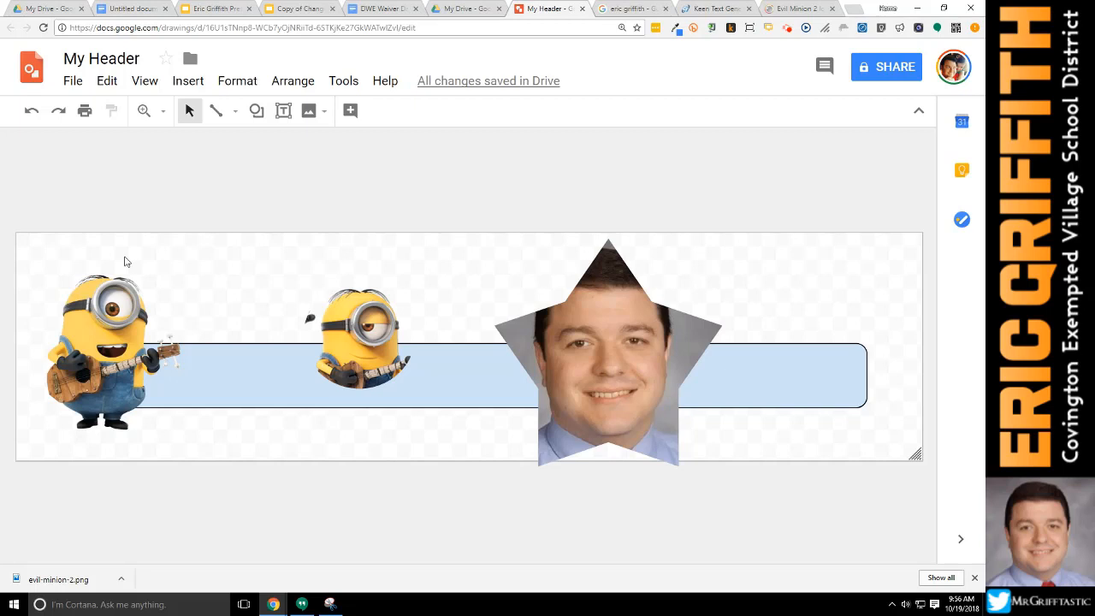
# Delete the star-shaped portrait and the round-cropped minion from the drawing
pyautogui.click(697, 400)
pyautogui.click(608, 429)
pyautogui.press('Delete')
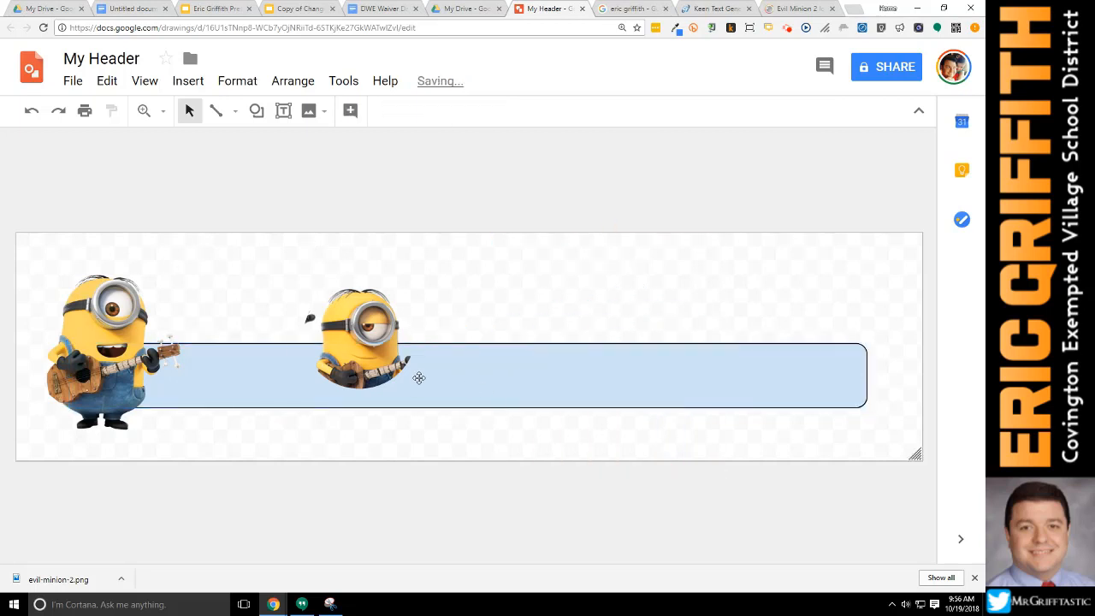
pyautogui.click(295, 347)
pyautogui.click(352, 323)
pyautogui.press('Delete')
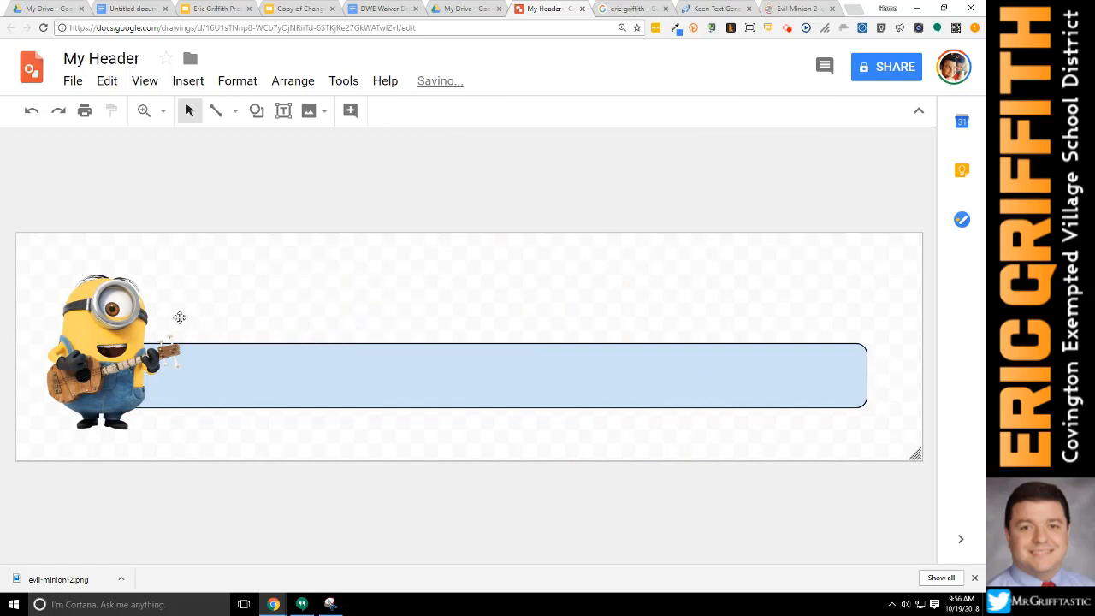
# Move the guitar-playing minion slightly to the right so it stands over the left end of the blue bar
pyautogui.click(177, 316)
pyautogui.moveTo(182, 326); pyautogui.dragTo(182, 326)
pyautogui.click(277, 303)
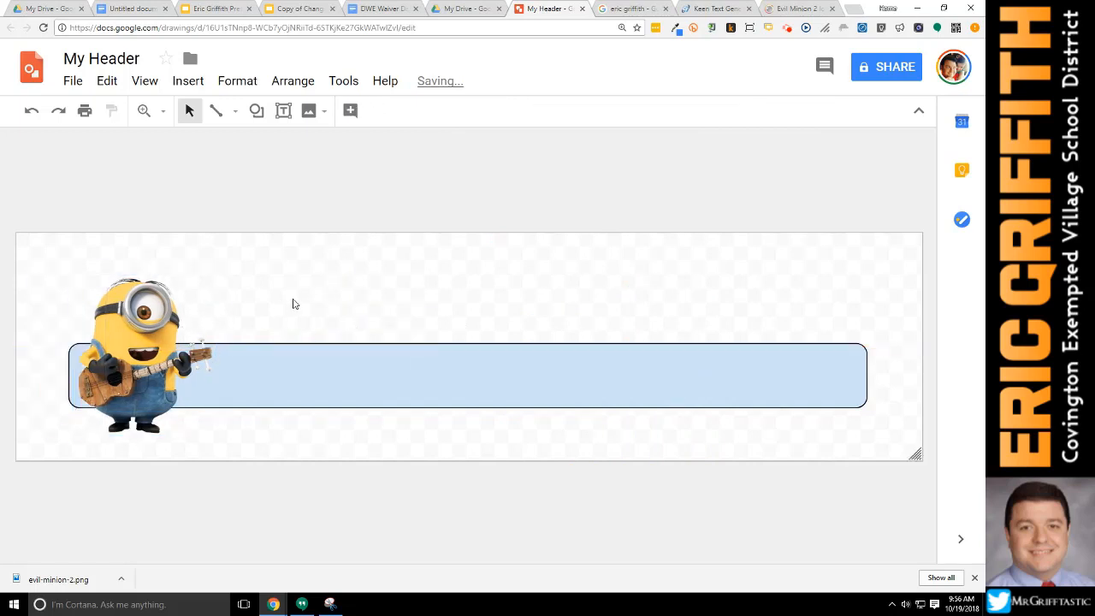
# Paste two copies of the guitar-playing minion in a level row along the blue bar, and select the original
pyautogui.click(125, 337)
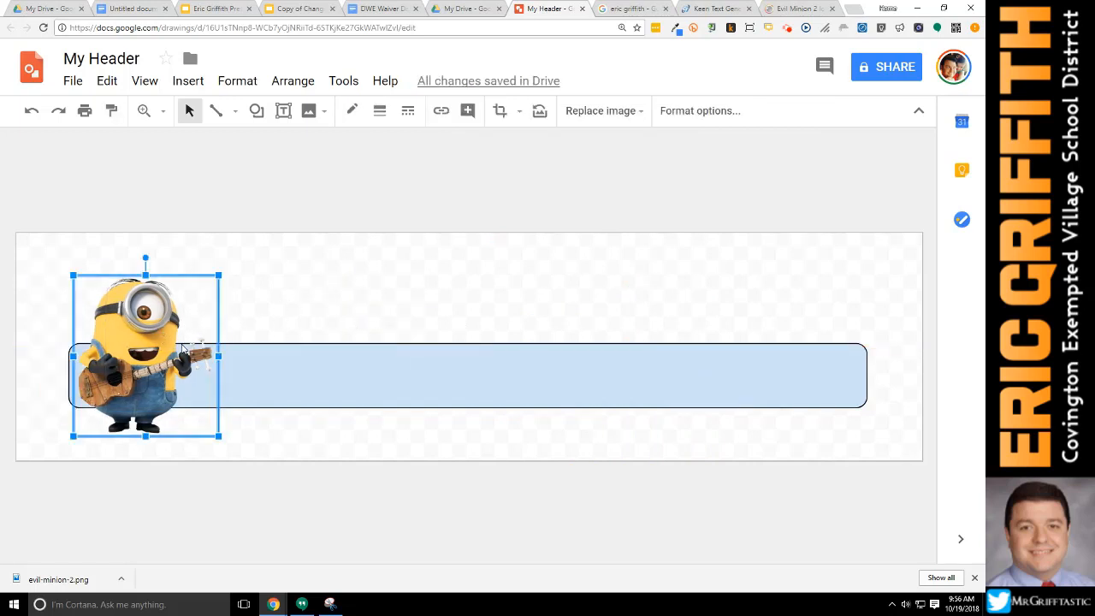
pyautogui.hotkey('ctrl', 'v')
pyautogui.moveTo(172, 355); pyautogui.dragTo(386, 340)
pyautogui.hotkey('ctrl', 'v')
pyautogui.moveTo(233, 361); pyautogui.dragTo(671, 334)
pyautogui.moveTo(390, 339); pyautogui.dragTo(410, 338)
pyautogui.click(609, 304)
pyautogui.moveTo(609, 305); pyautogui.dragTo(622, 304)
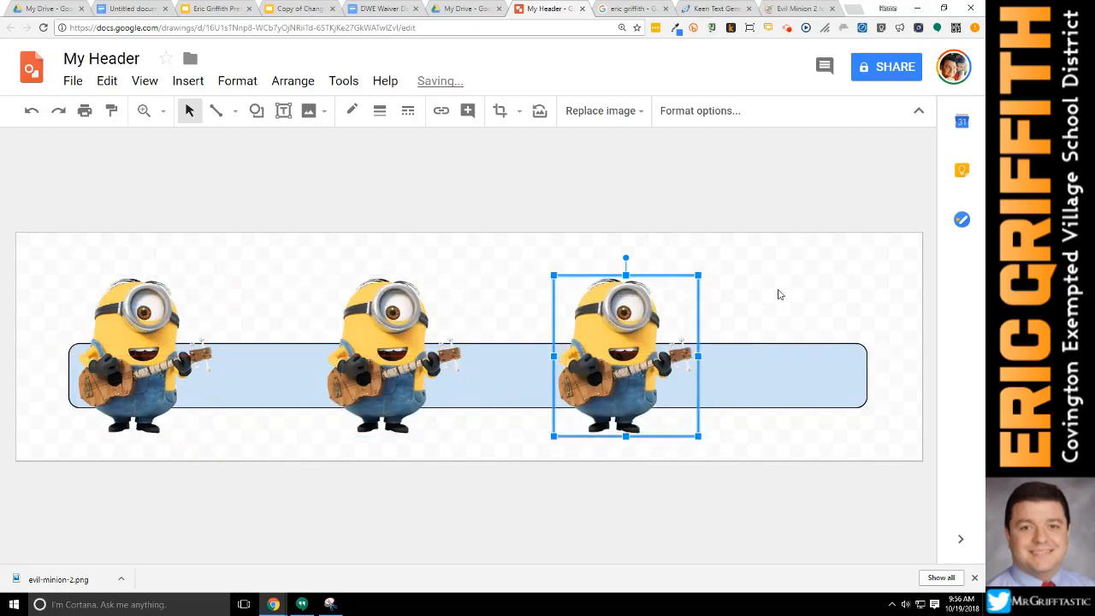
pyautogui.click(777, 293)
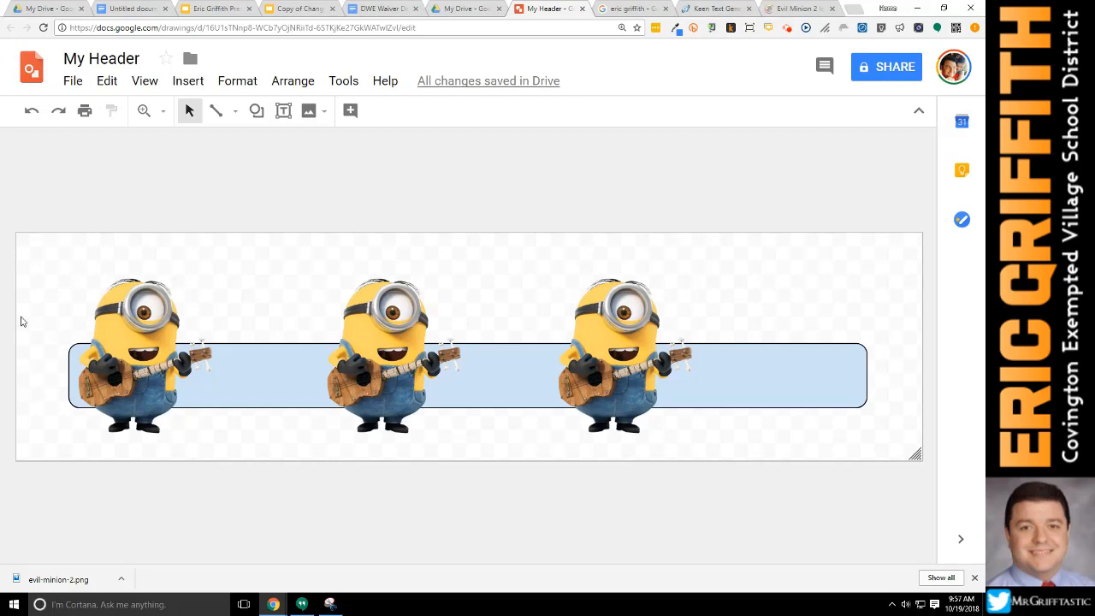
pyautogui.click(159, 350)
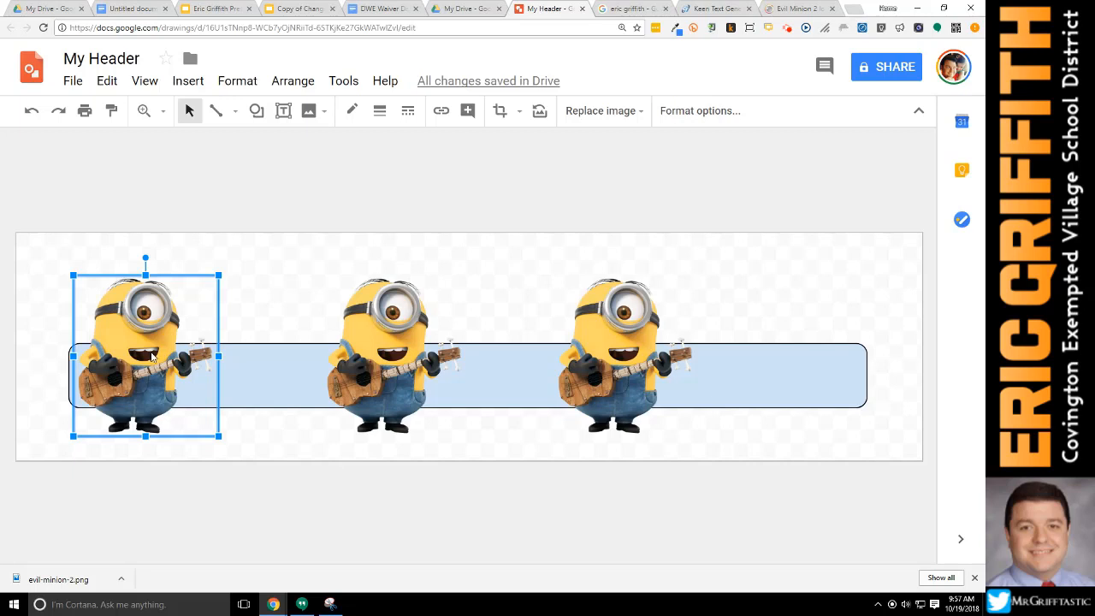
pyautogui.rightClick(150, 333)
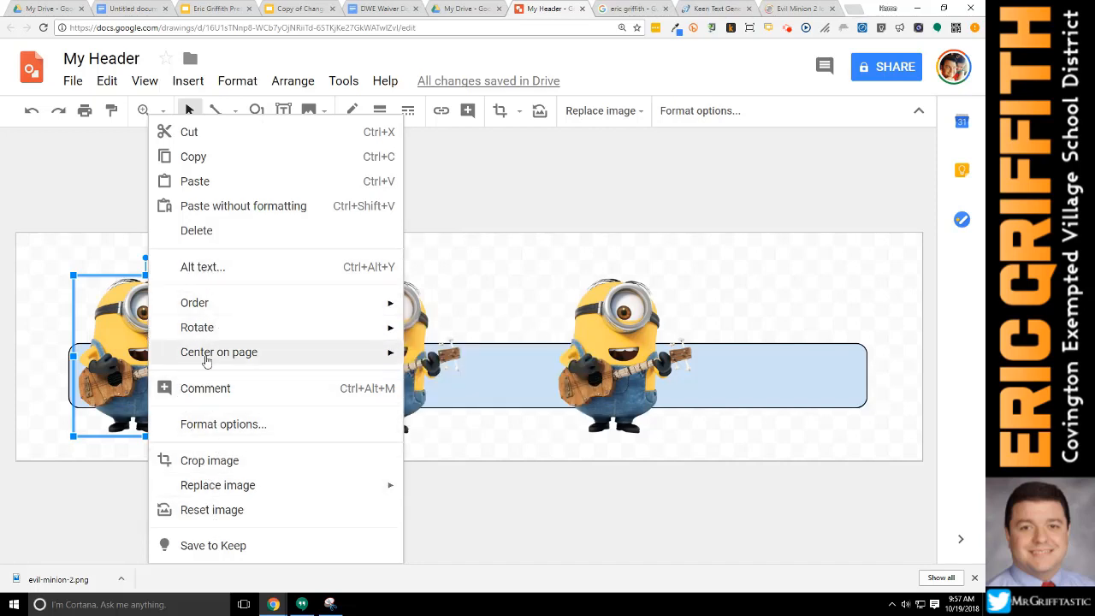
pyautogui.click(188, 111)
pyautogui.click(161, 320)
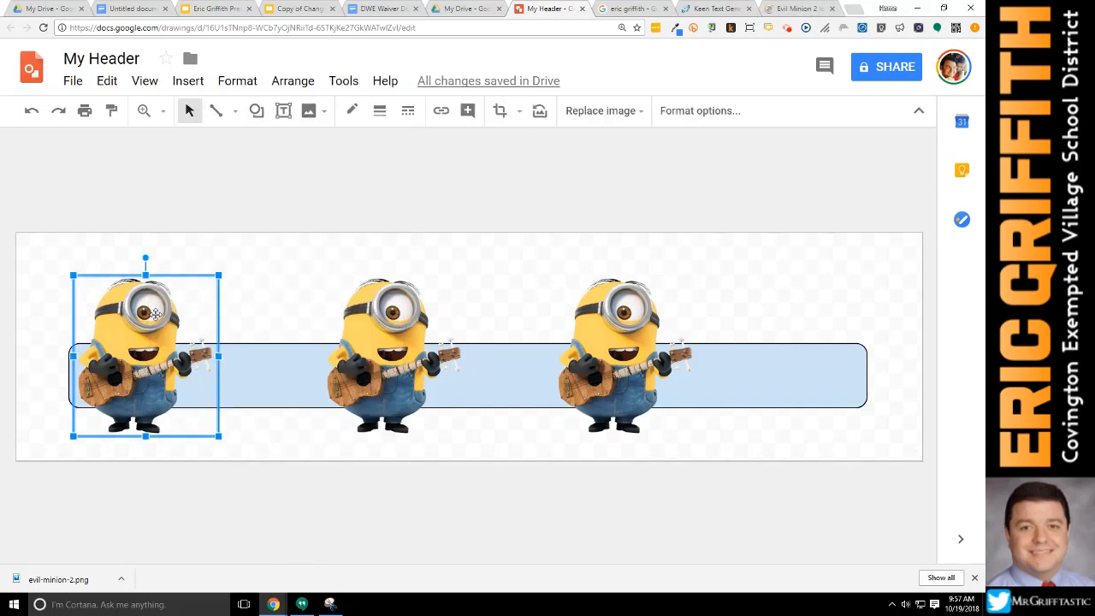
pyautogui.click(442, 111)
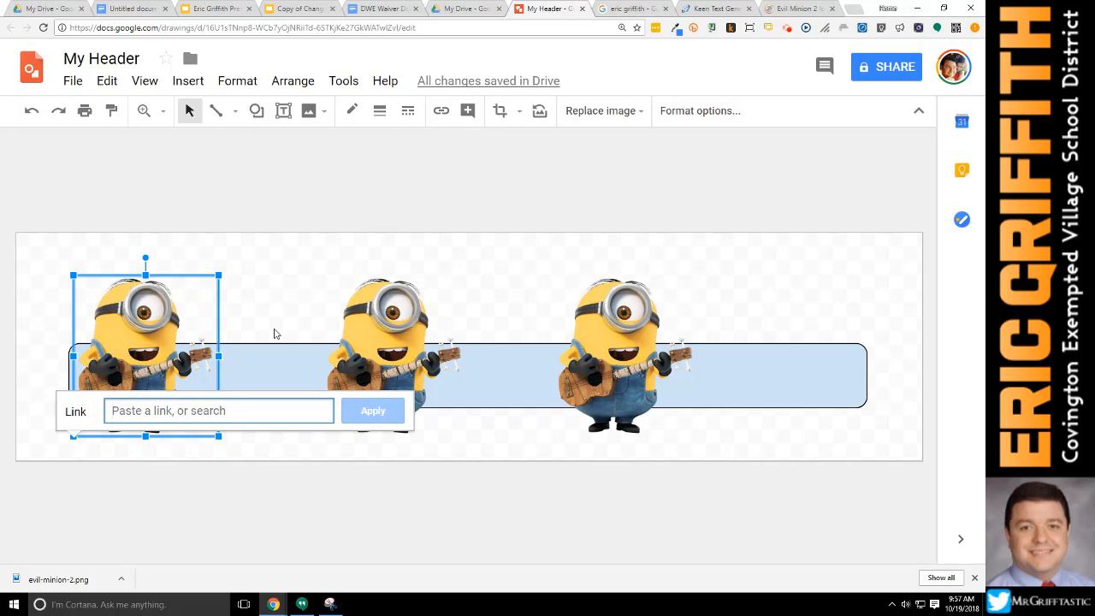
pyautogui.write('www')
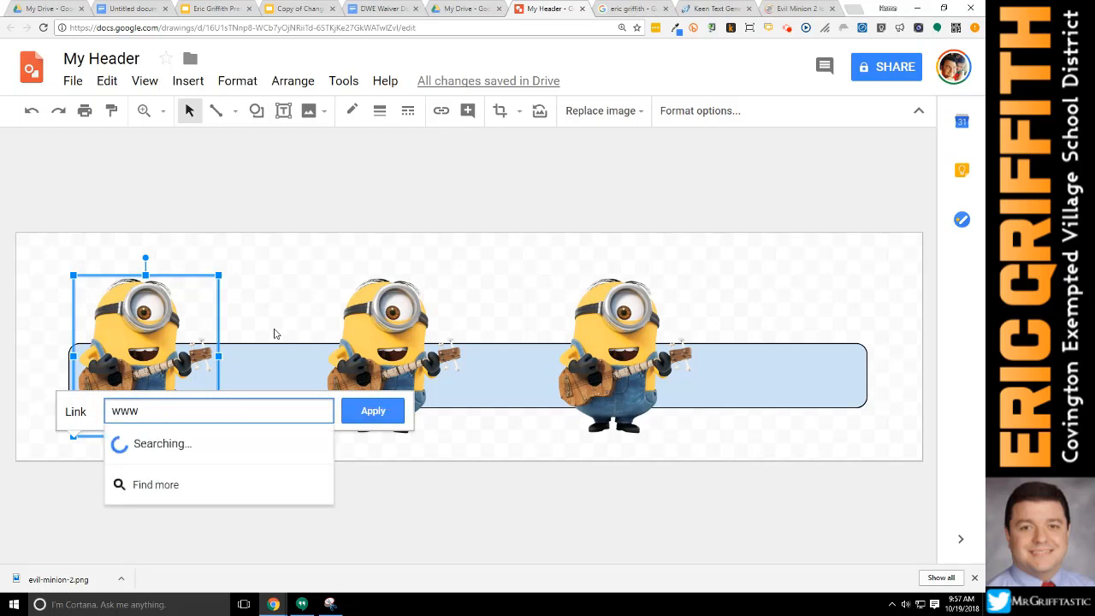
pyautogui.write('.google.com')
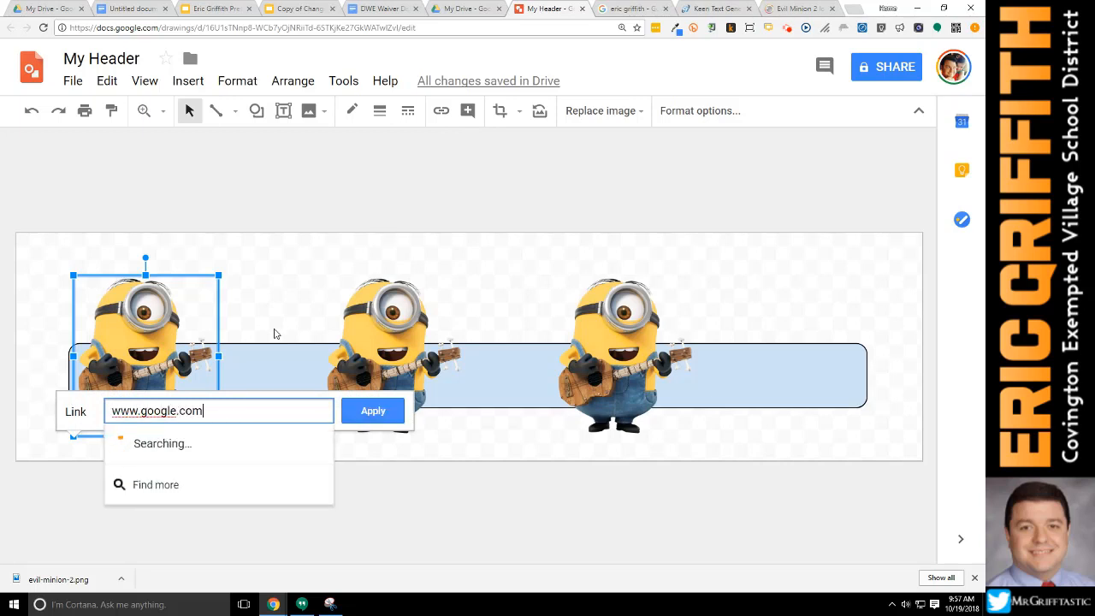
pyautogui.press('Return')
pyautogui.click(306, 237)
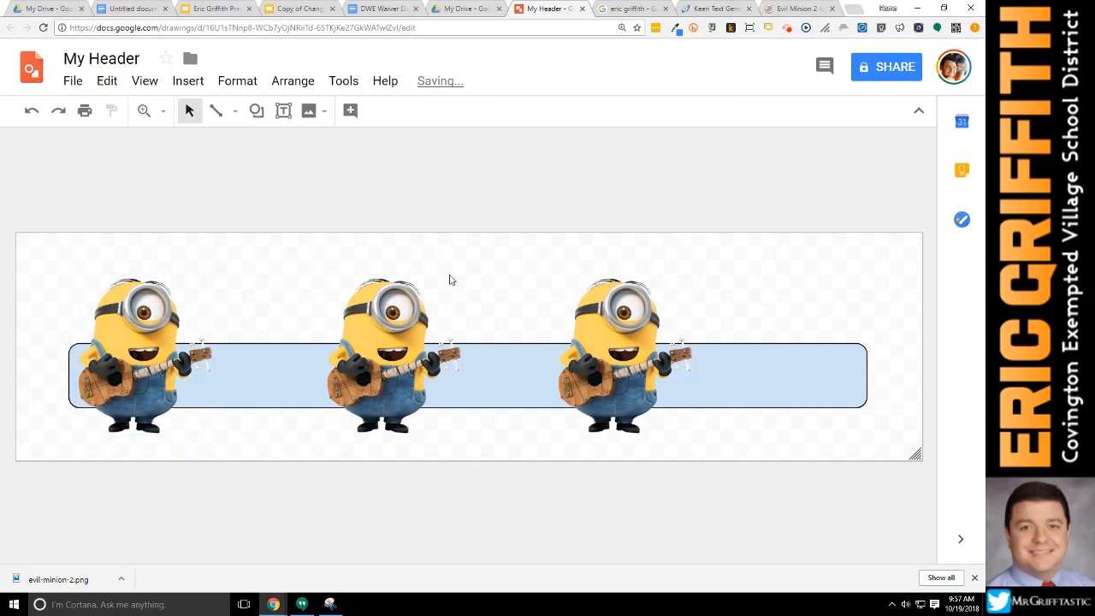
pyautogui.click(137, 347)
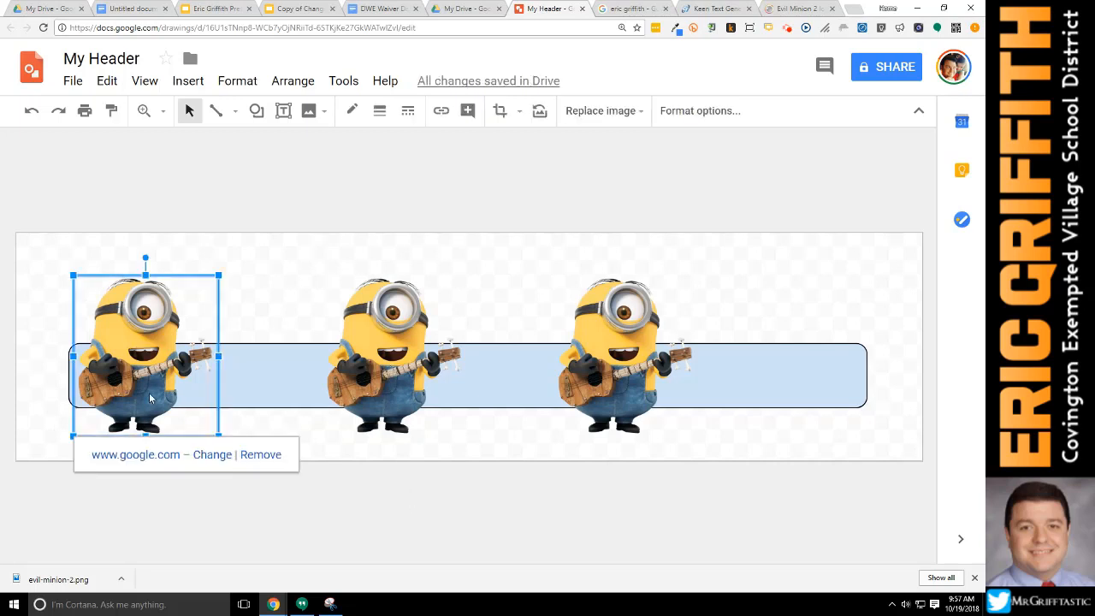
pyautogui.click(154, 458)
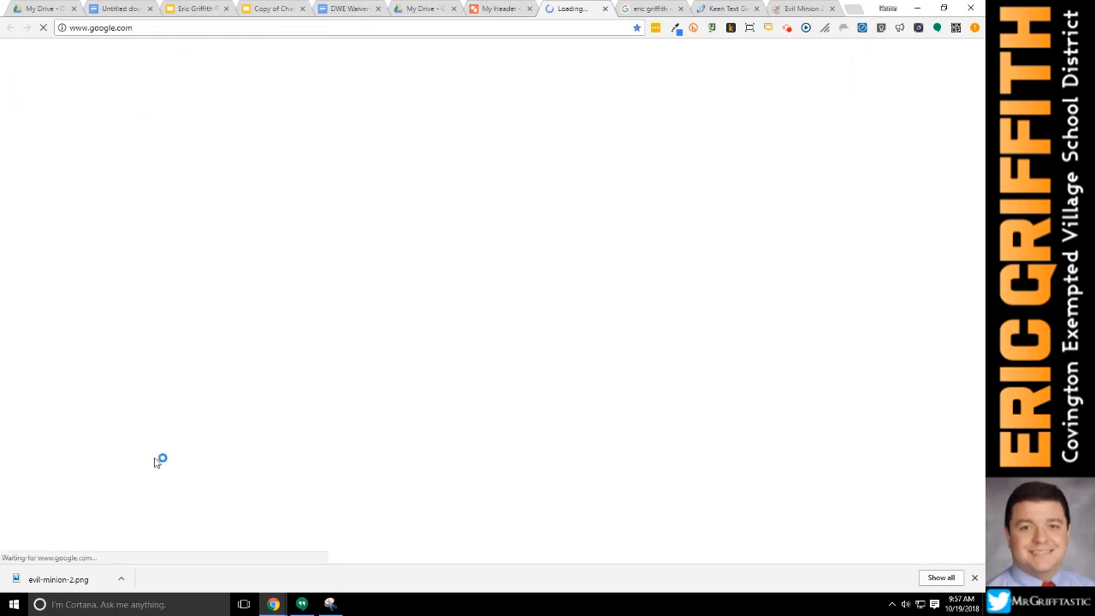